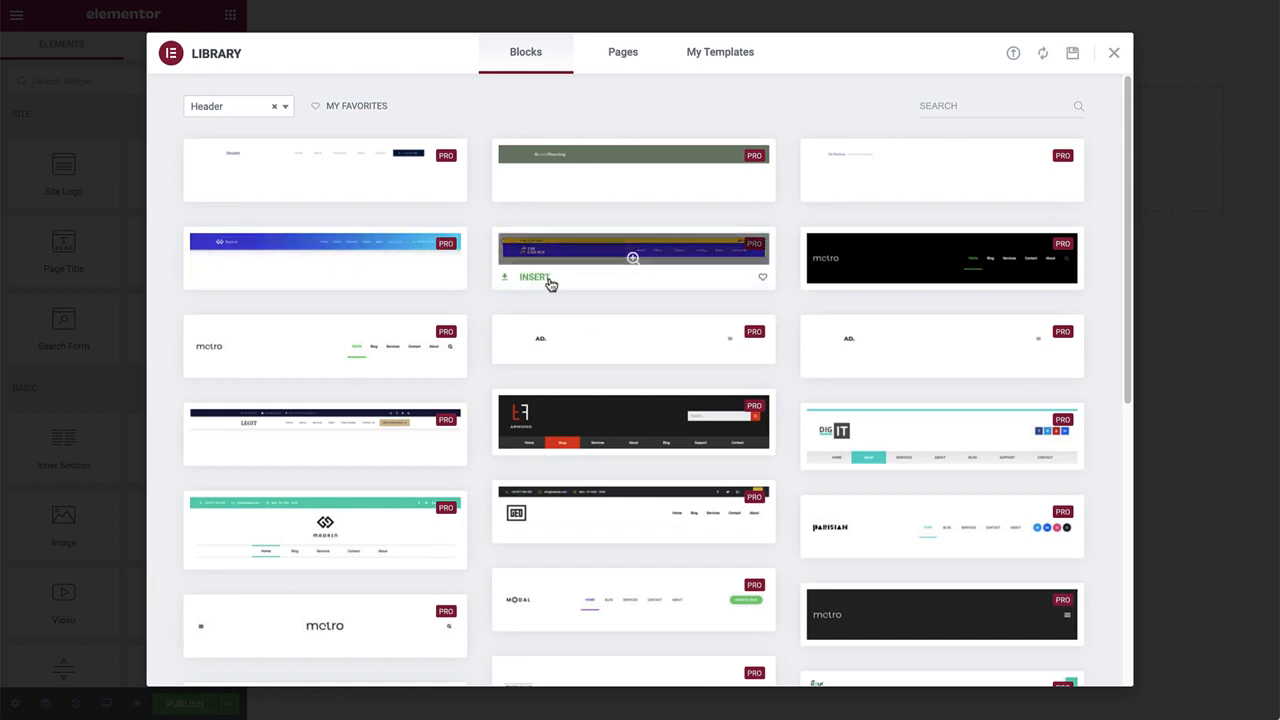
Close the template library without inserting any block.
mouse_move(592, 197)
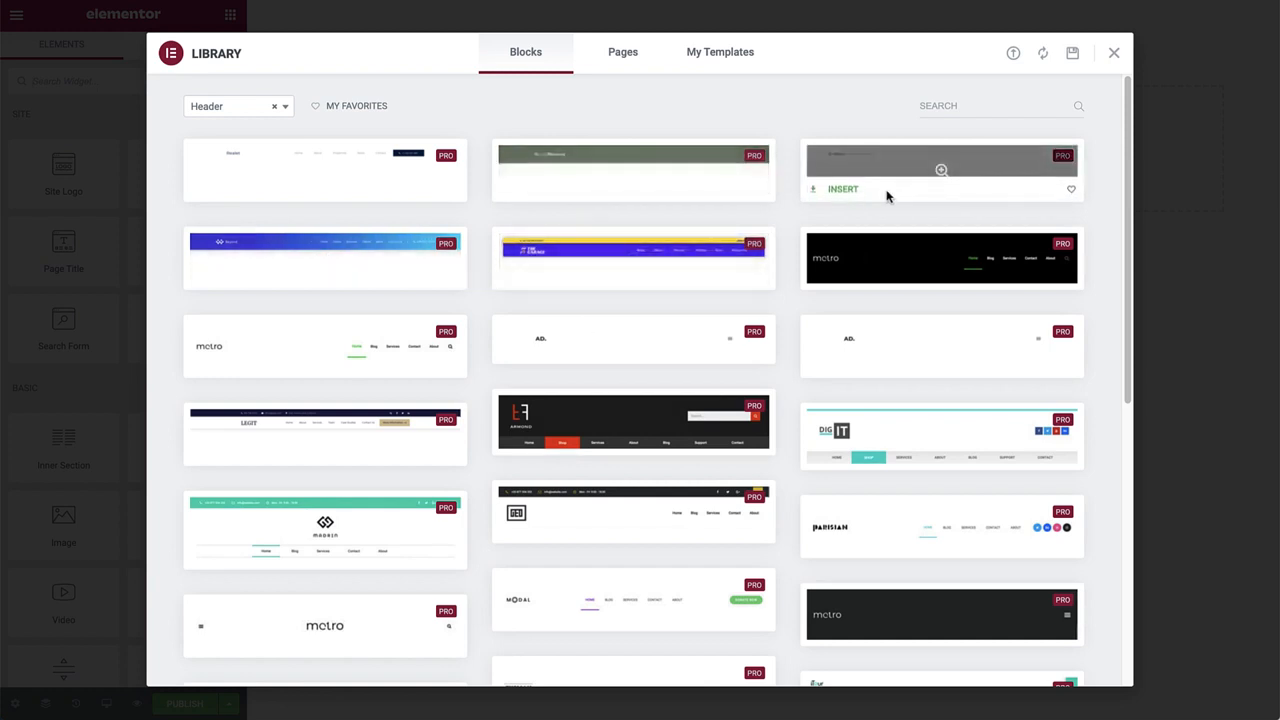
mouse_move(845, 278)
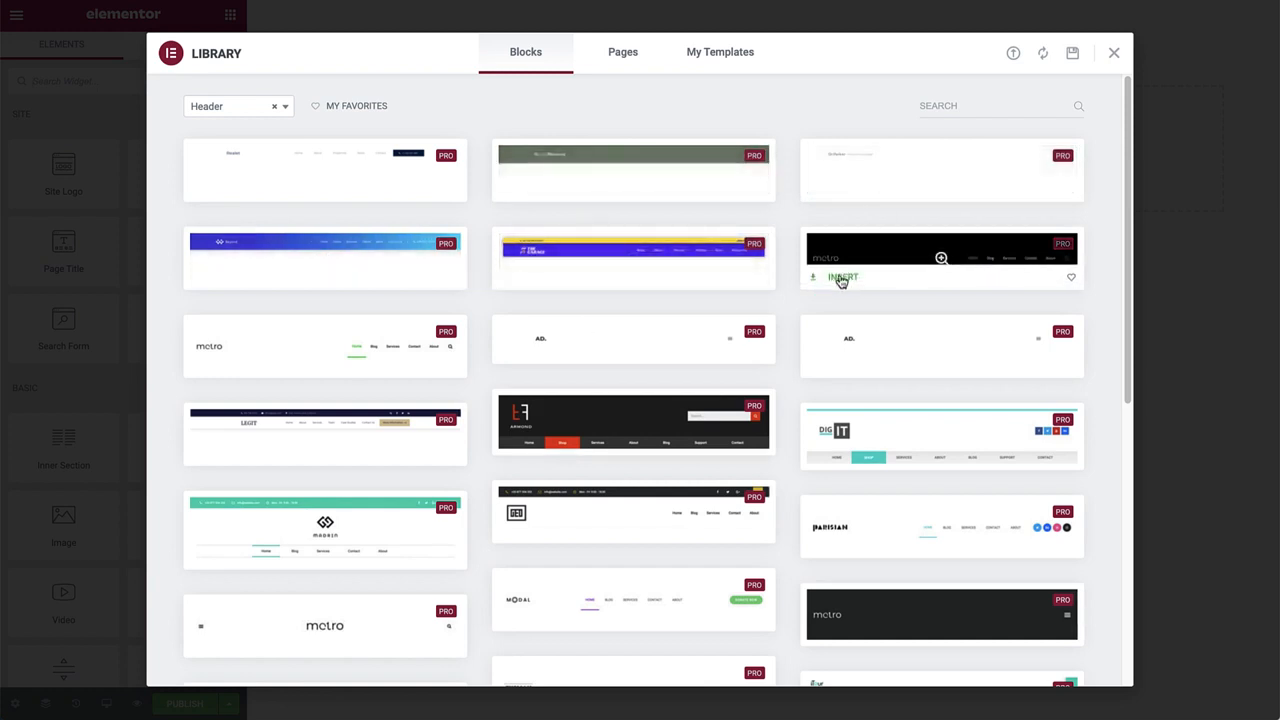
click(1114, 53)
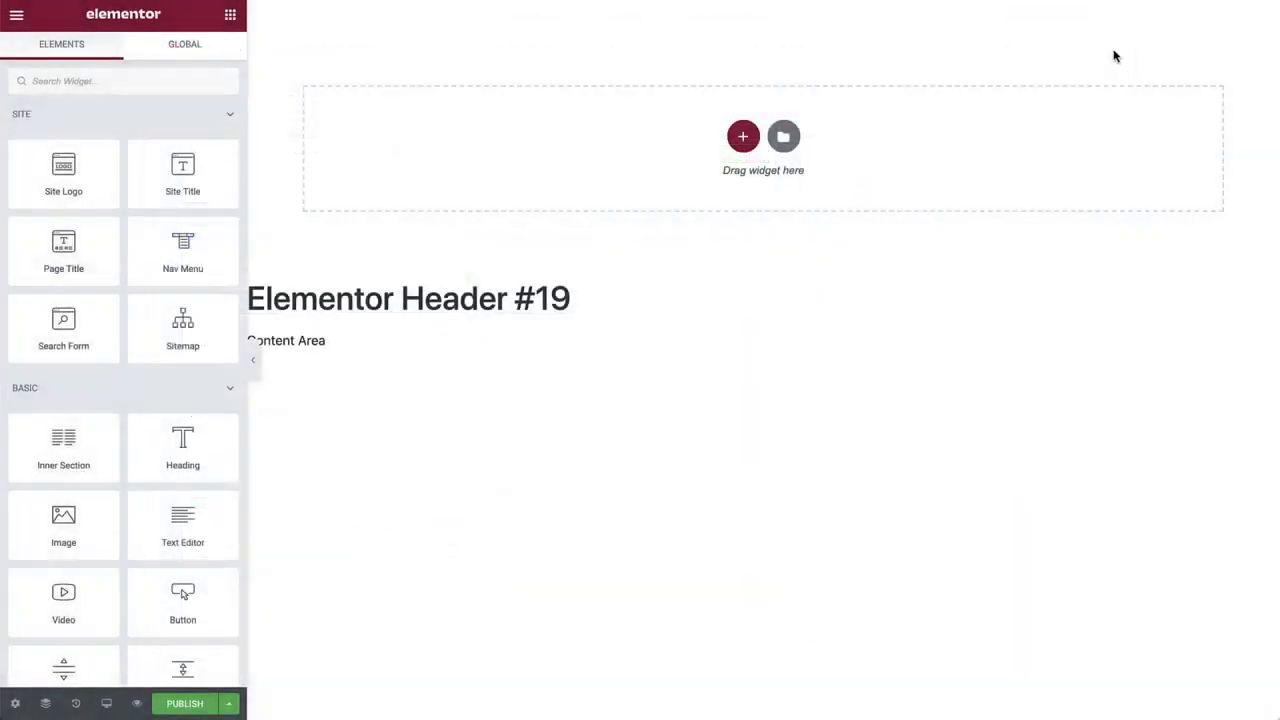
Rename the header template from 'Elementor Header #19' to 'Header' in its settings.
click(15, 703)
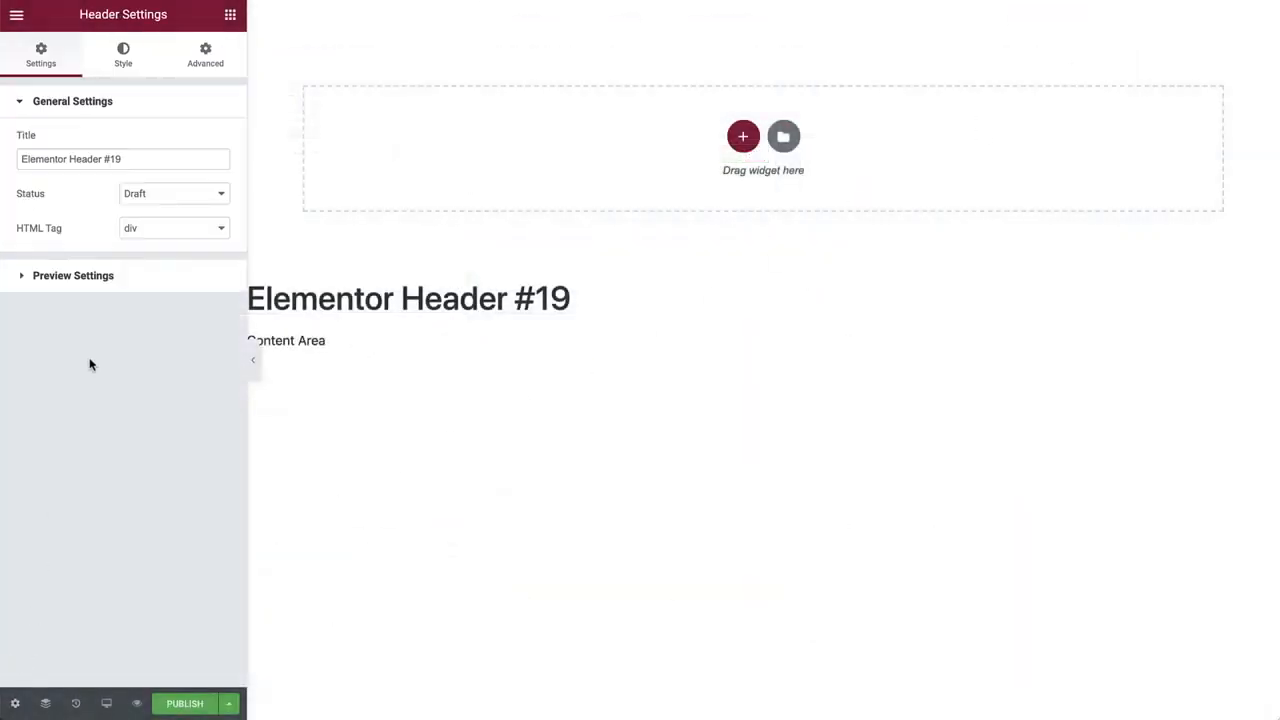
click(151, 158)
key(ctrl+a)
text(H)
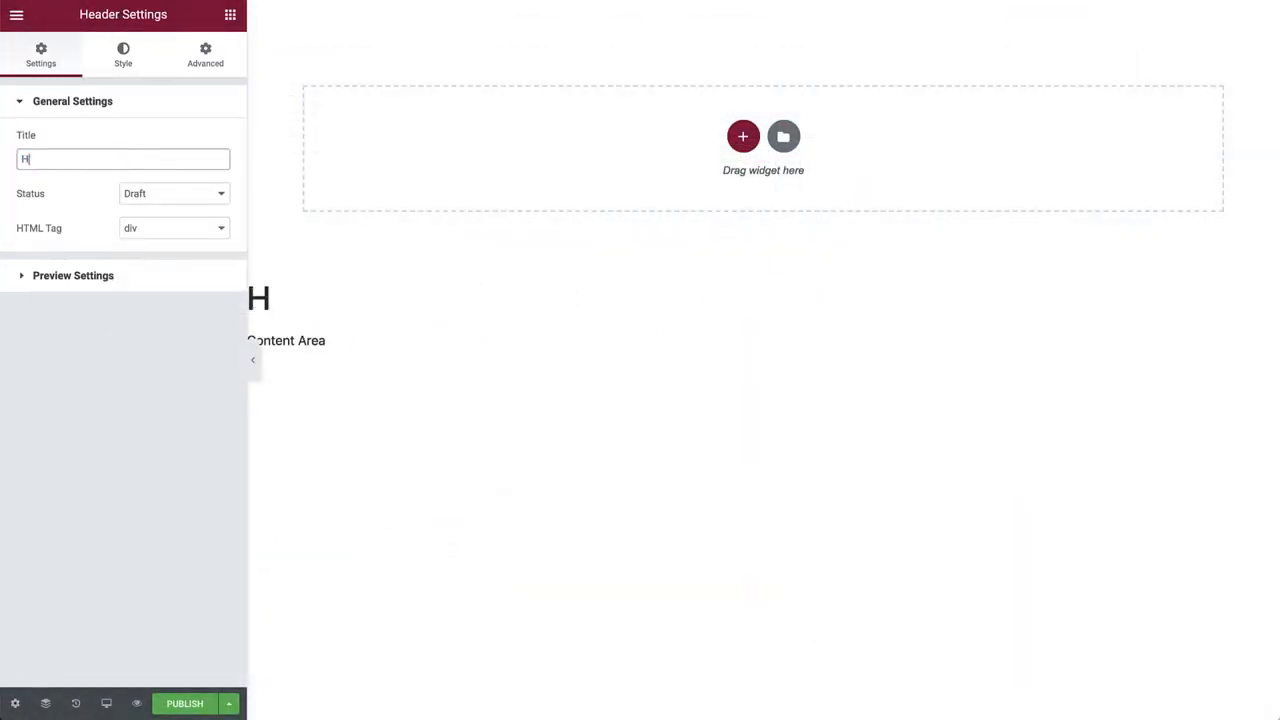
text(eader)
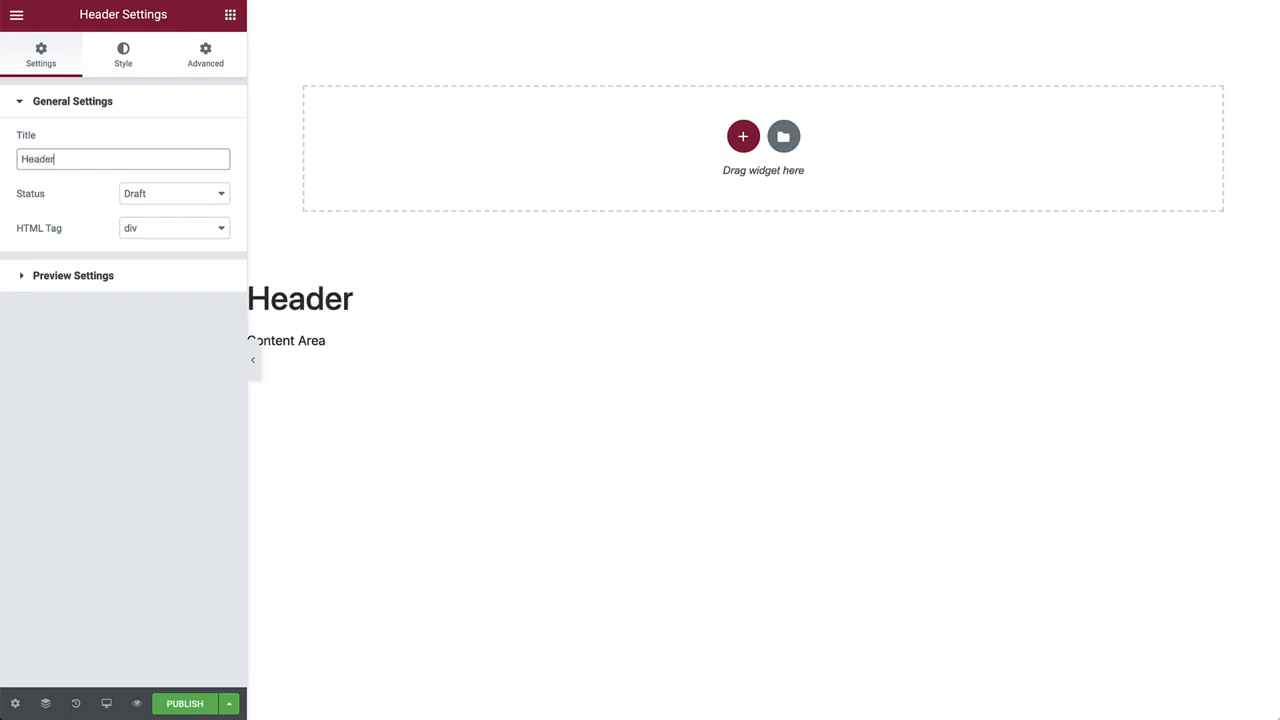
Insert a two-column section into the header and set its Content Width to 1350.
click(743, 137)
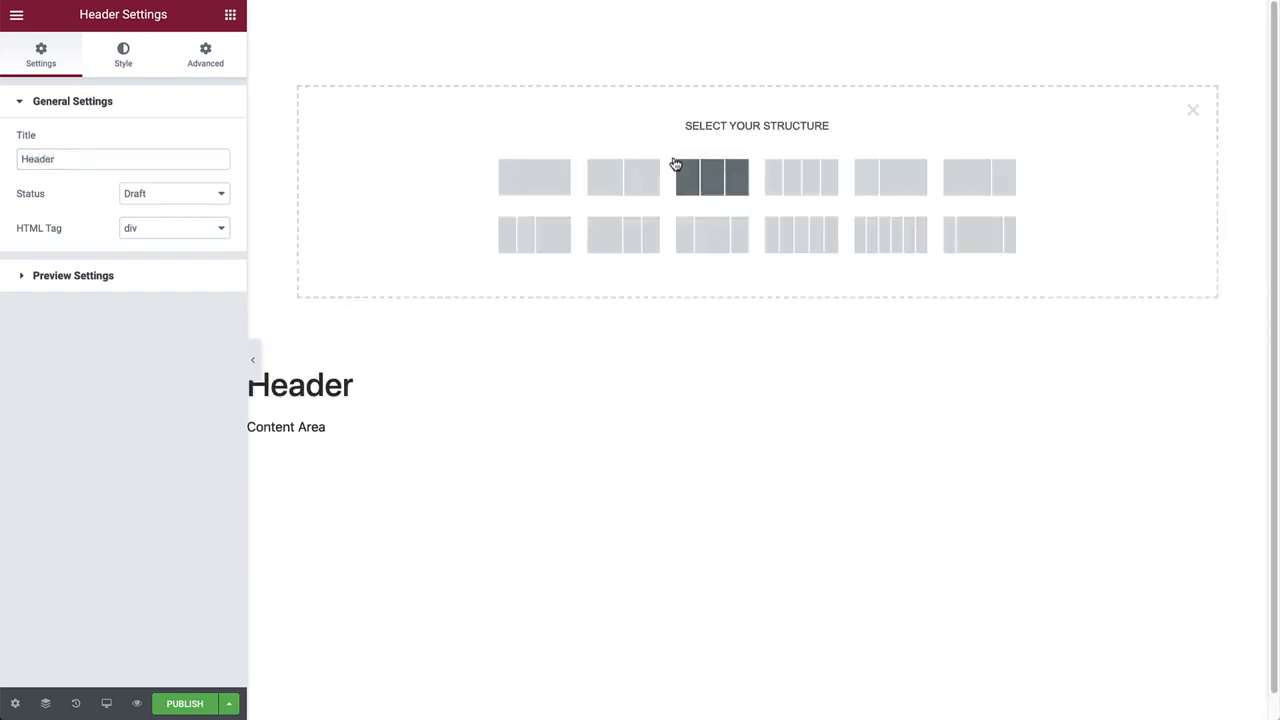
click(645, 170)
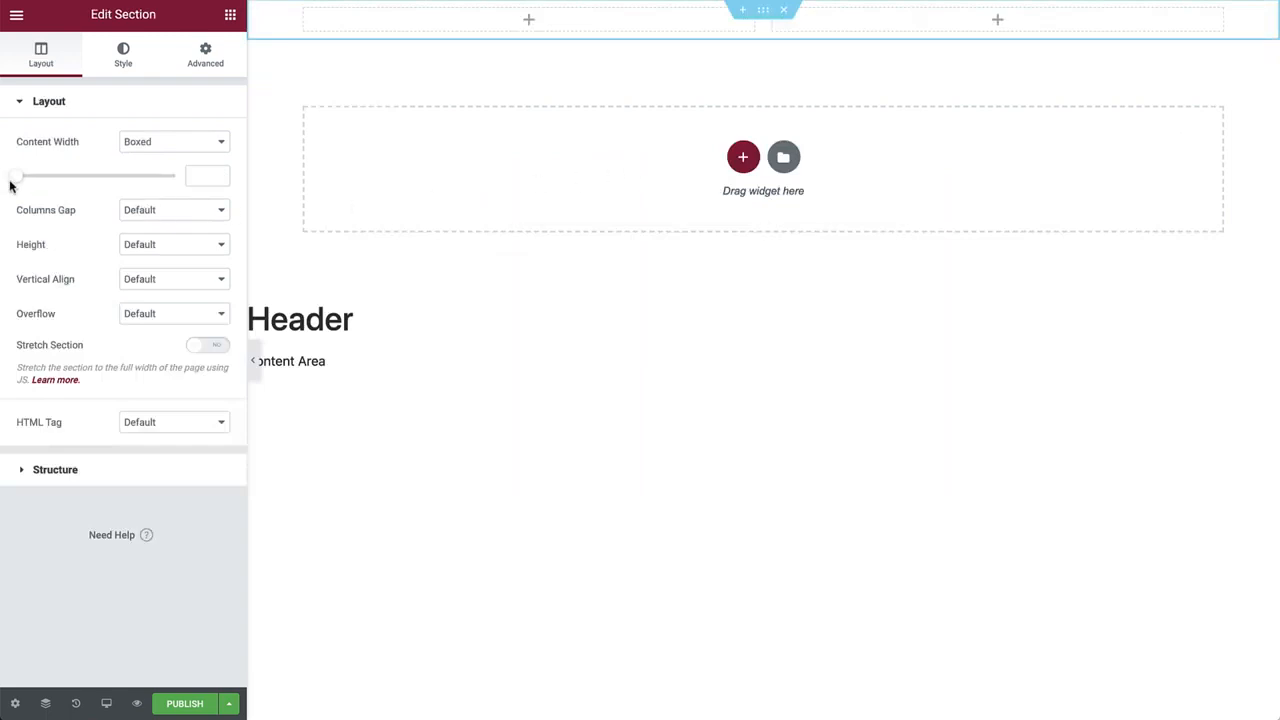
drag(12, 180, 117, 180)
drag(196, 175, 254, 180)
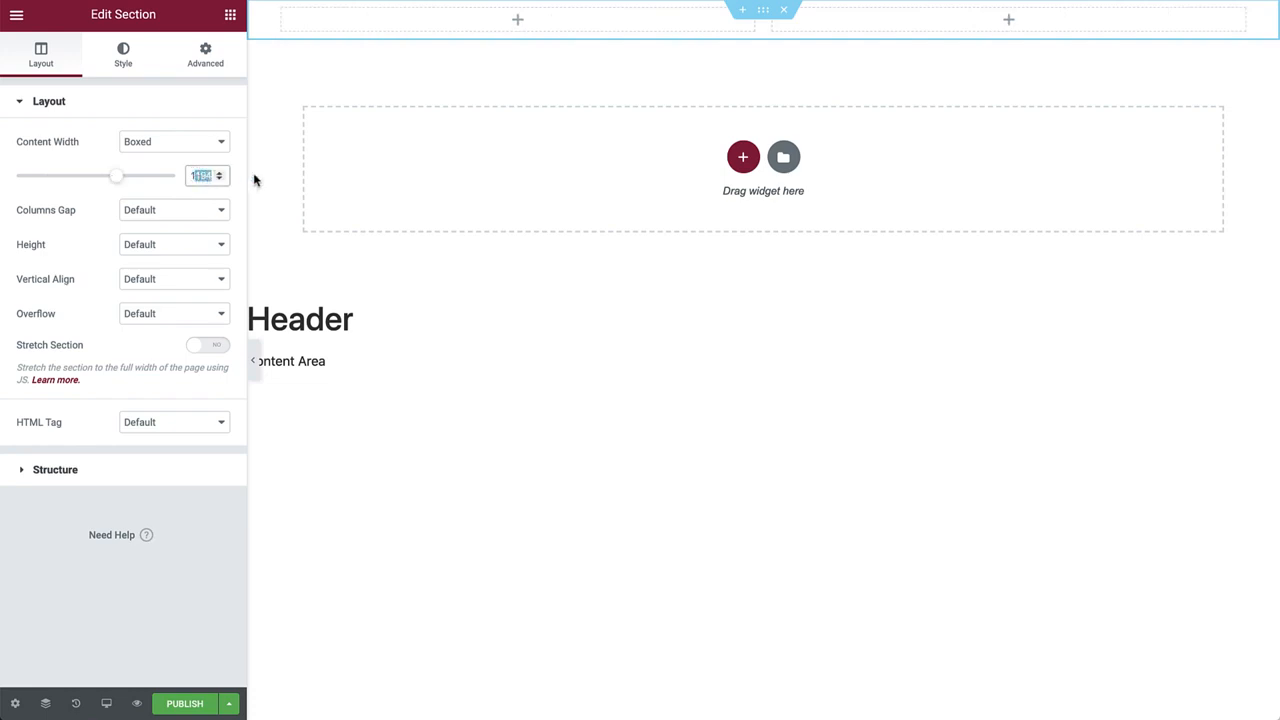
text(1350)
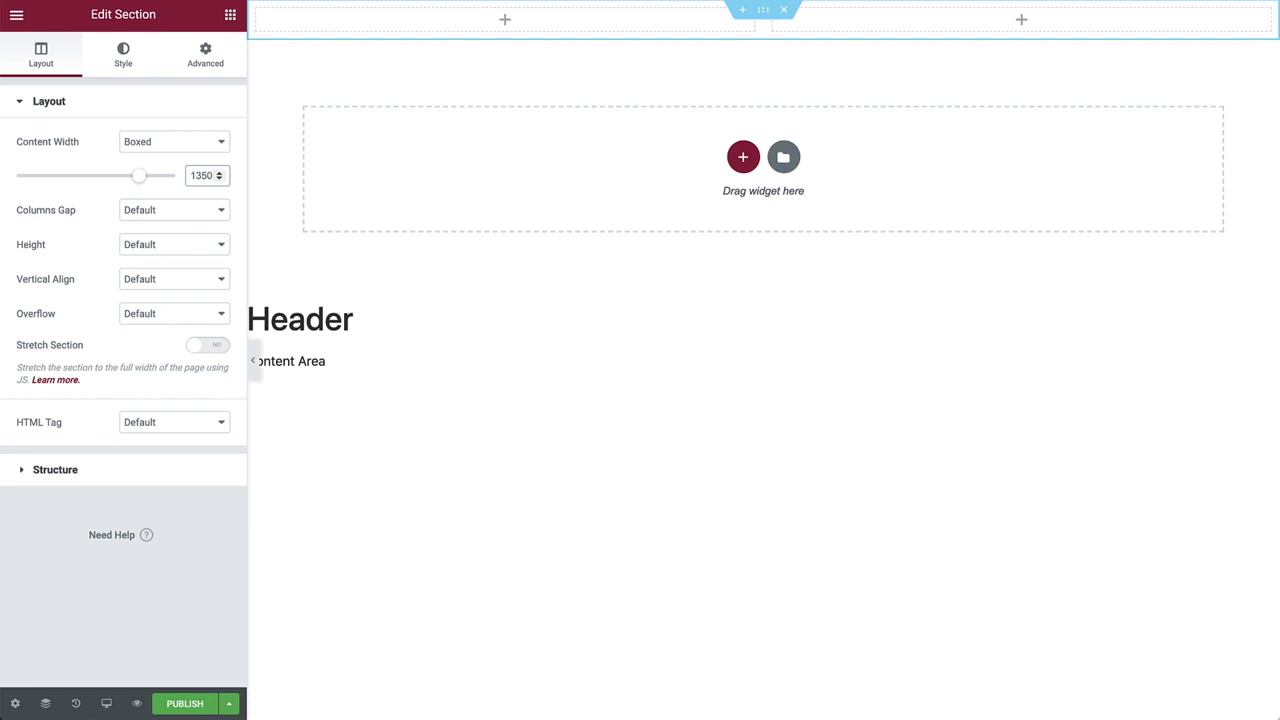
click(195, 251)
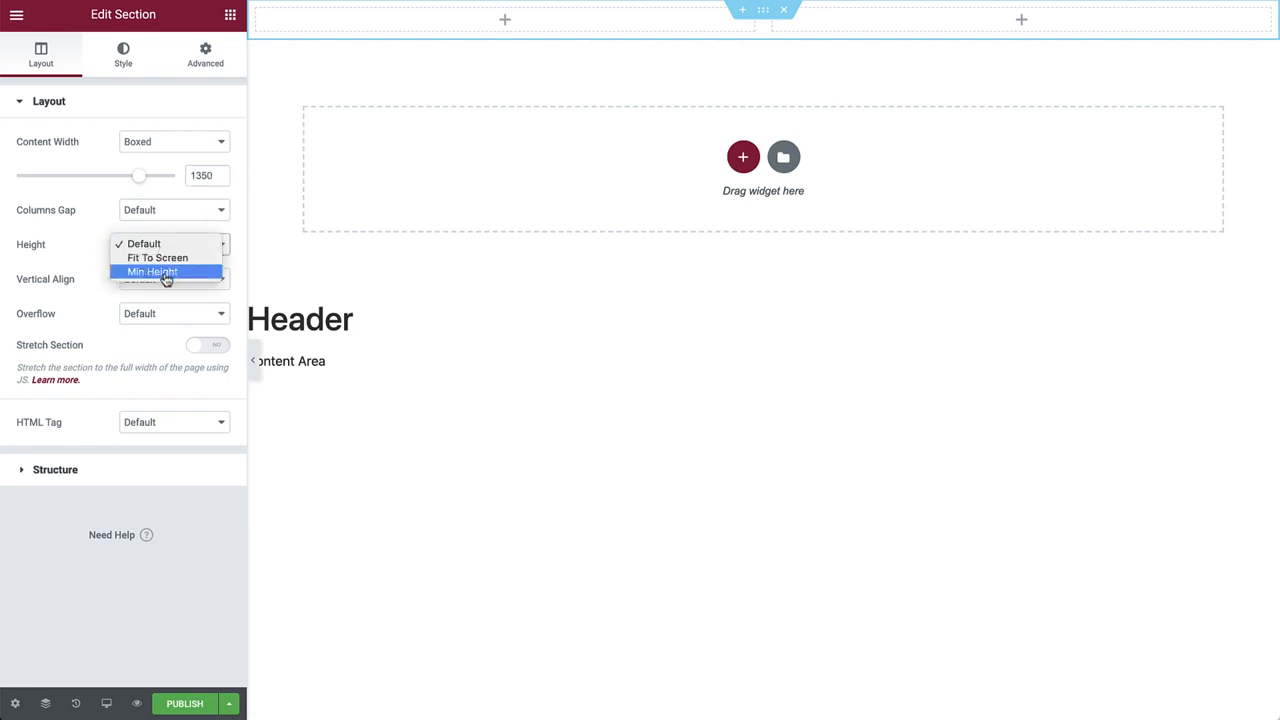
Set the section Height to Min Height of 15 VH, then return to the Elements panel.
click(166, 272)
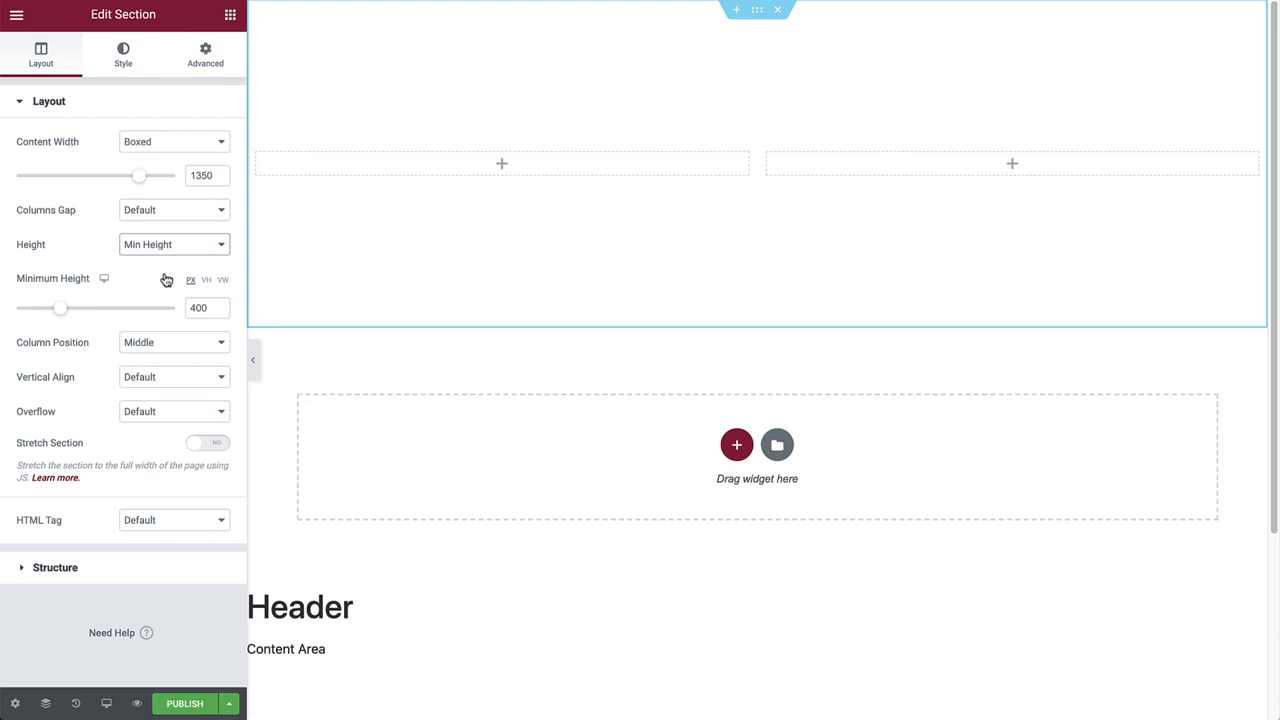
click(206, 281)
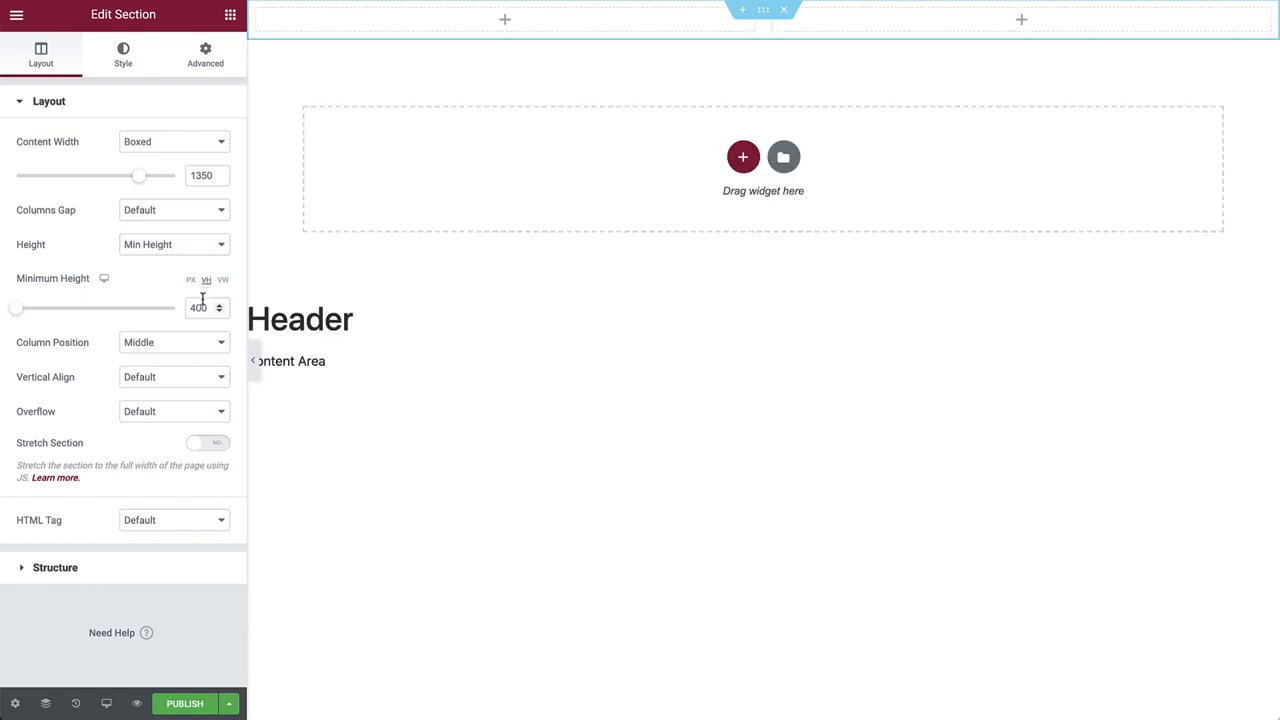
double_click(202, 307)
text(15)
click(230, 17)
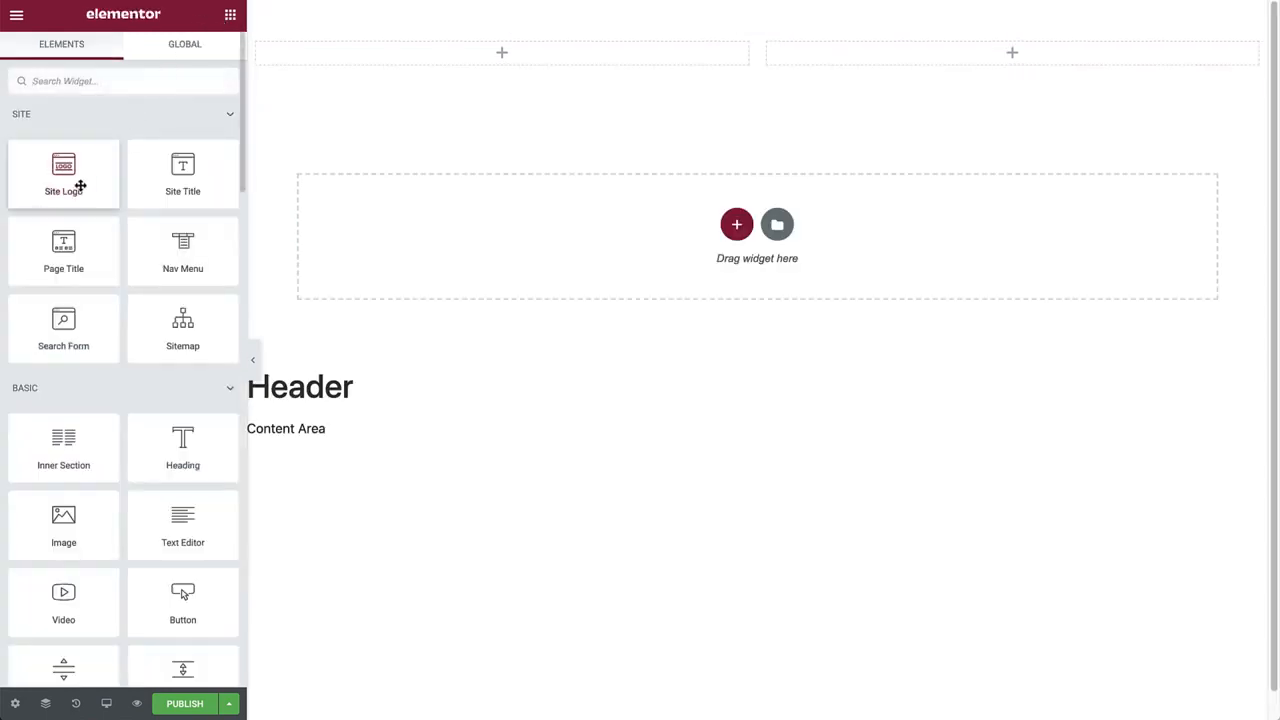
Drag the Site Logo widget into the section's left column.
drag(88, 183, 408, 63)
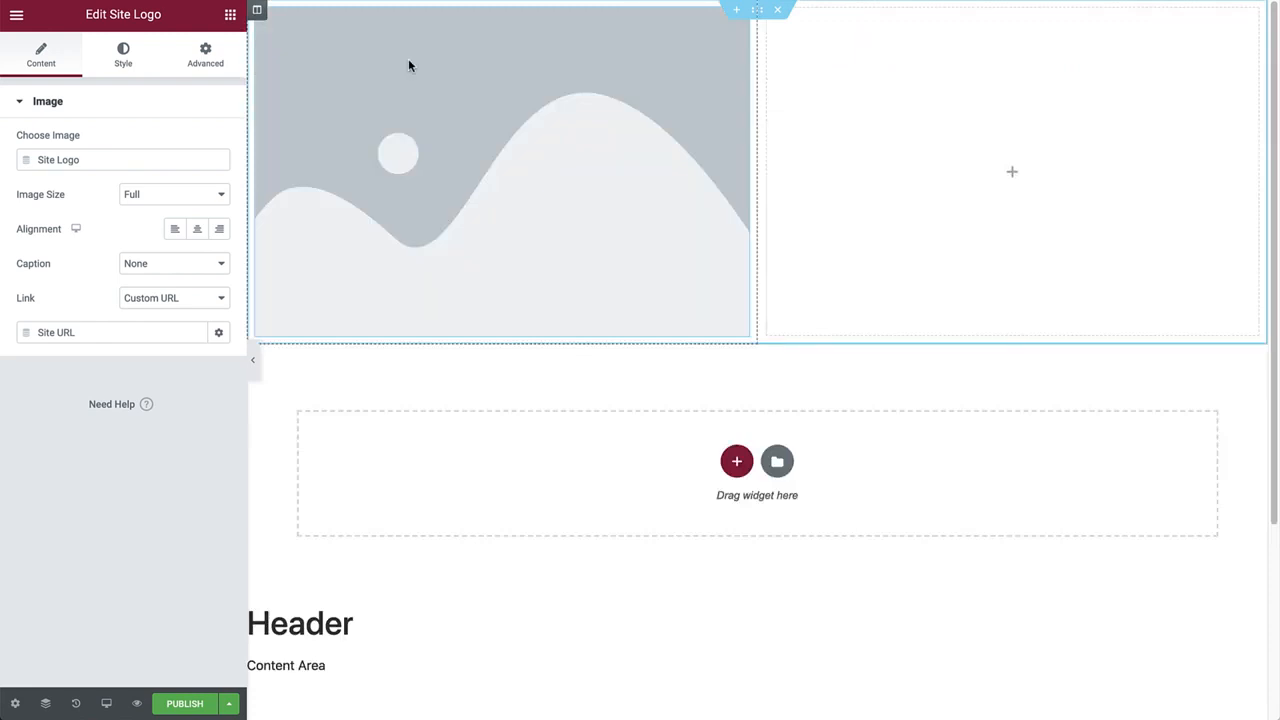
click(15, 24)
In Site Identity, enter the owner's name as site name and paste '3D Design - Graphic Design - Illustration' as description.
click(78, 90)
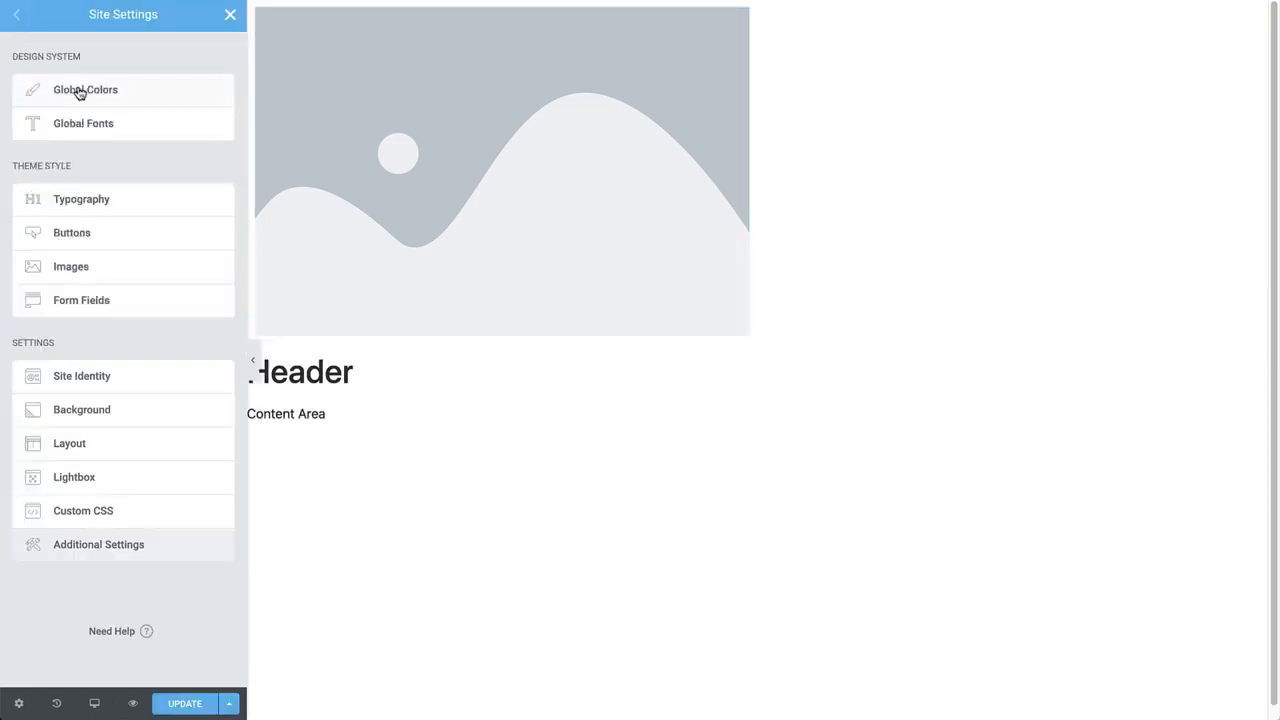
click(137, 377)
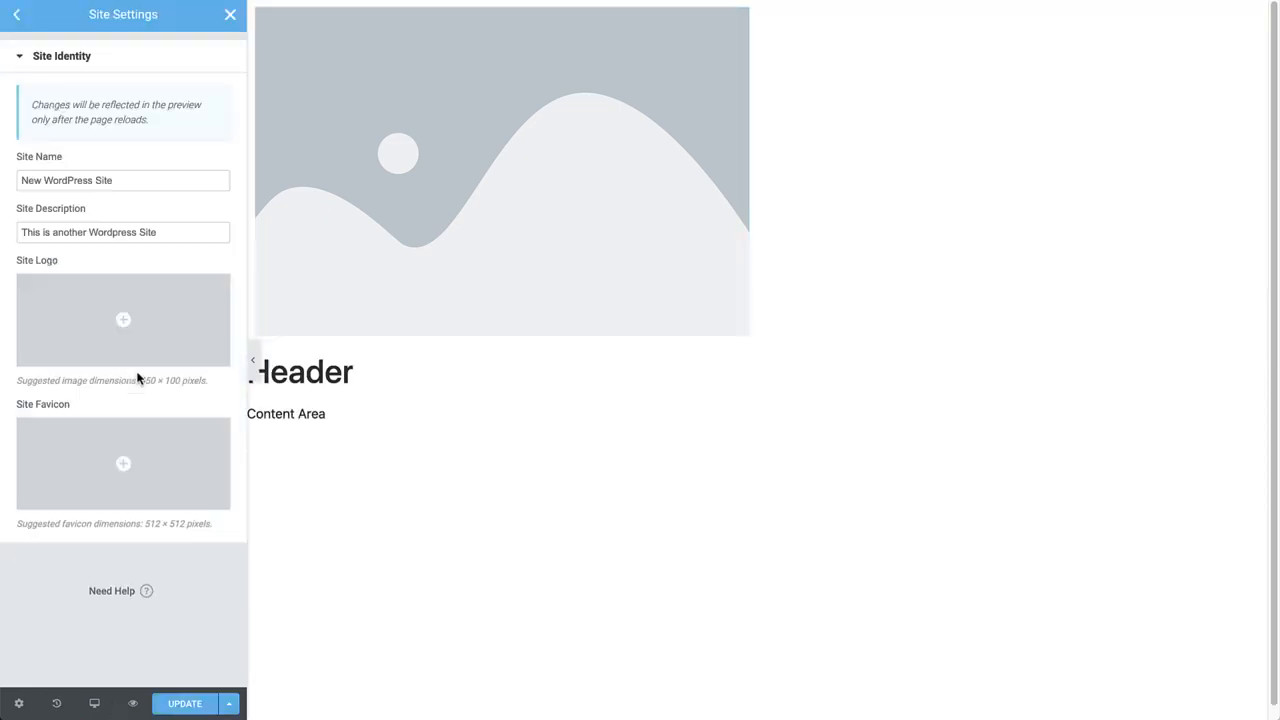
triple_click(145, 184)
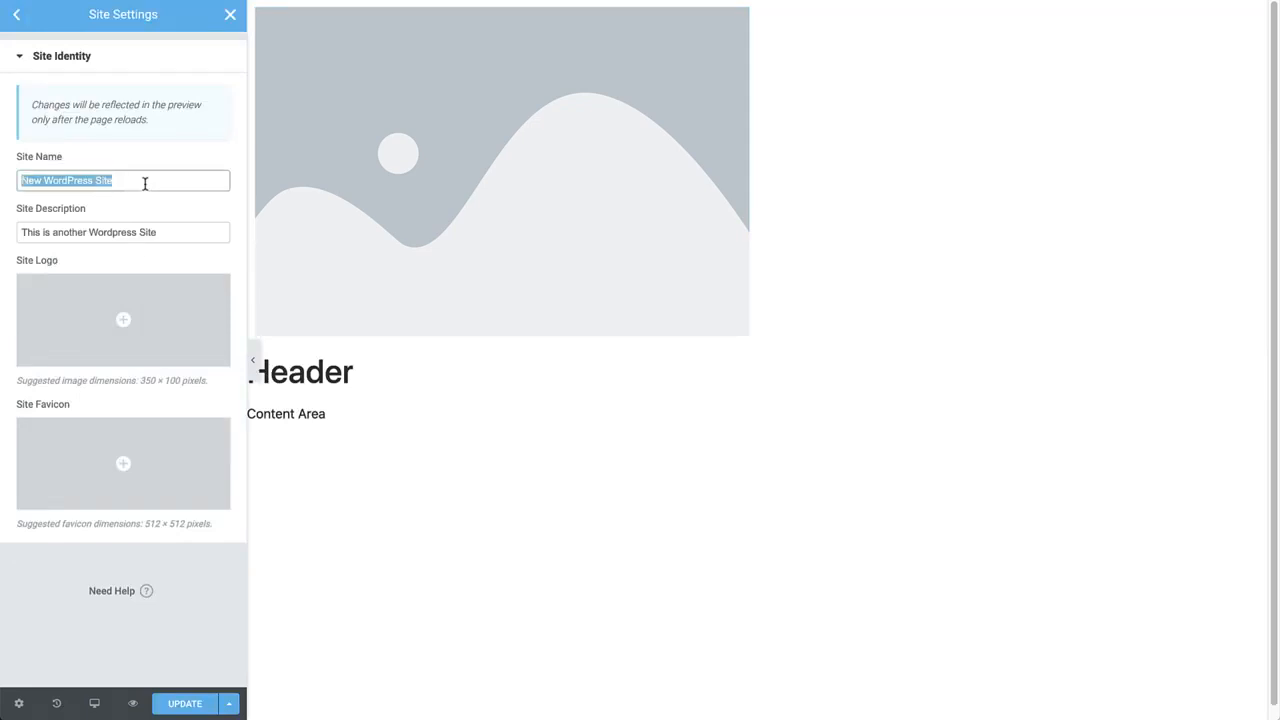
key(Tab)
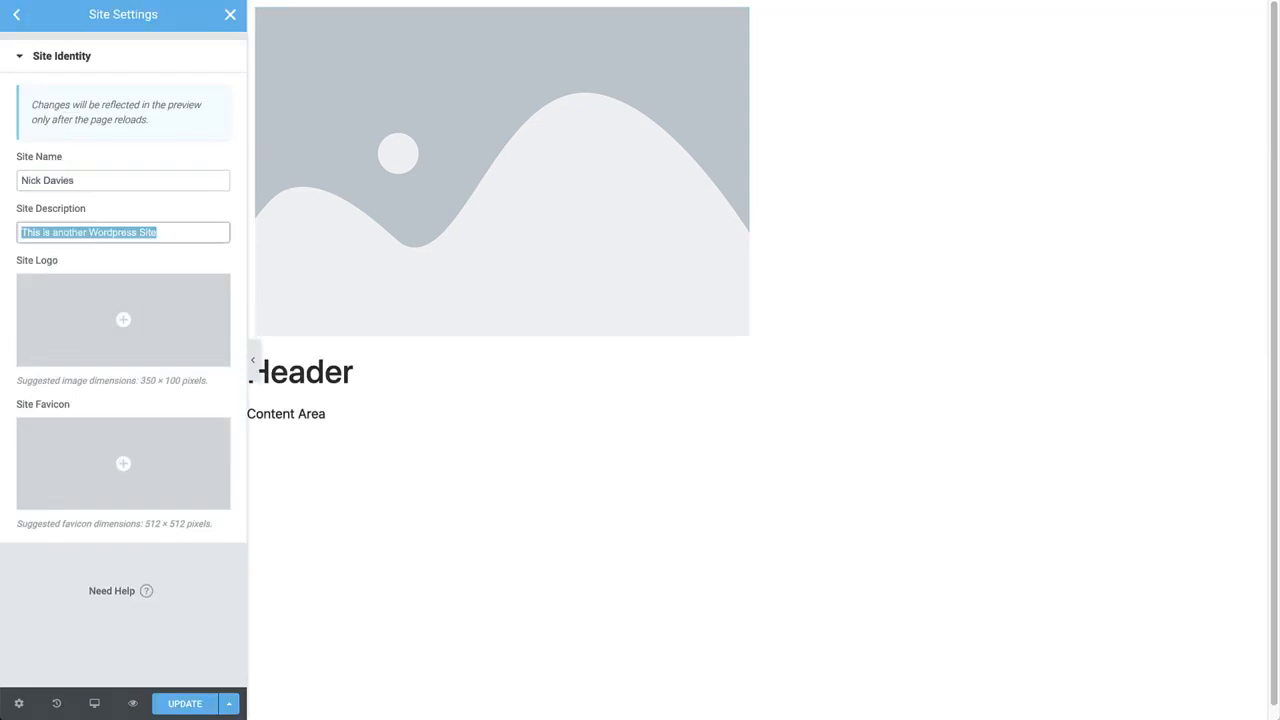
text(3D Design - Graphic Design - Illustration)
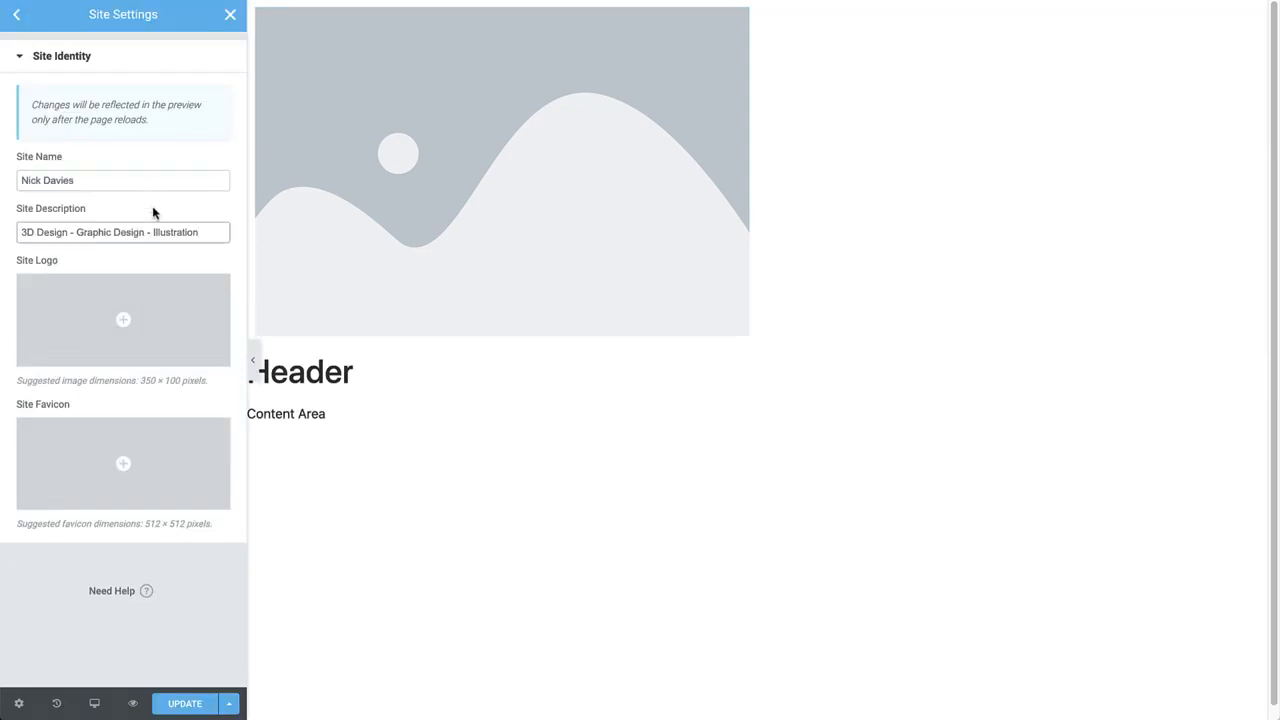
click(169, 303)
Upload LogoW.png and set it as the site logo.
key(super+Tab)
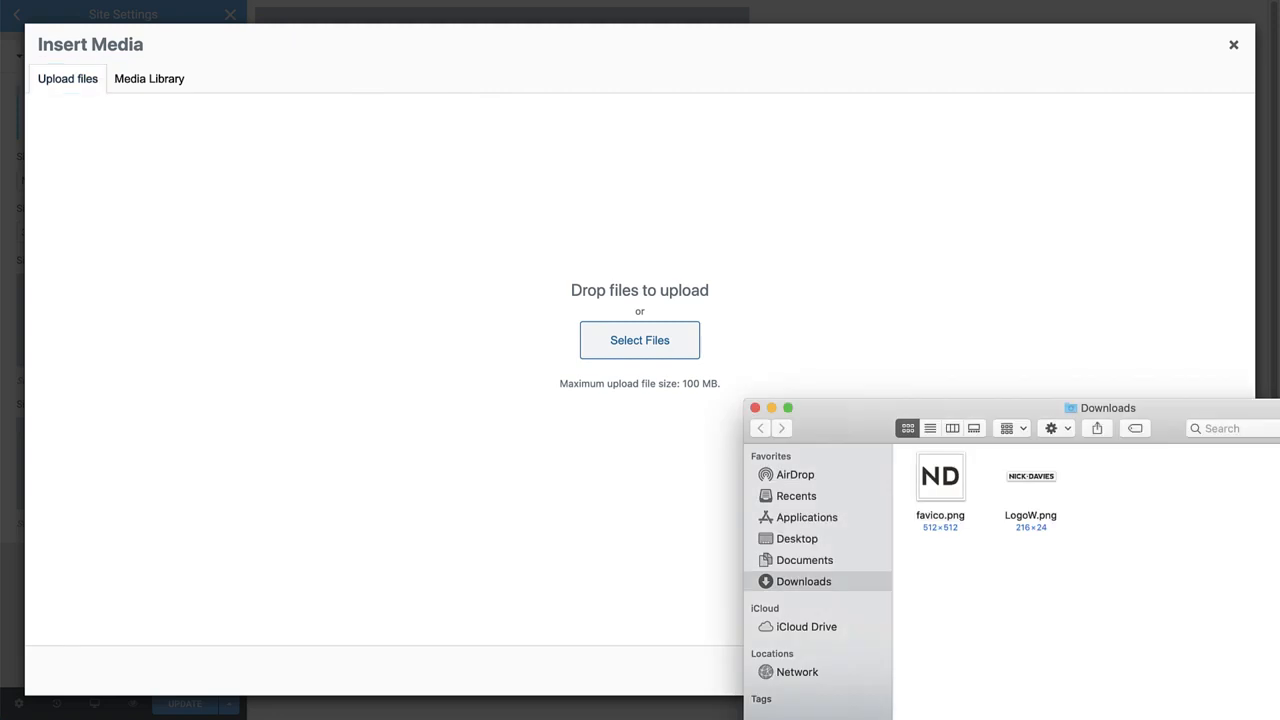
drag(1031, 476, 671, 306)
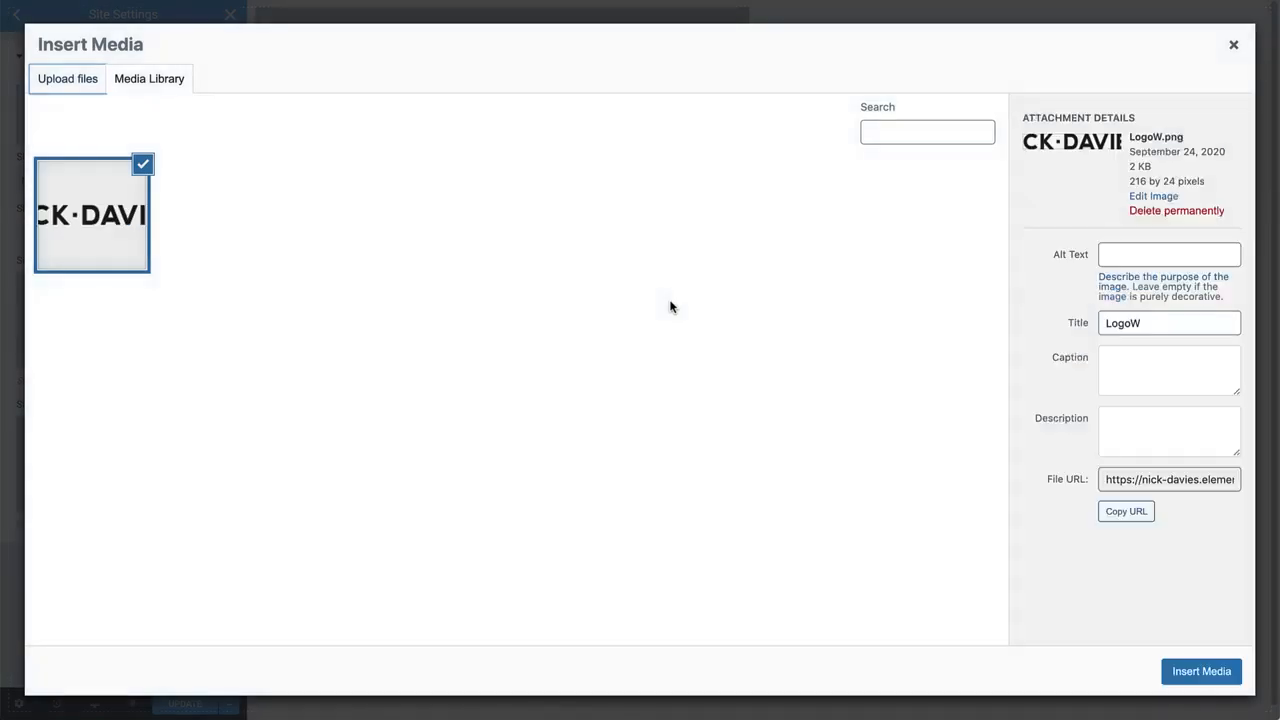
click(1205, 670)
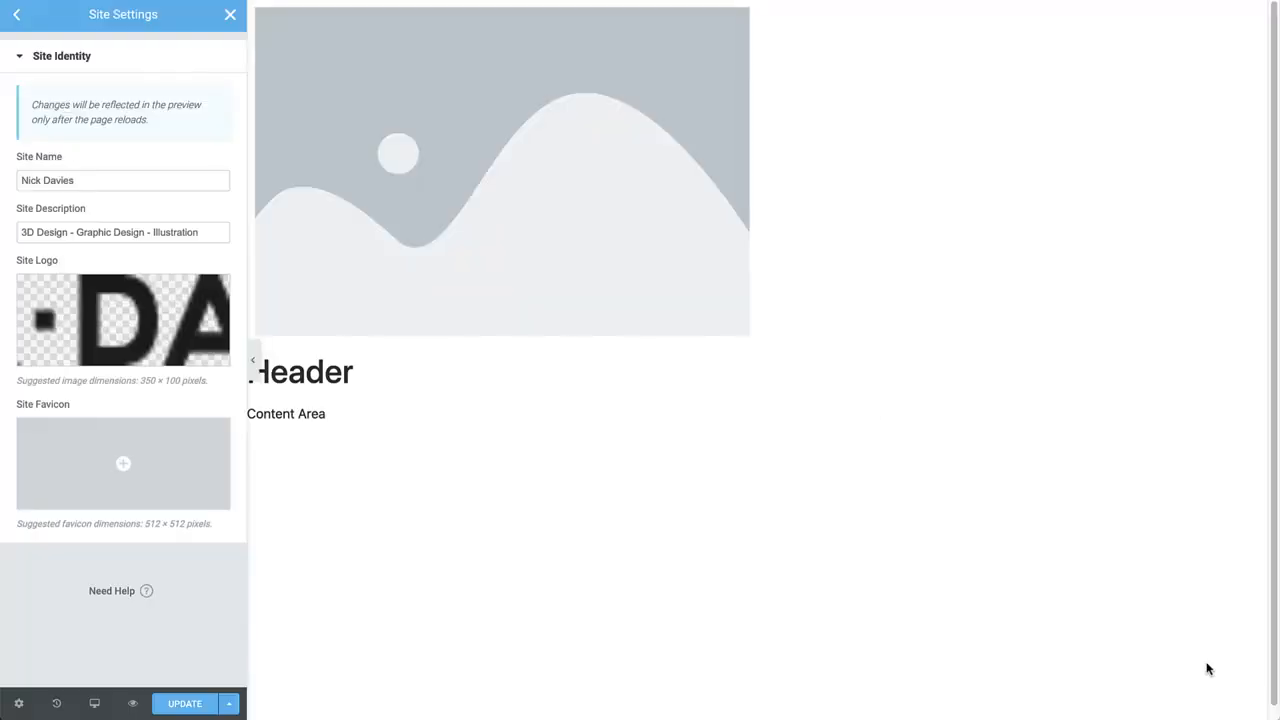
Upload favico.png as the site favicon, update the site settings and return to the header.
click(229, 489)
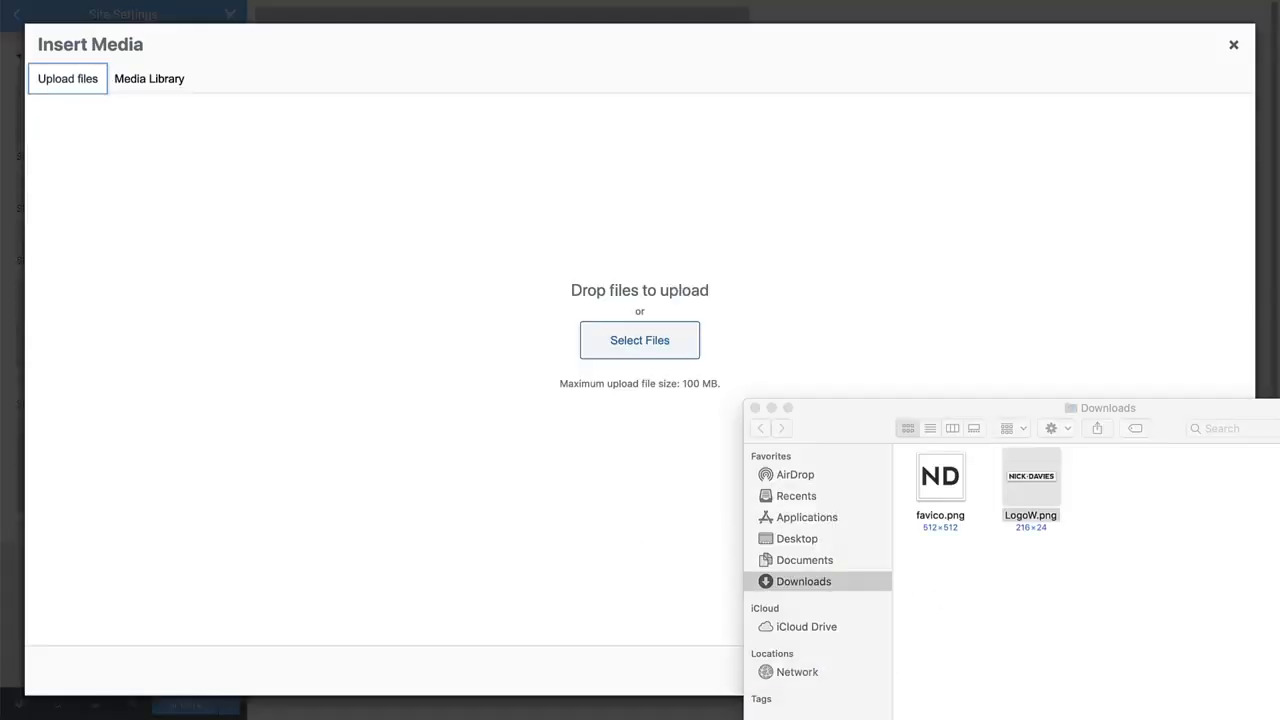
drag(940, 478, 633, 313)
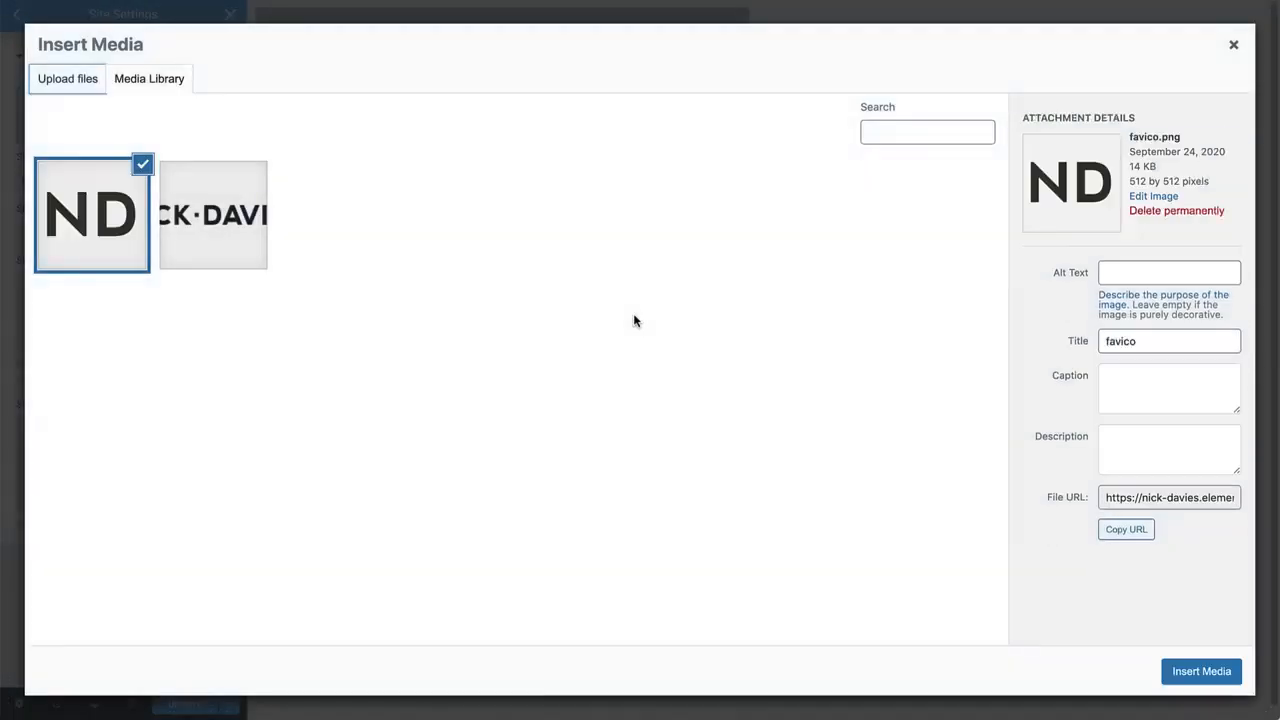
click(1215, 671)
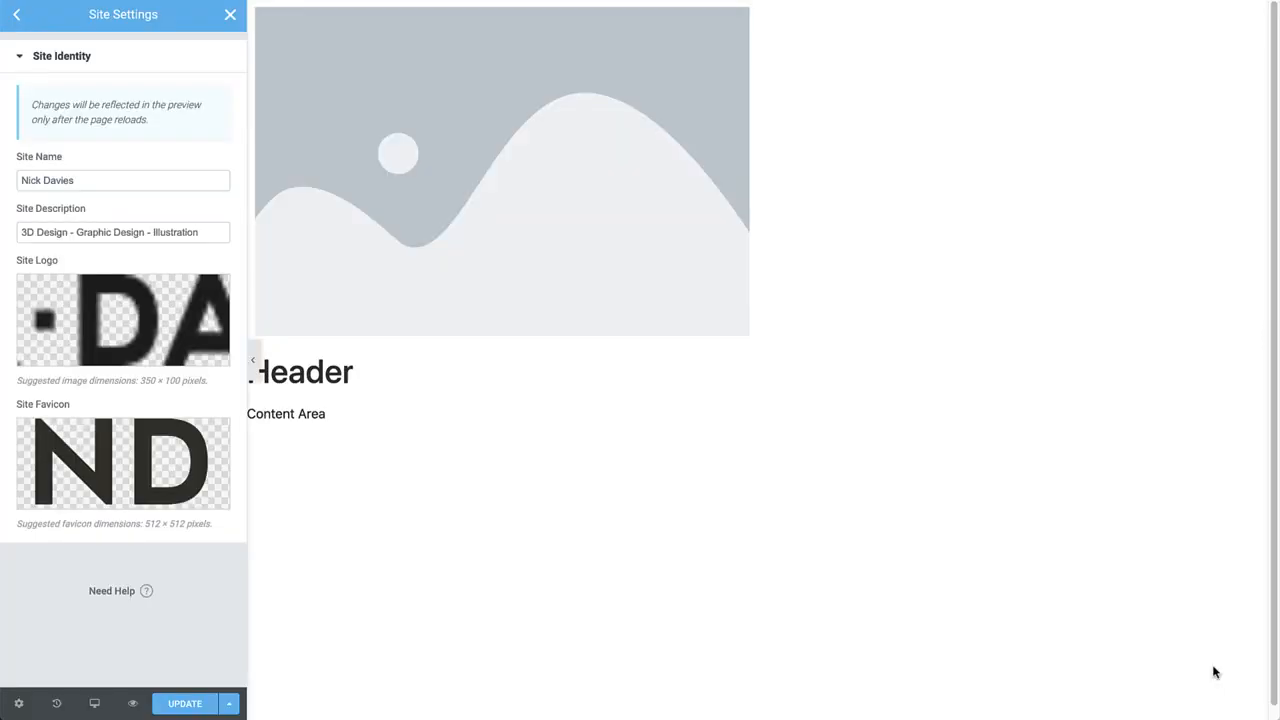
click(197, 705)
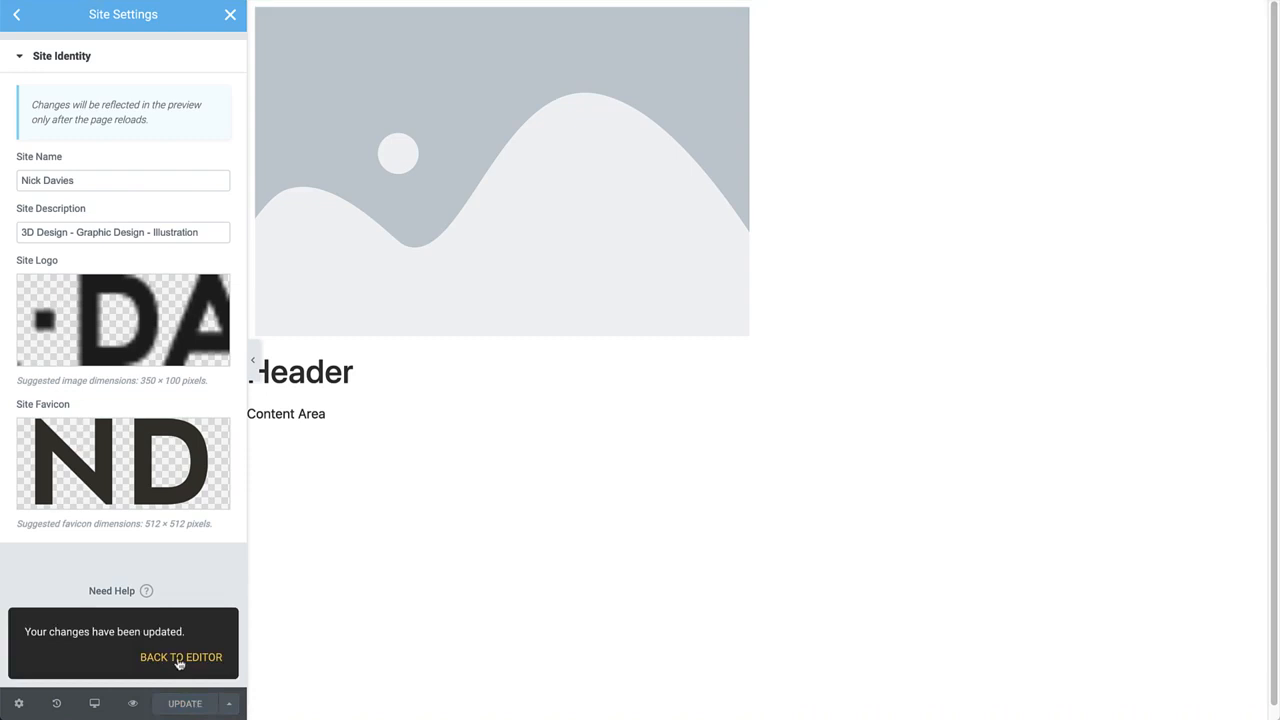
click(179, 660)
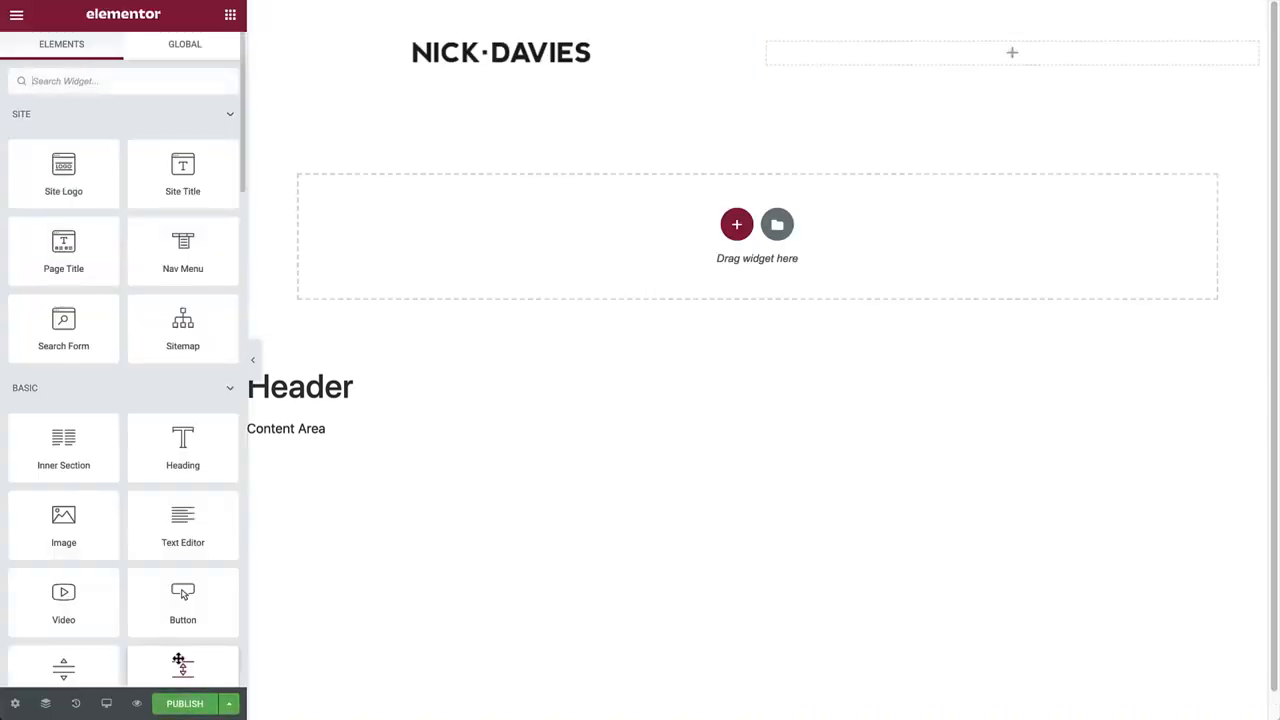
click(524, 64)
click(181, 231)
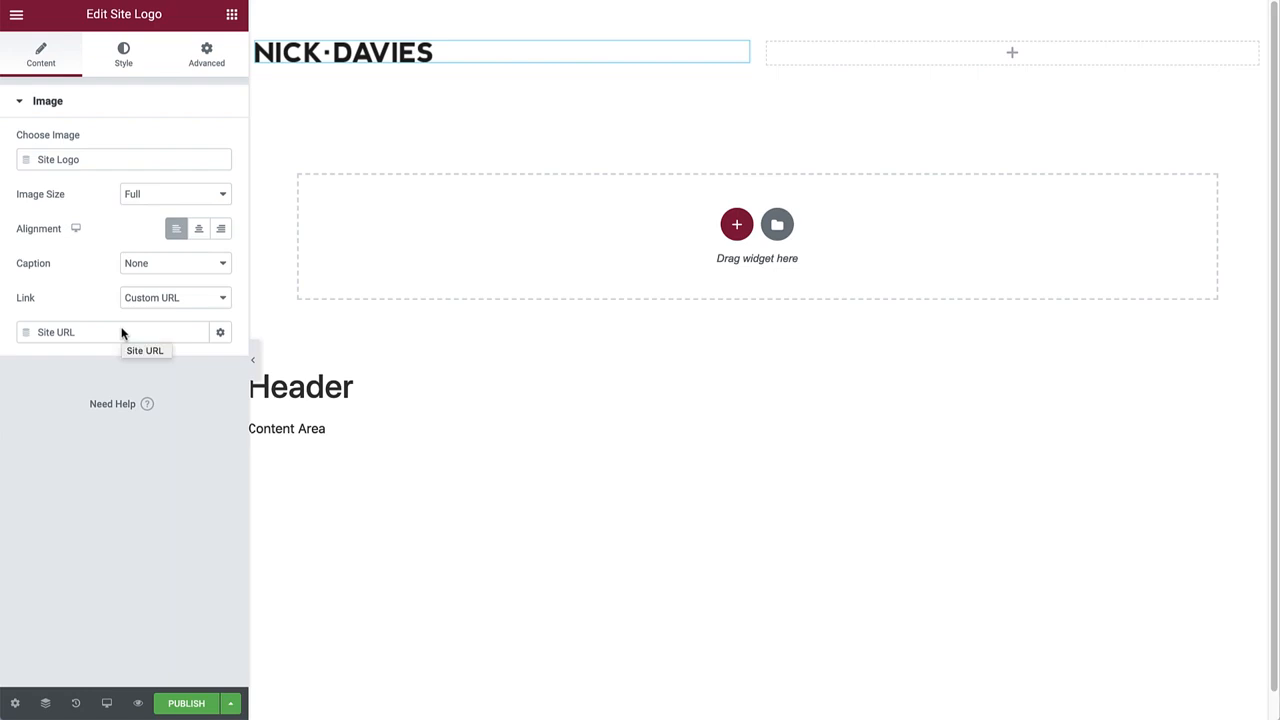
click(258, 44)
click(168, 177)
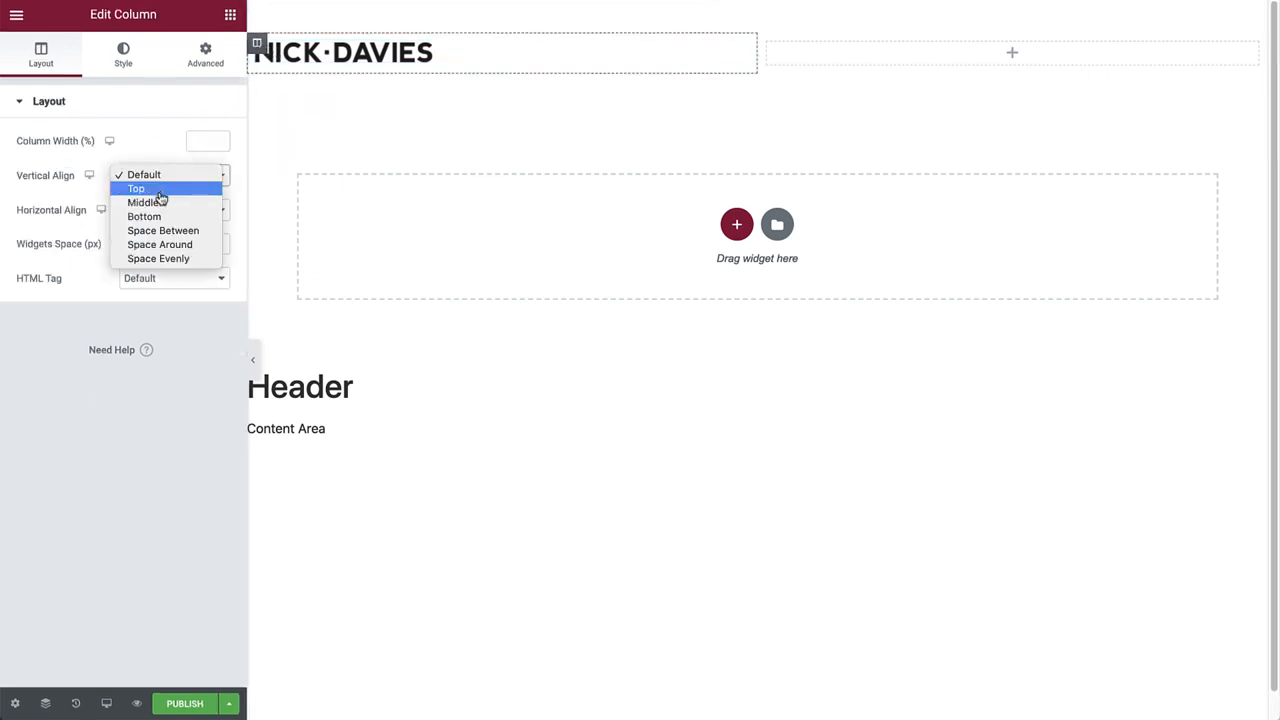
click(158, 204)
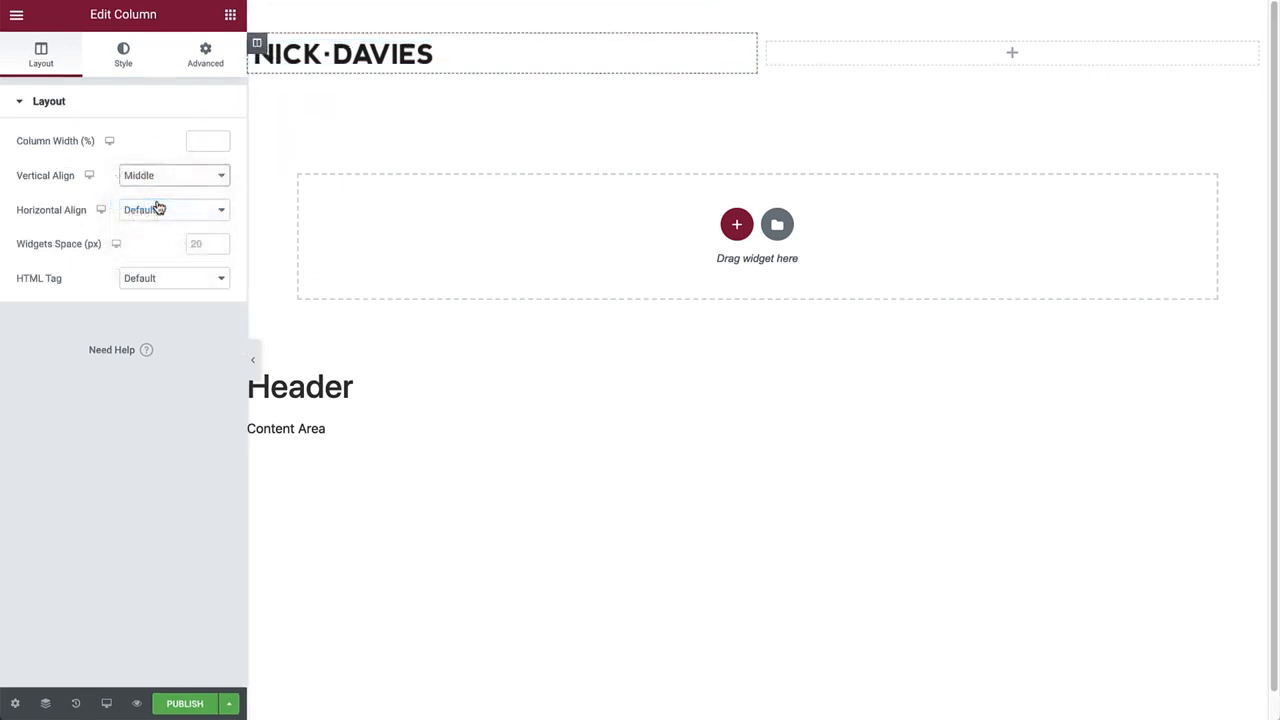
click(230, 15)
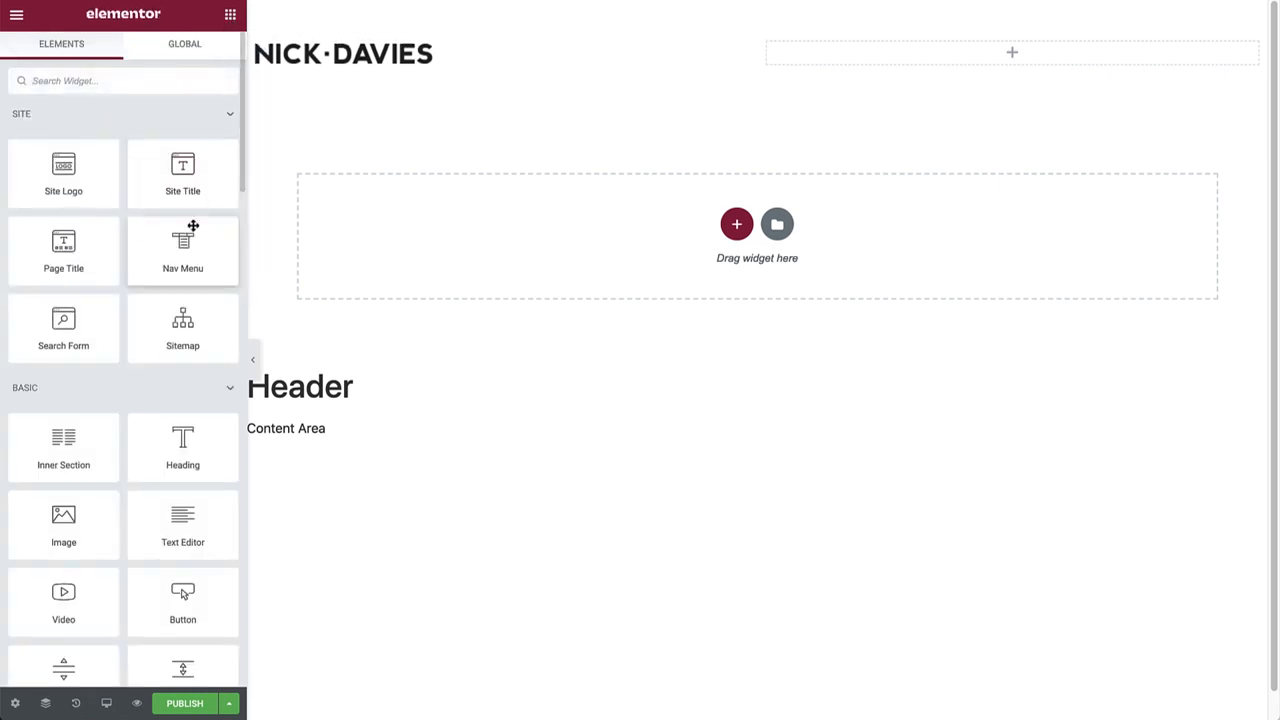
Drag a Nav Menu widget into the header's right column.
drag(185, 267, 878, 67)
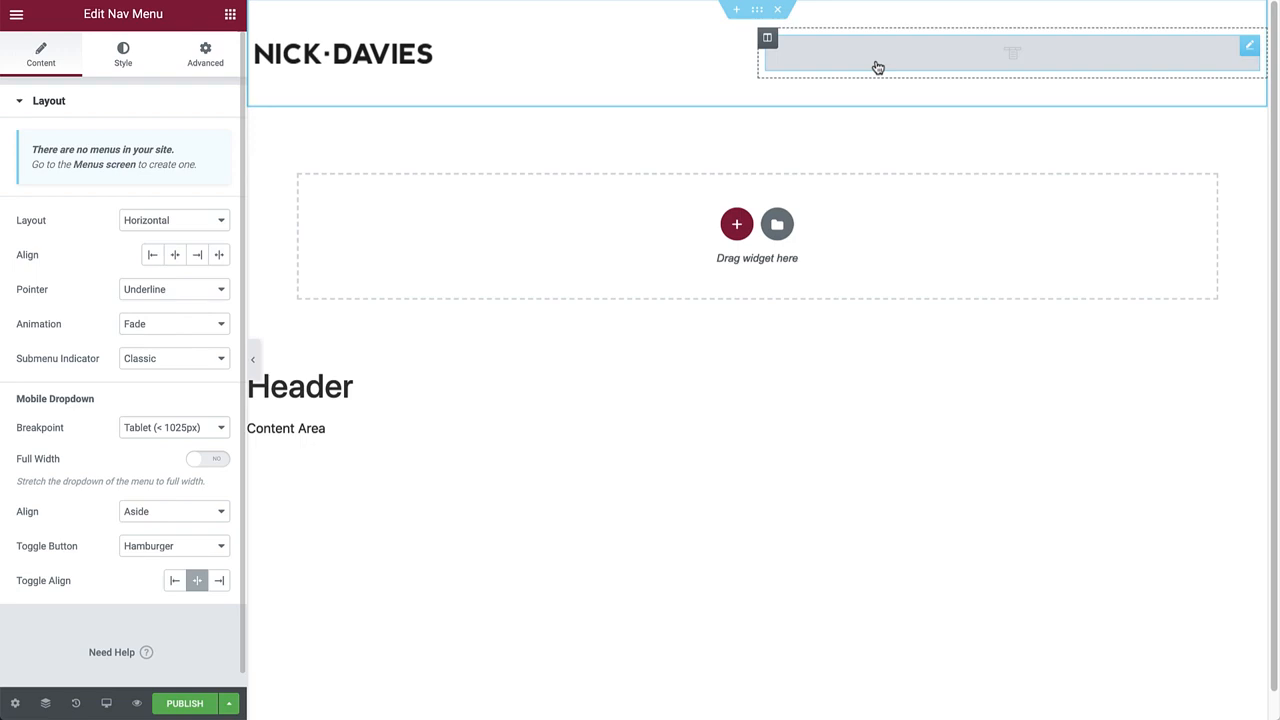
key(ctrl+e)
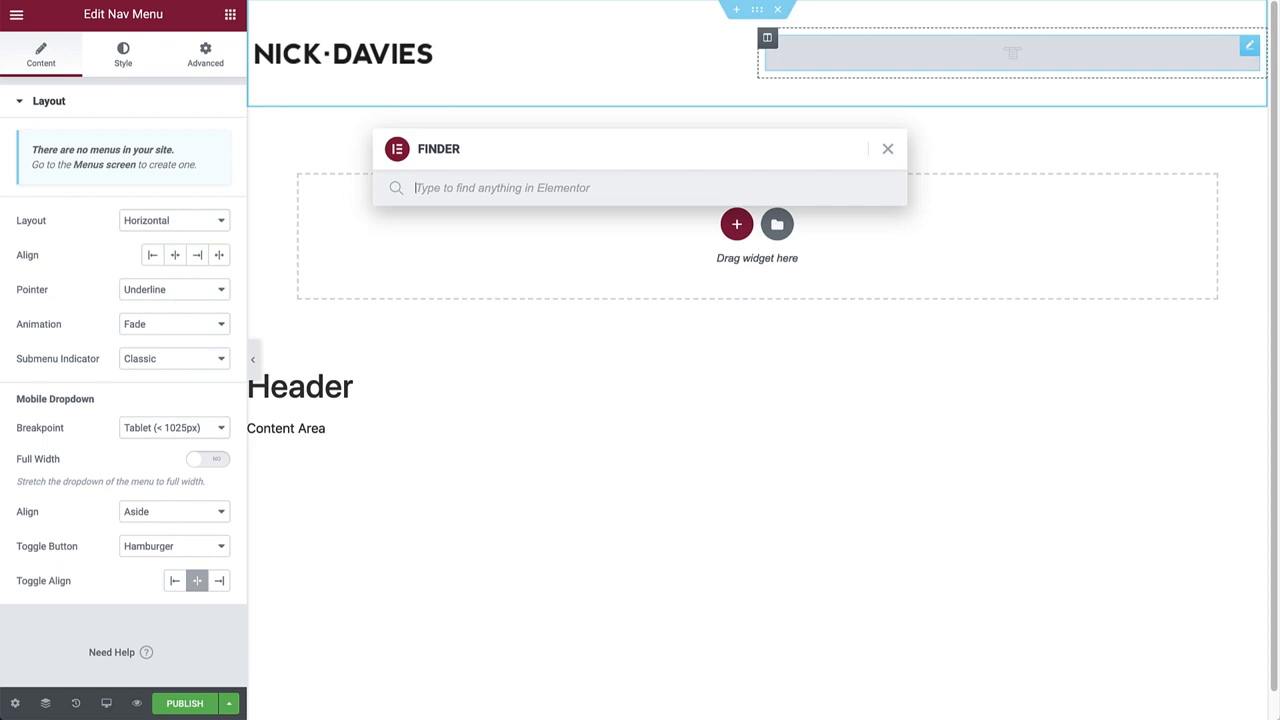
Add a new page through Finder, retitle it from 'Elementor #23' to 'Portfolio' and publish it.
text(new page)
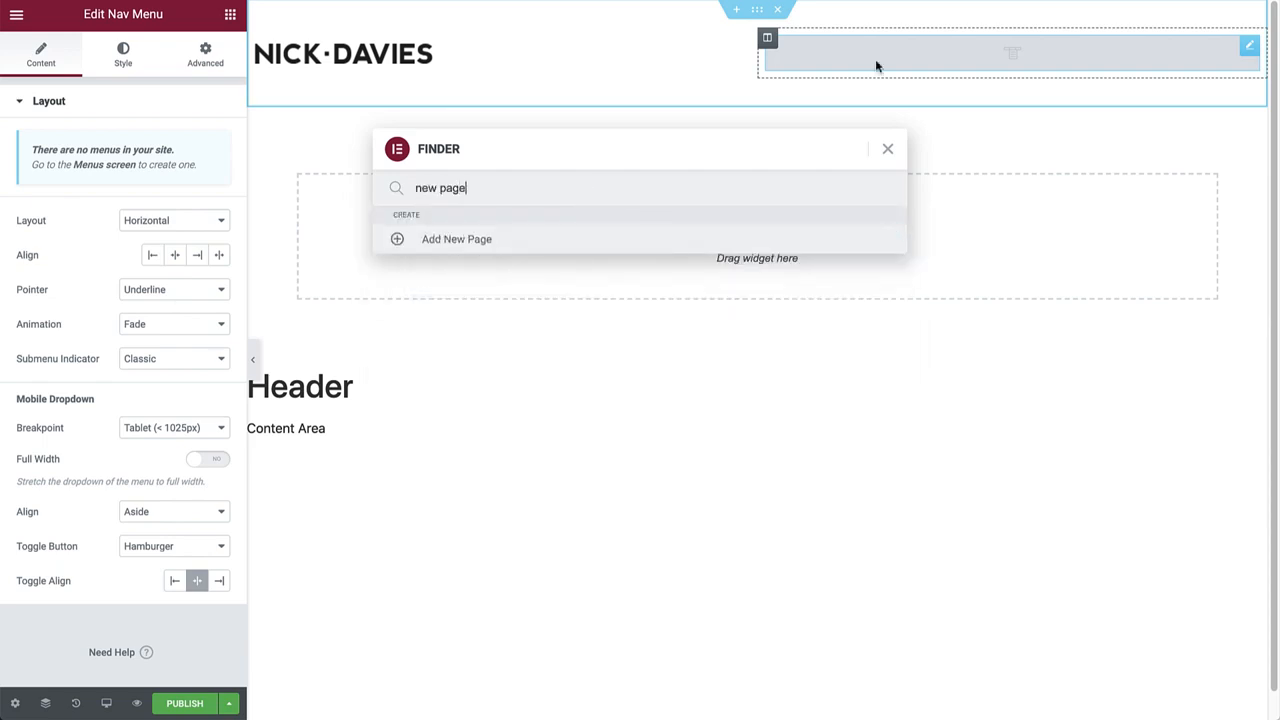
click(477, 243)
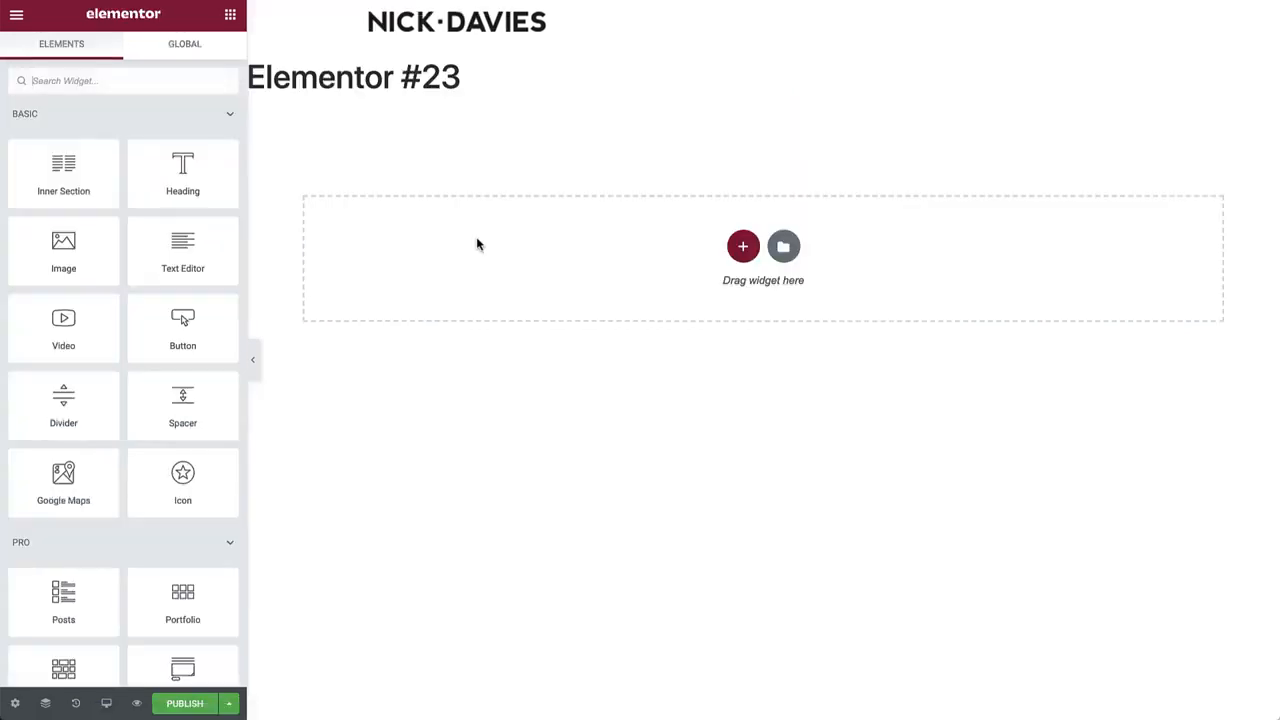
click(15, 703)
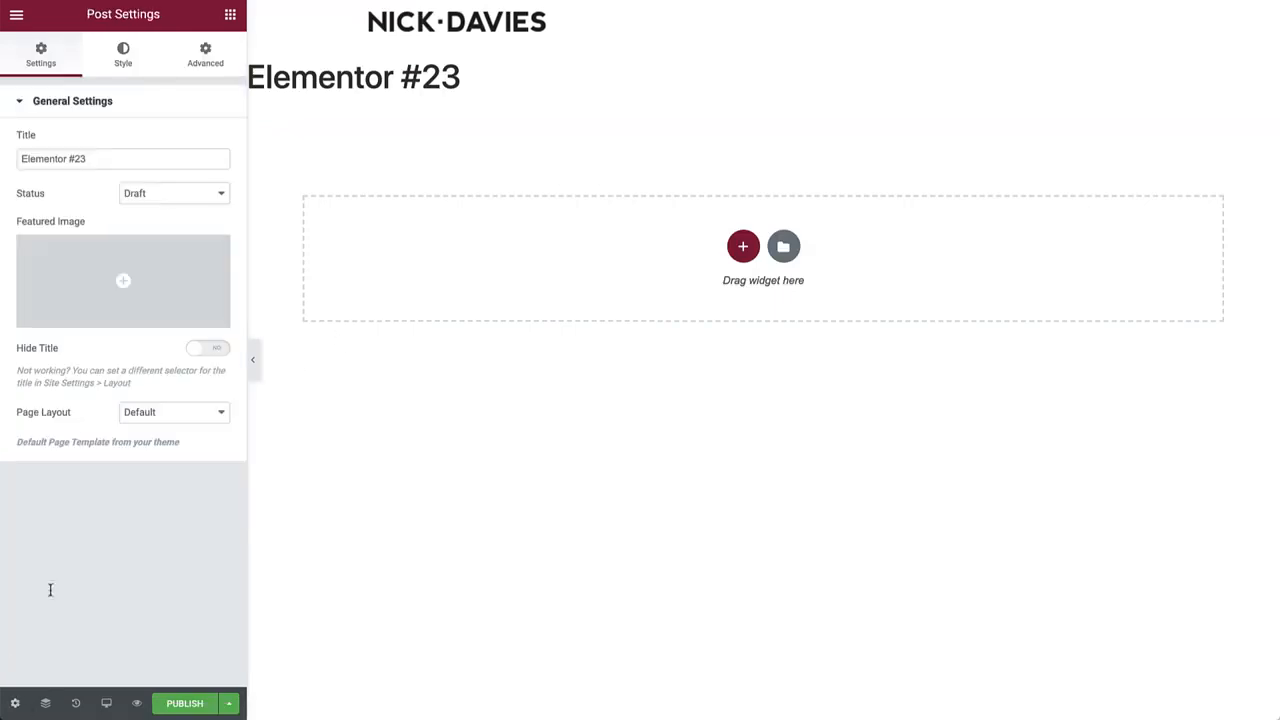
triple_click(130, 161)
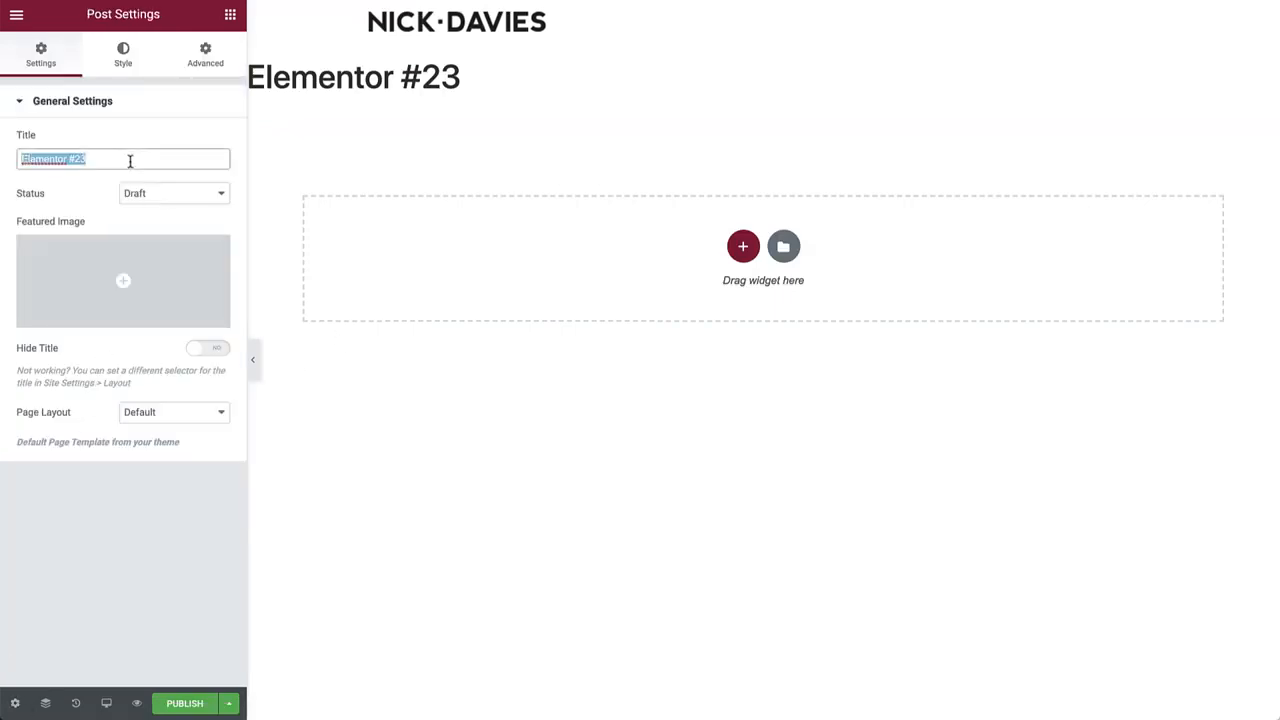
text(Portfolio)
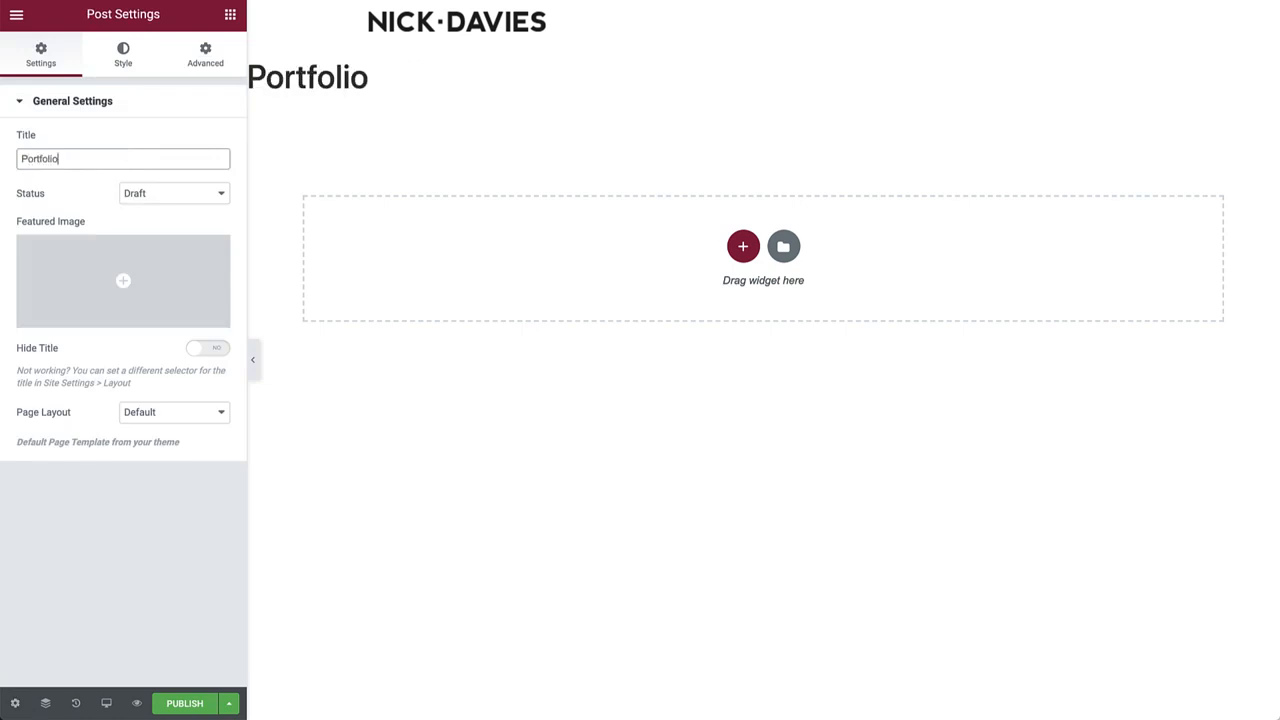
click(172, 701)
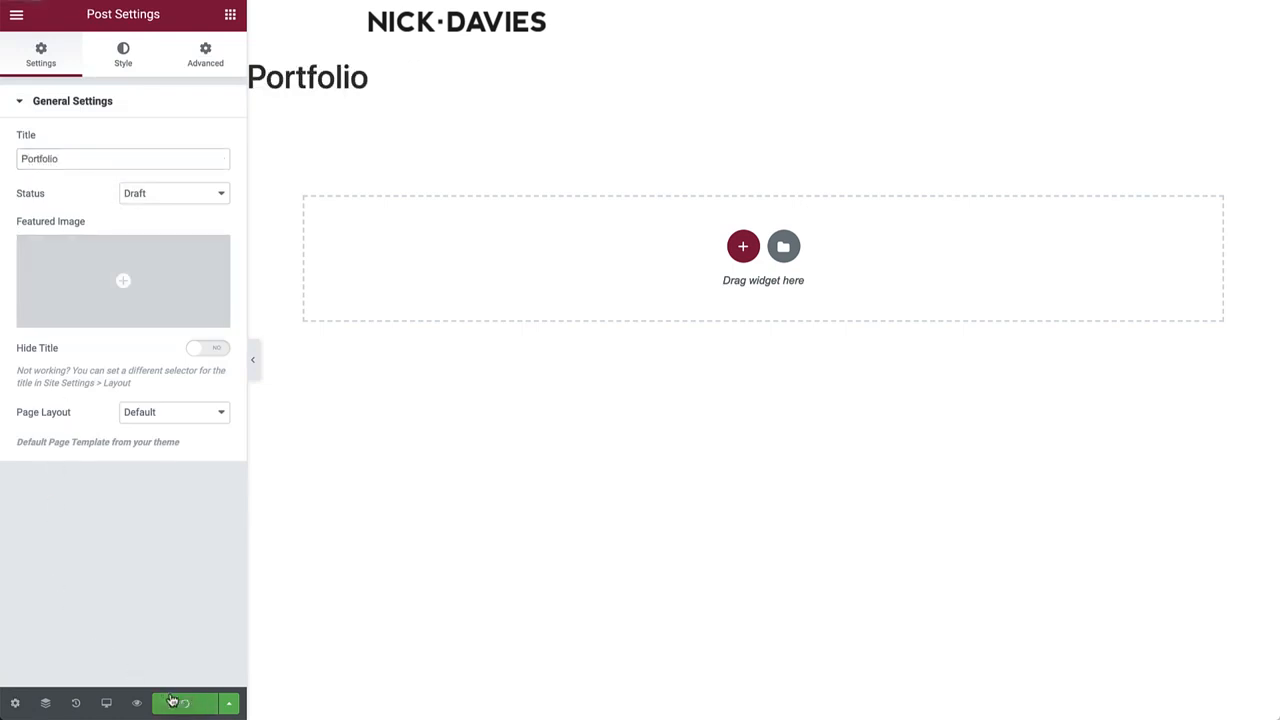
key(ctrl+e)
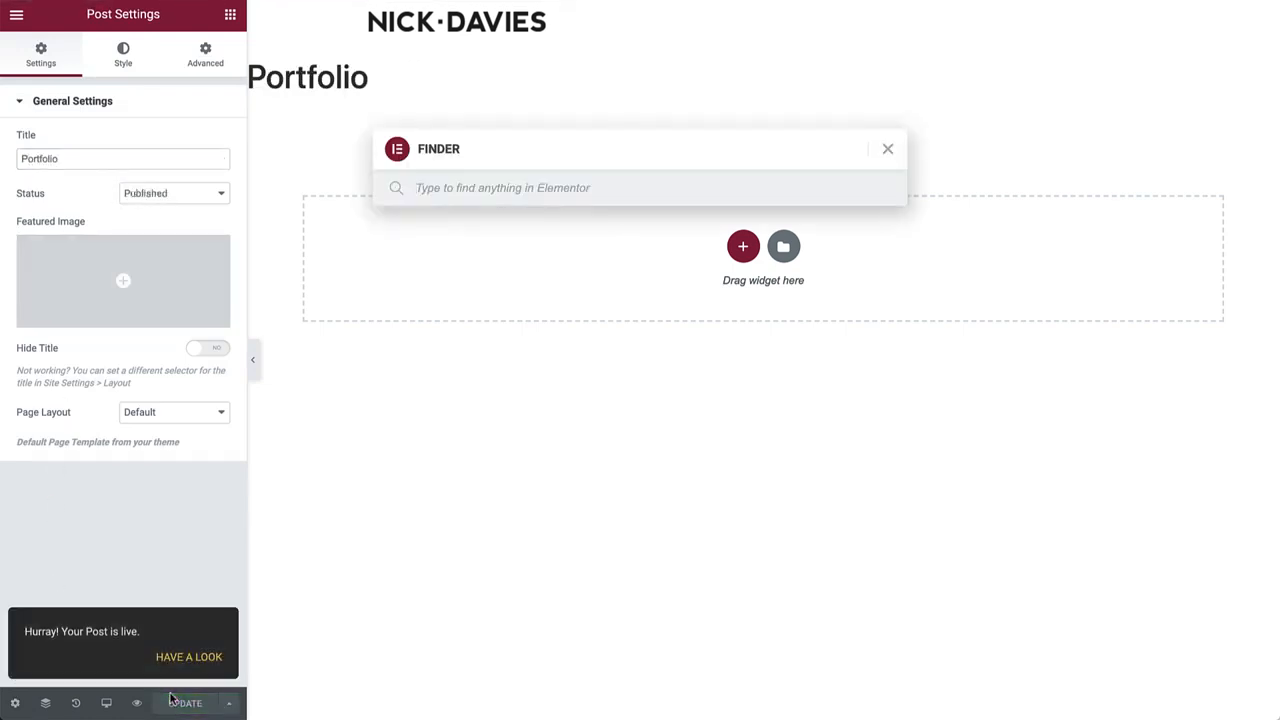
Add and publish a new page titled 'About Me', then go to the WordPress Menus screen.
text(add new page)
click(503, 246)
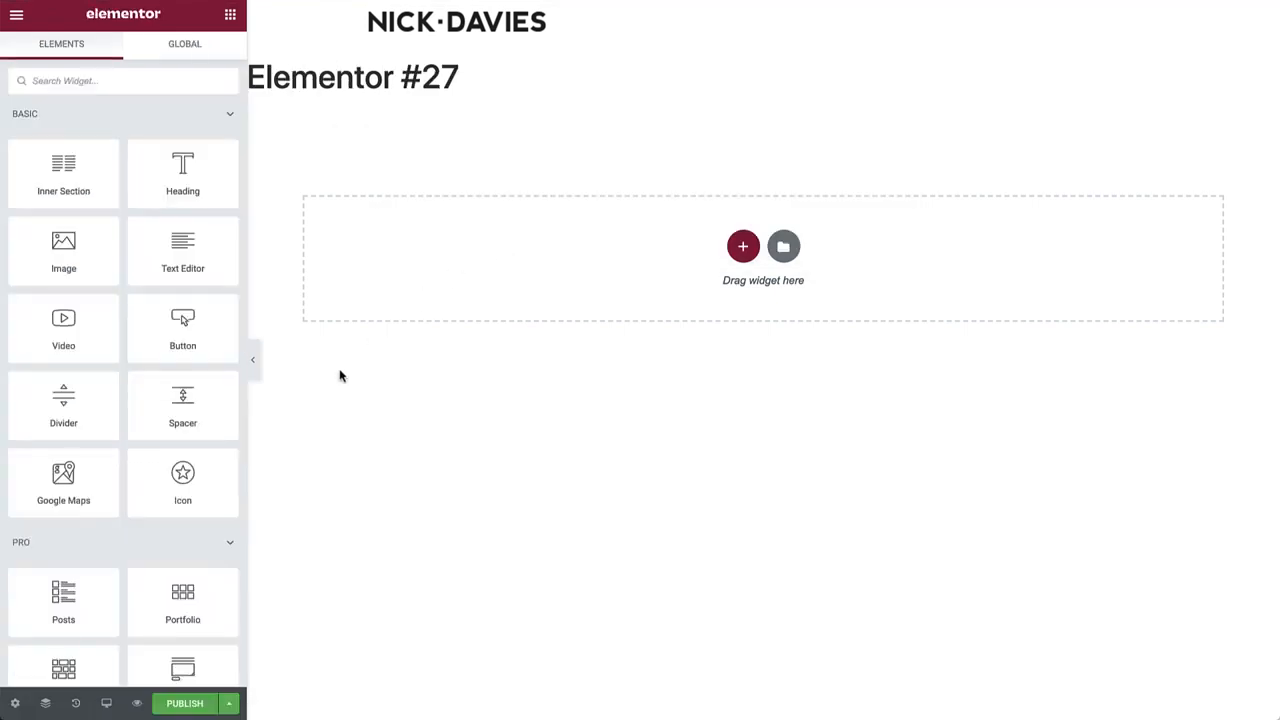
click(15, 703)
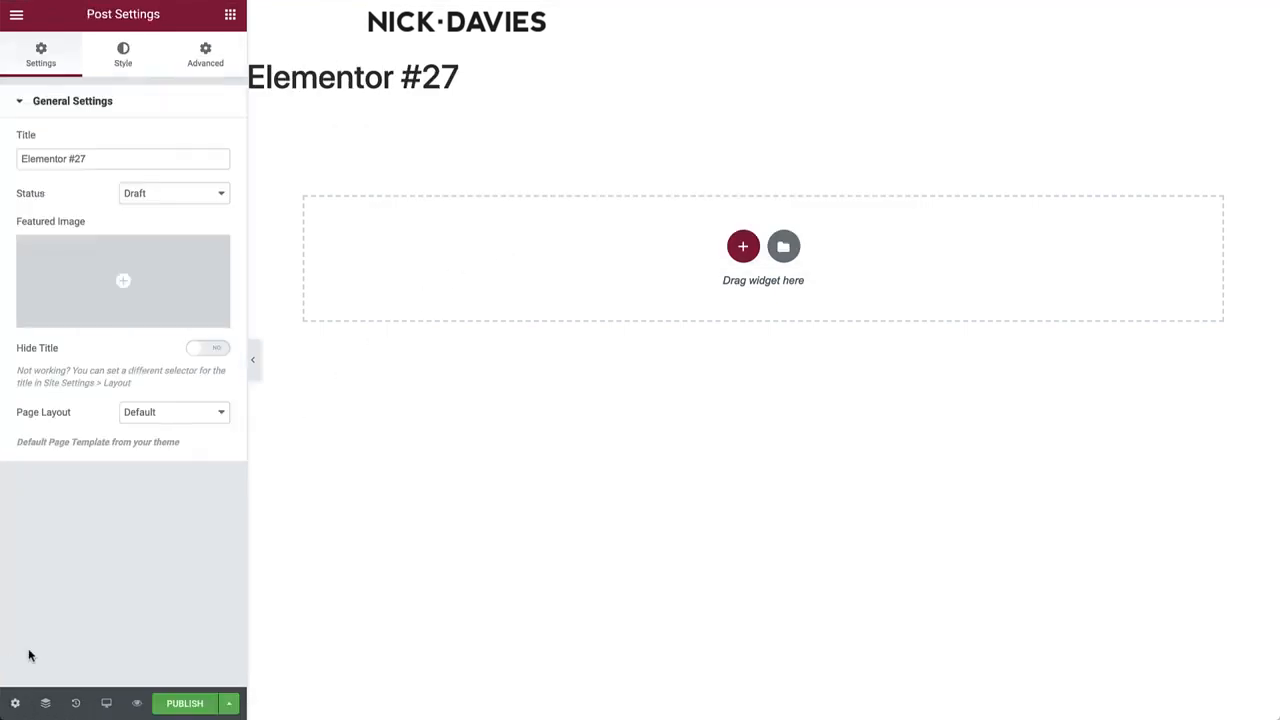
triple_click(131, 160)
text(About Me)
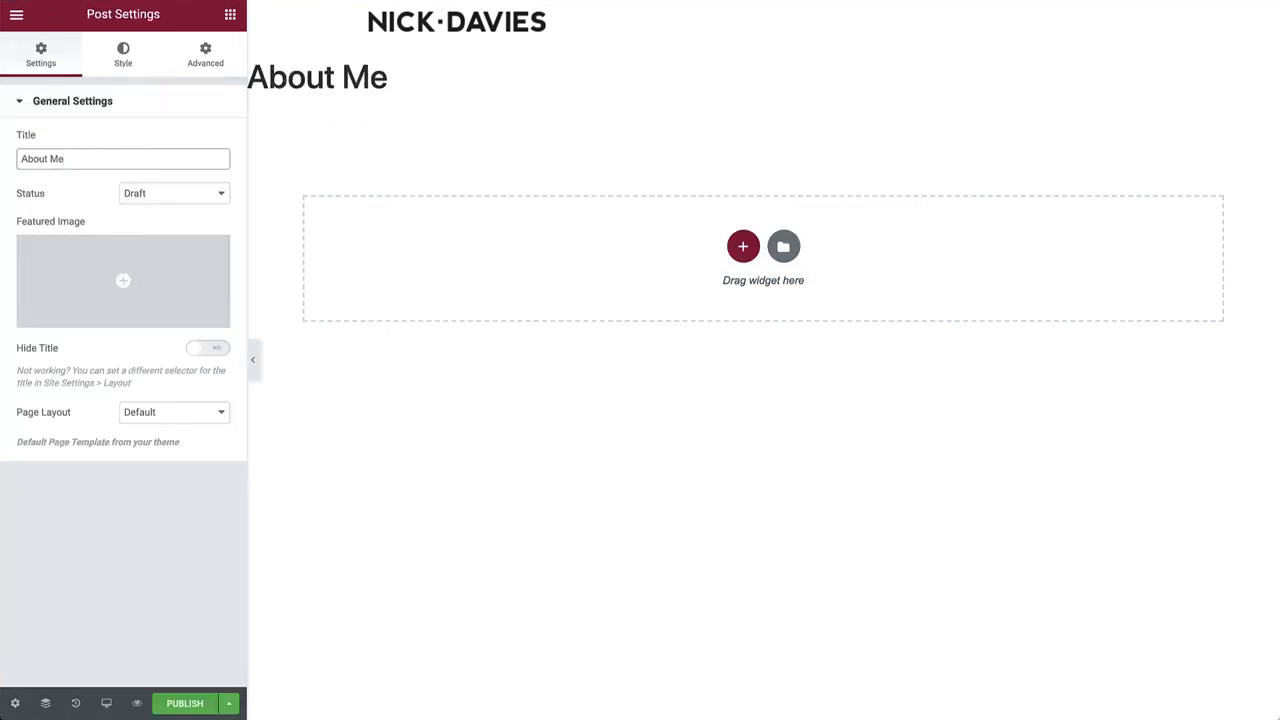
click(184, 704)
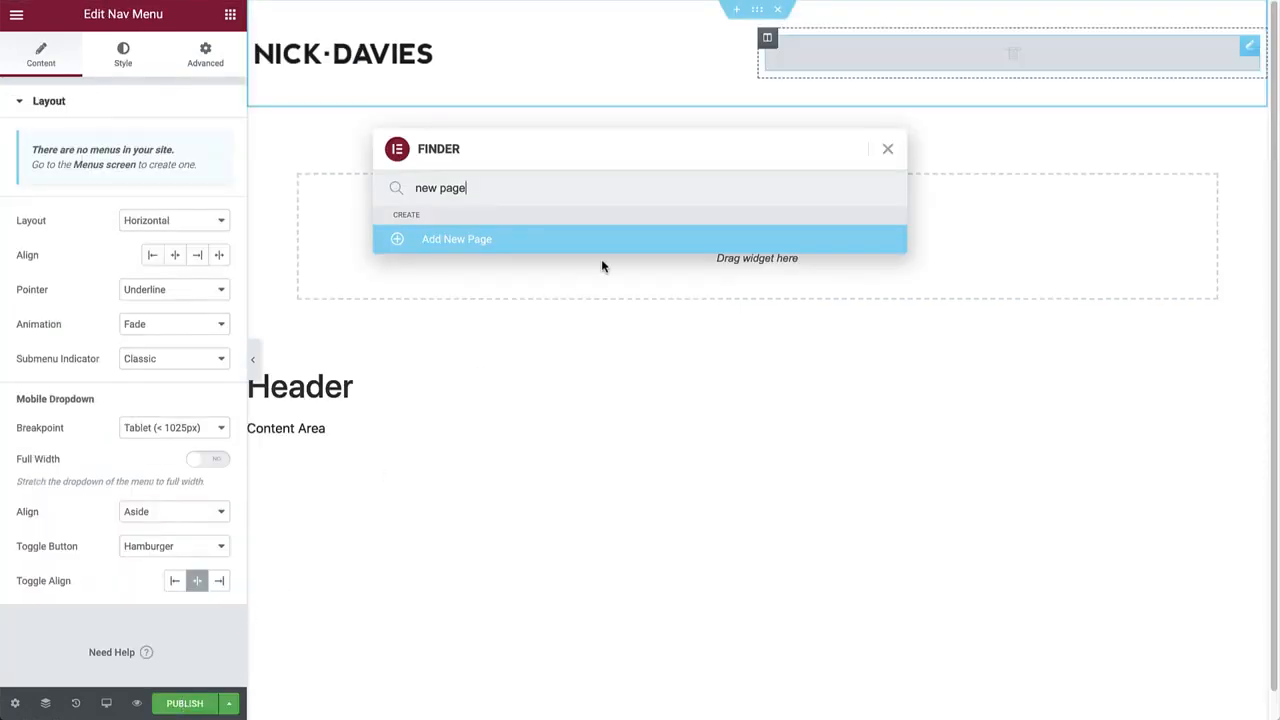
click(888, 149)
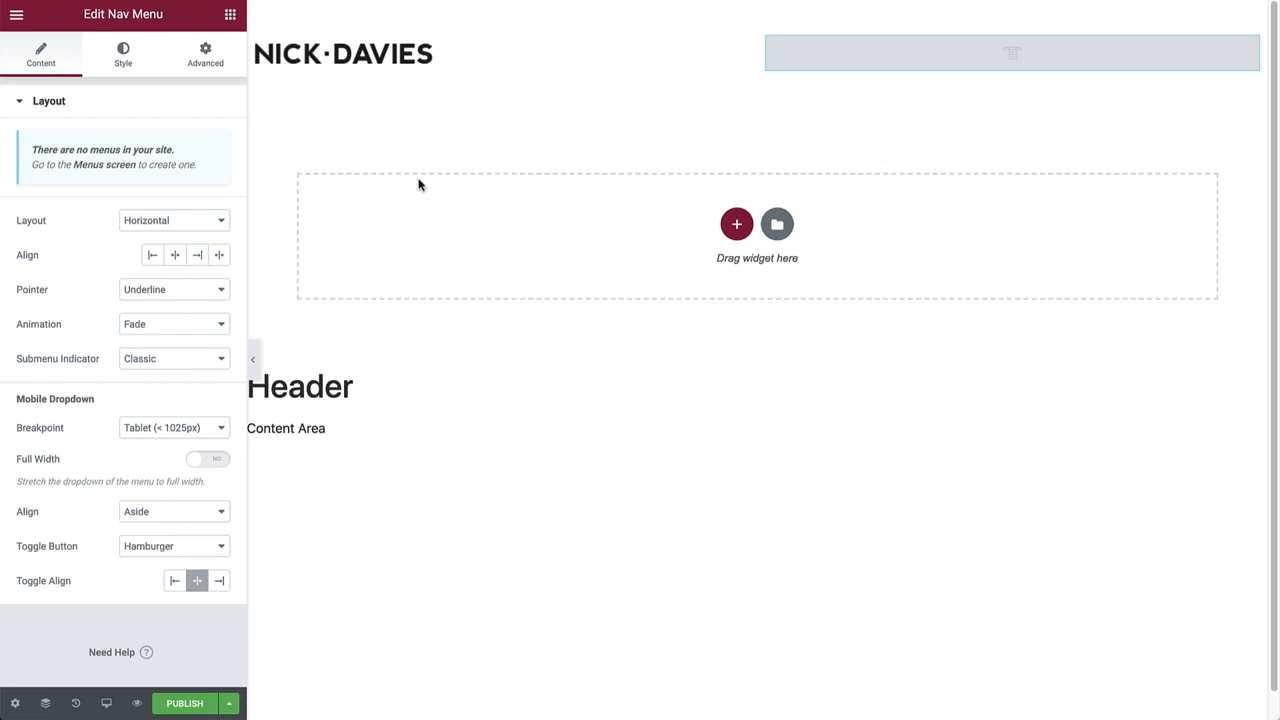
click(106, 165)
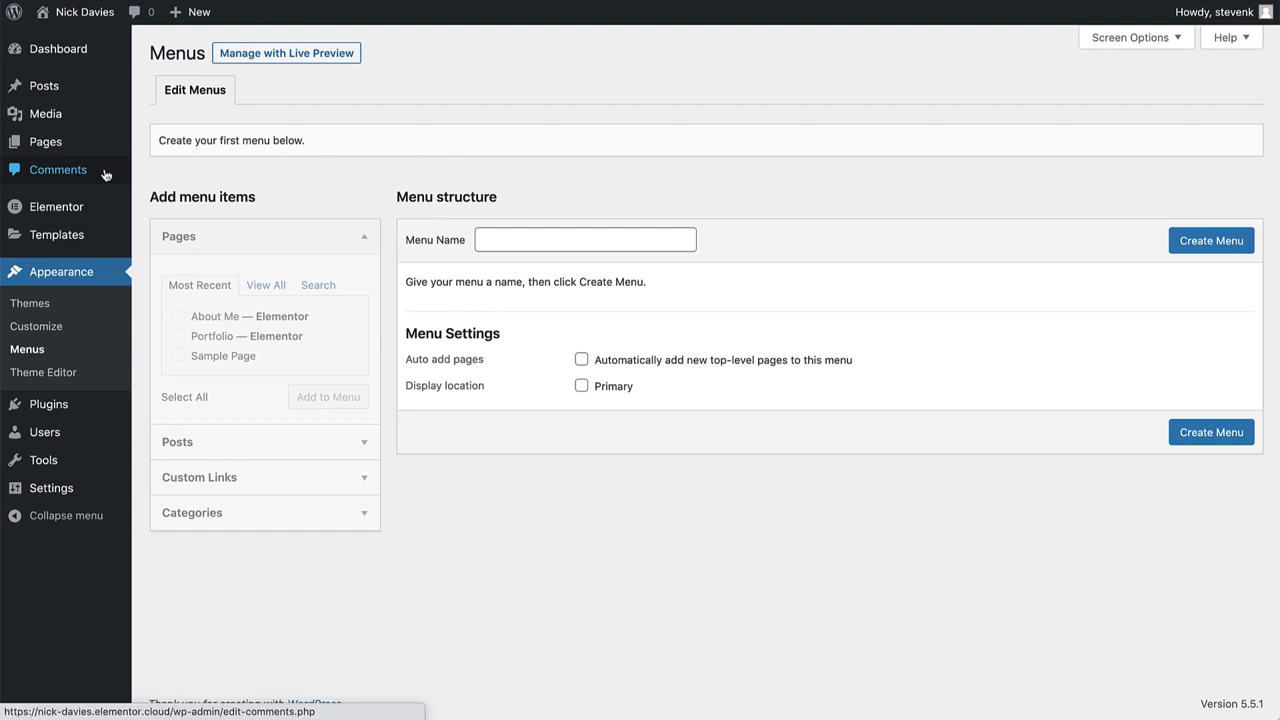
Create a WordPress menu named 'Menu', add the About Me and Portfolio pages, and save it.
text(Menu)
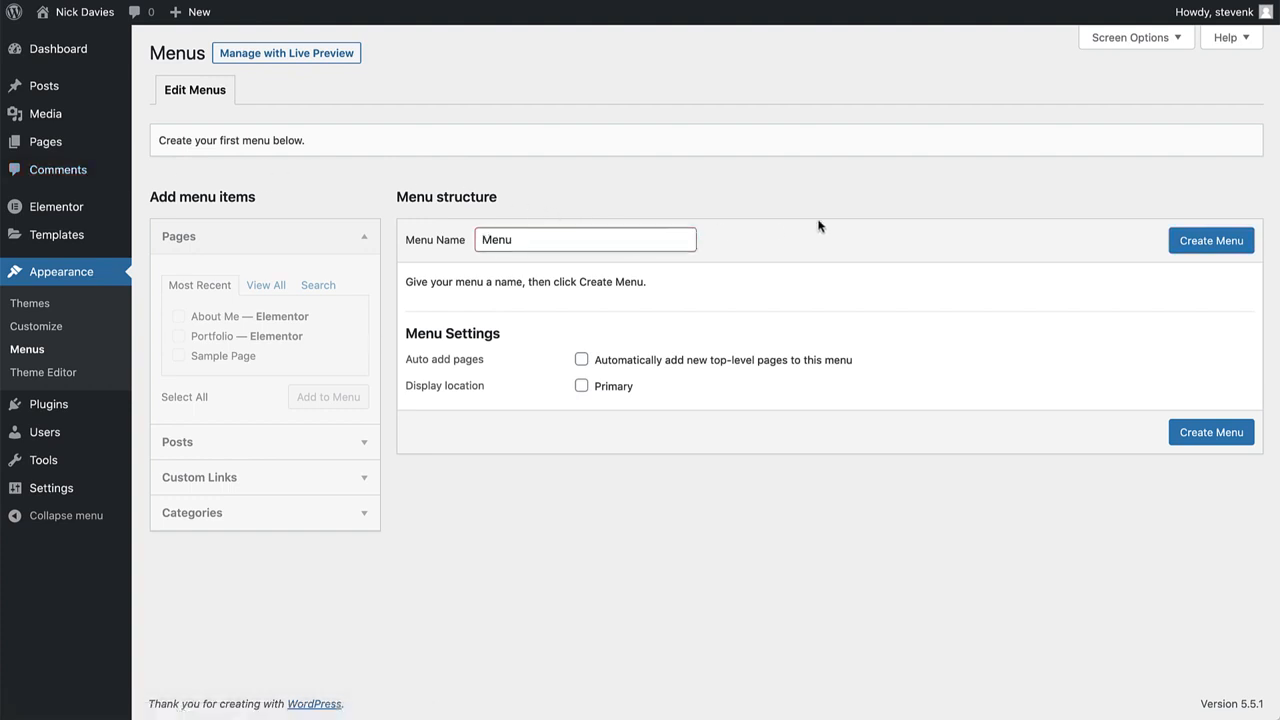
click(1205, 241)
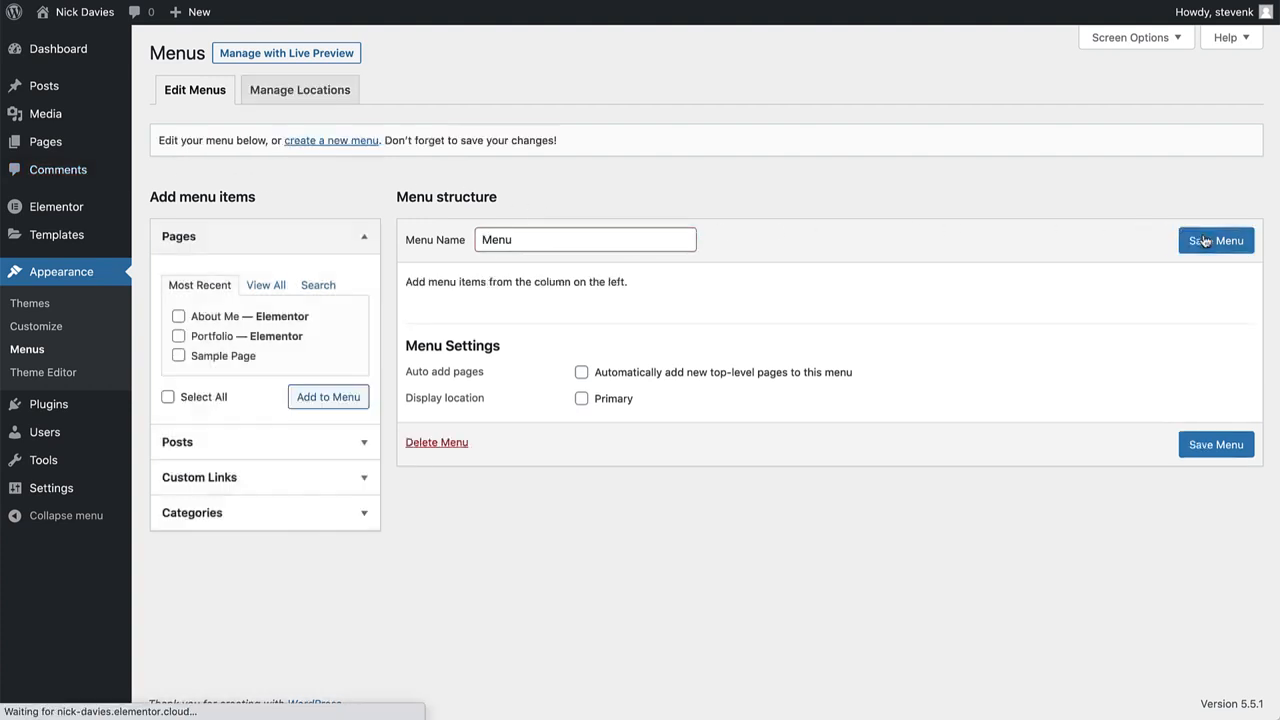
click(178, 316)
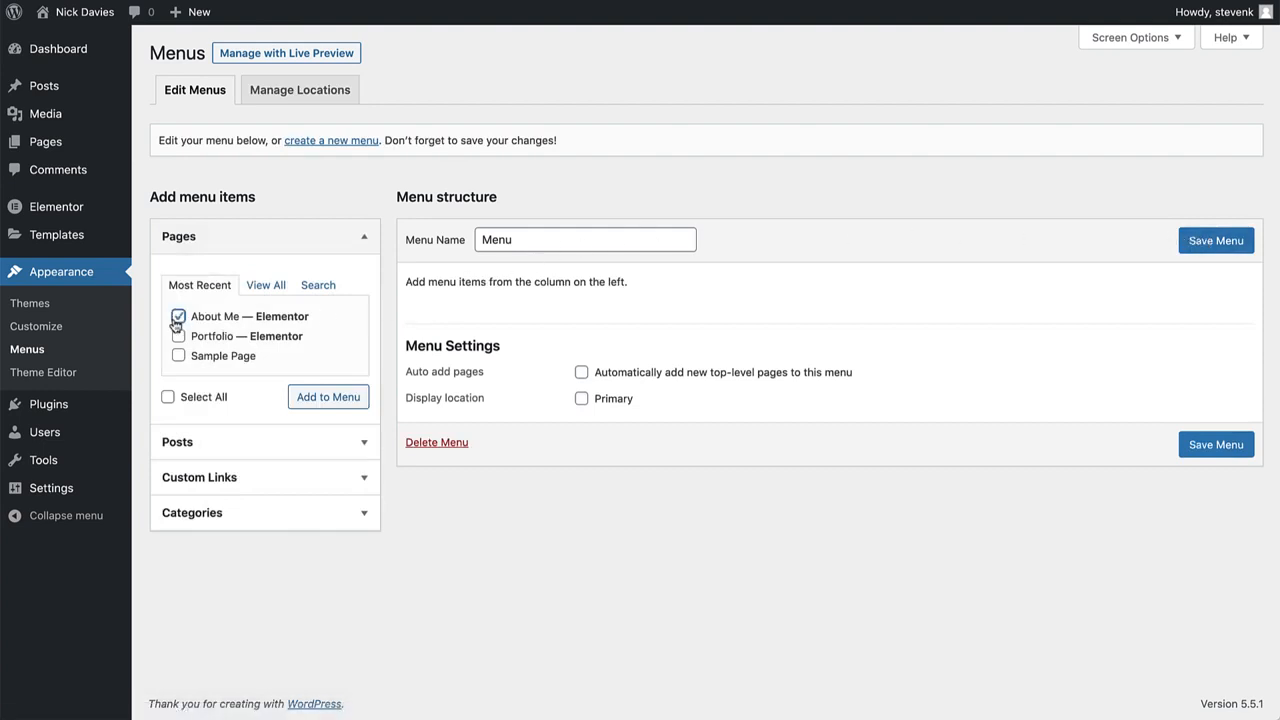
click(178, 336)
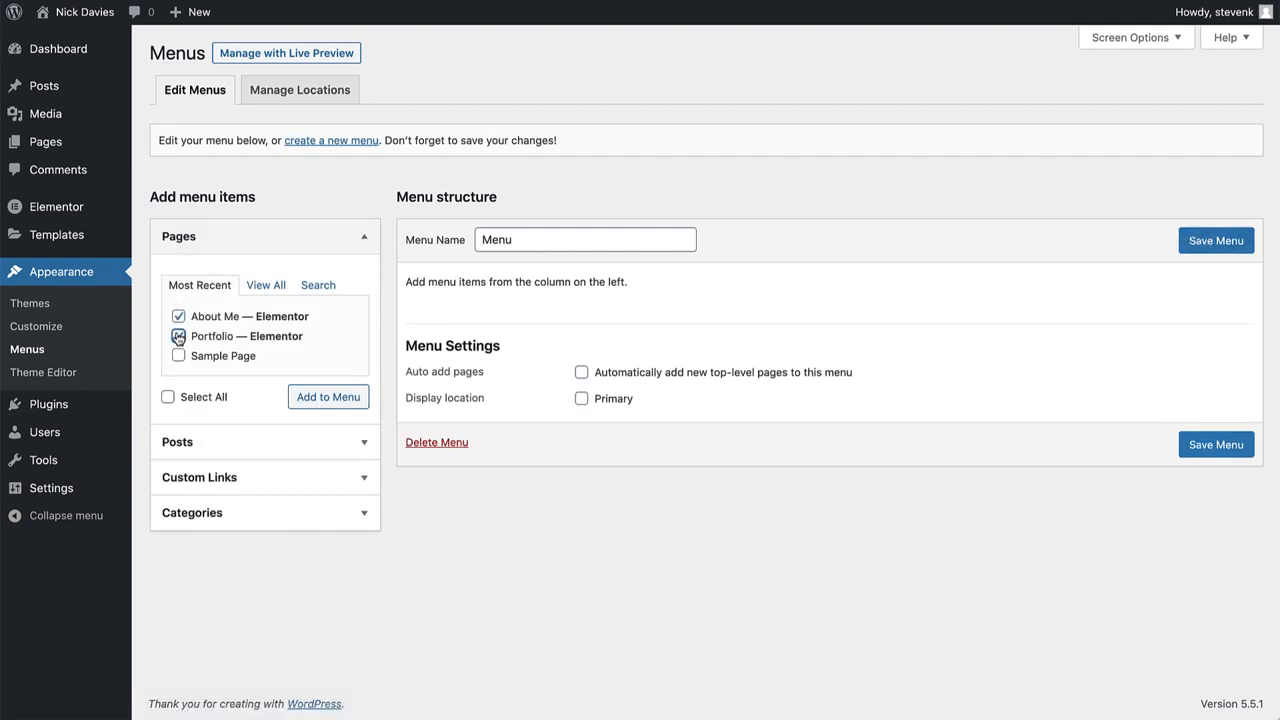
click(324, 398)
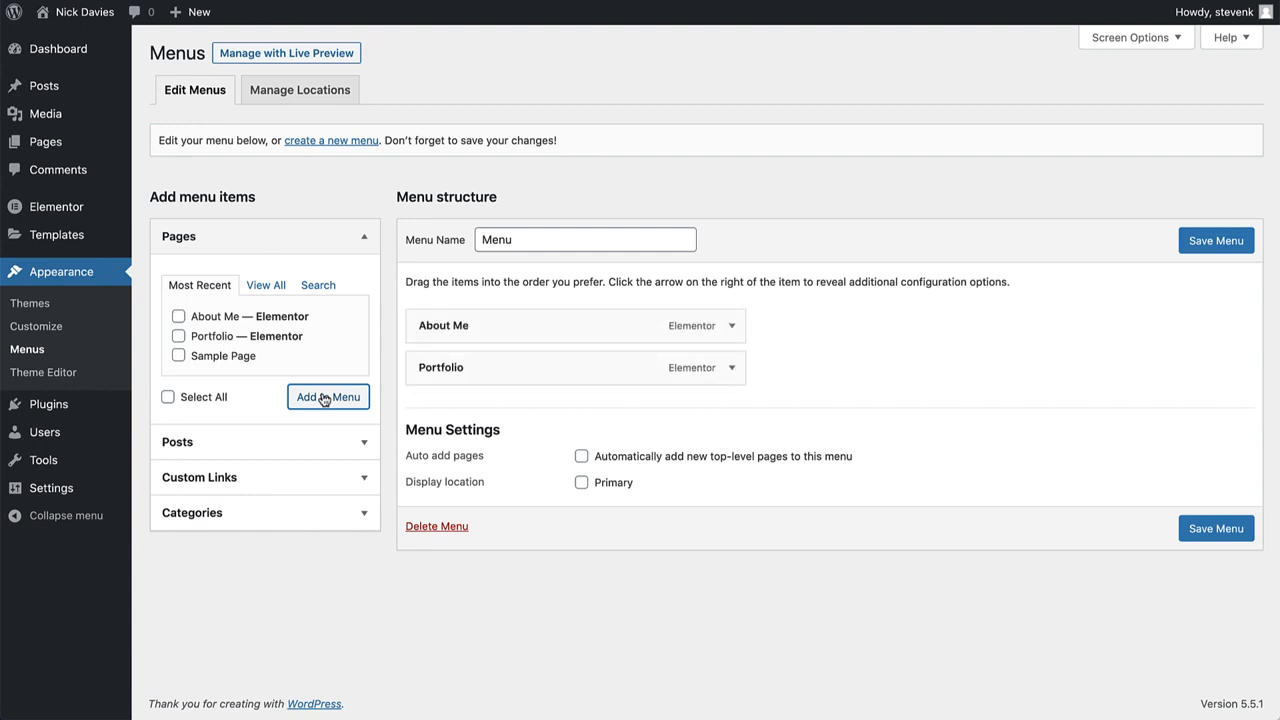
click(1212, 242)
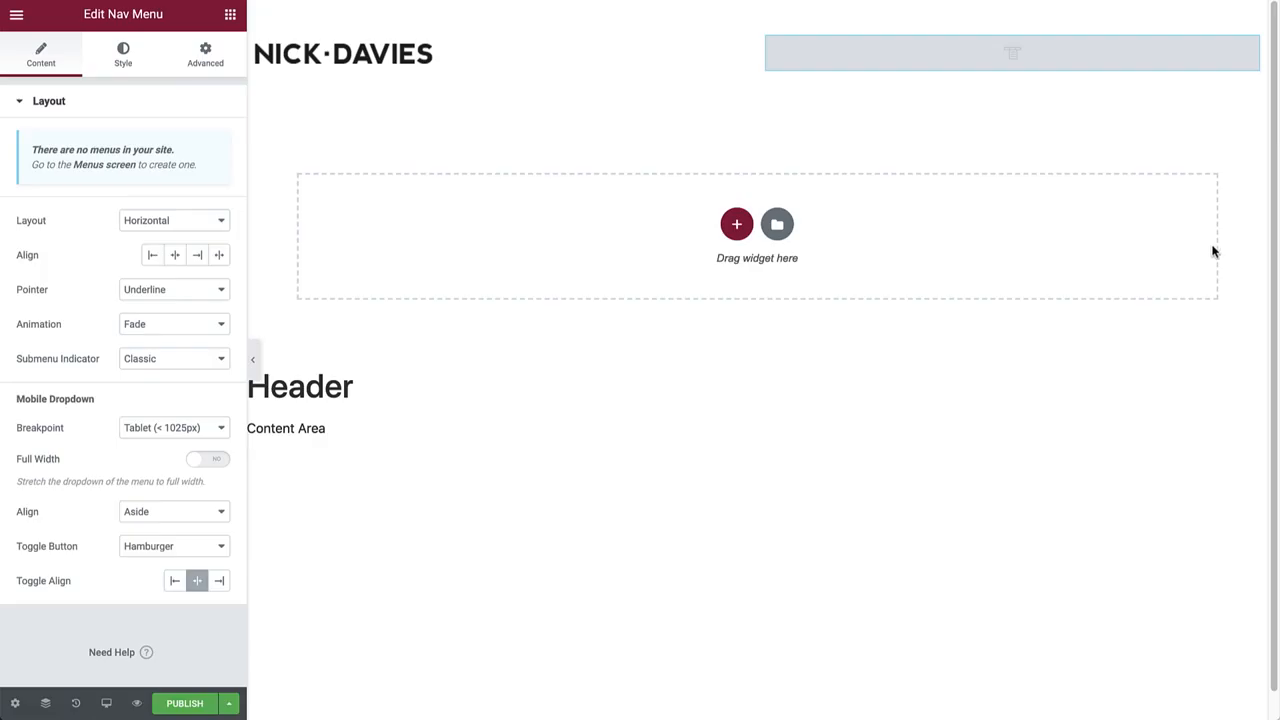
Save the header as a draft and keep 'Menu' as the Nav Menu's source.
click(229, 703)
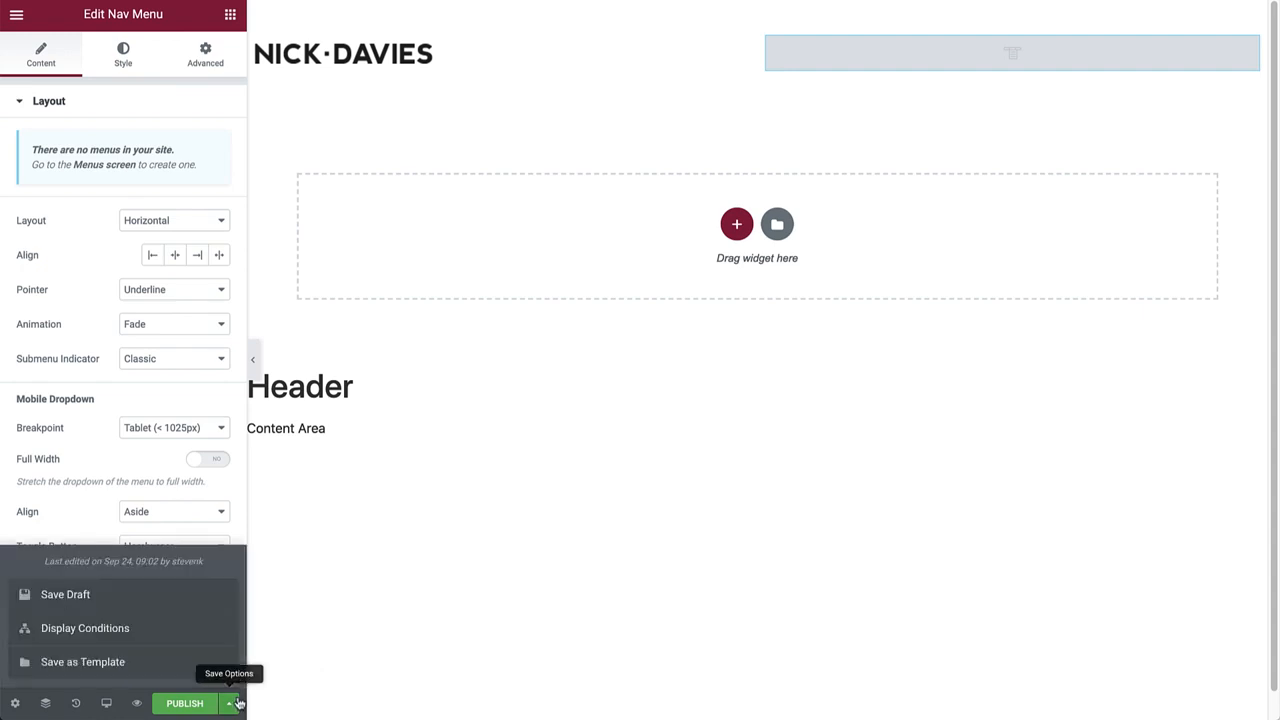
click(100, 602)
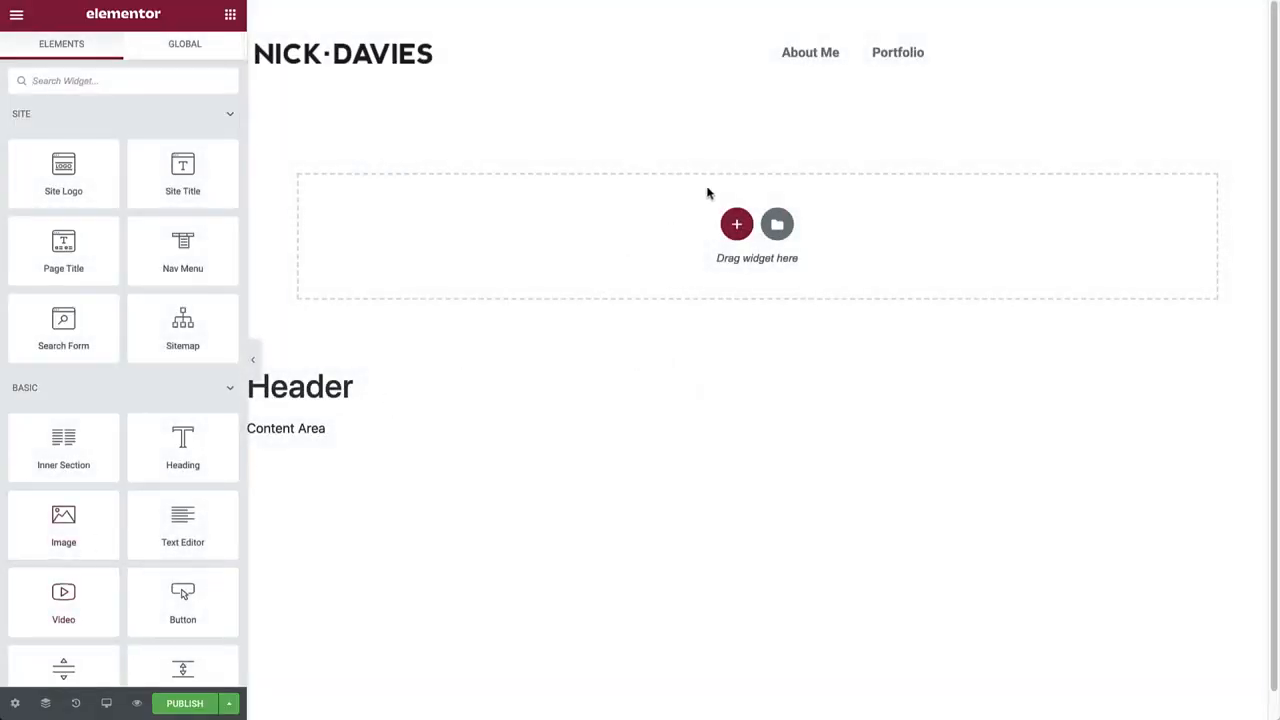
click(843, 46)
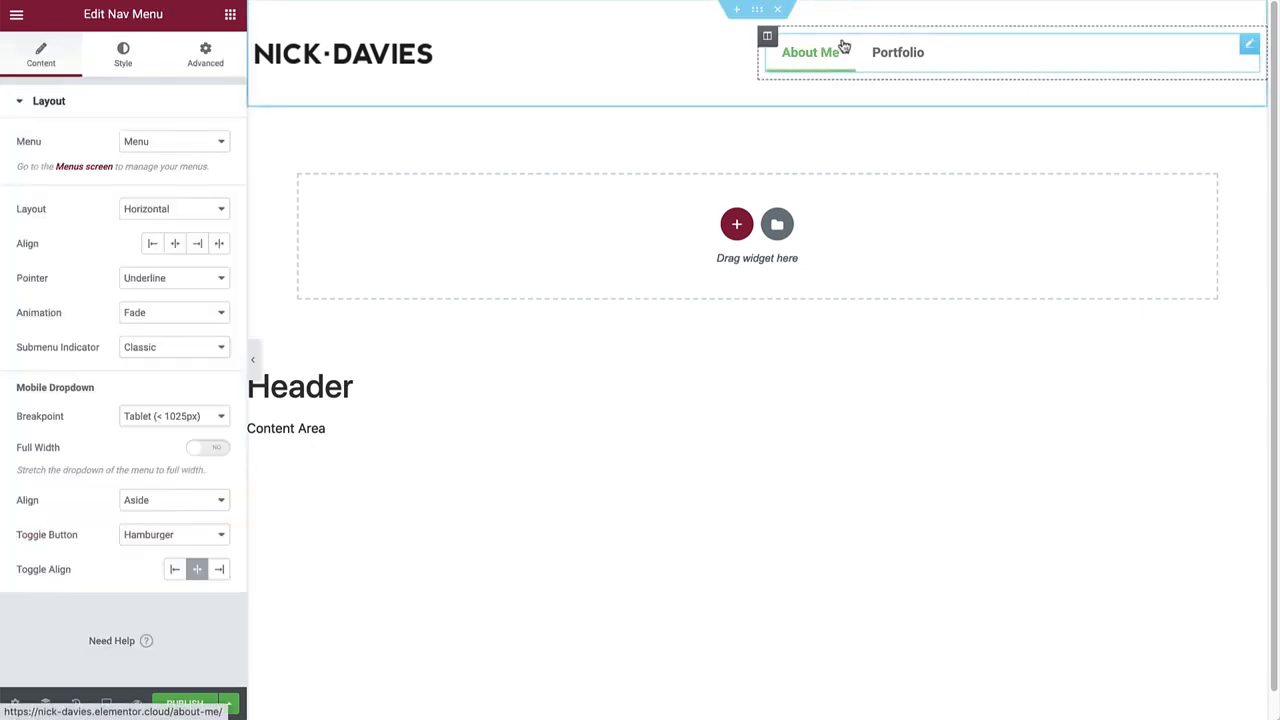
click(207, 152)
click(190, 148)
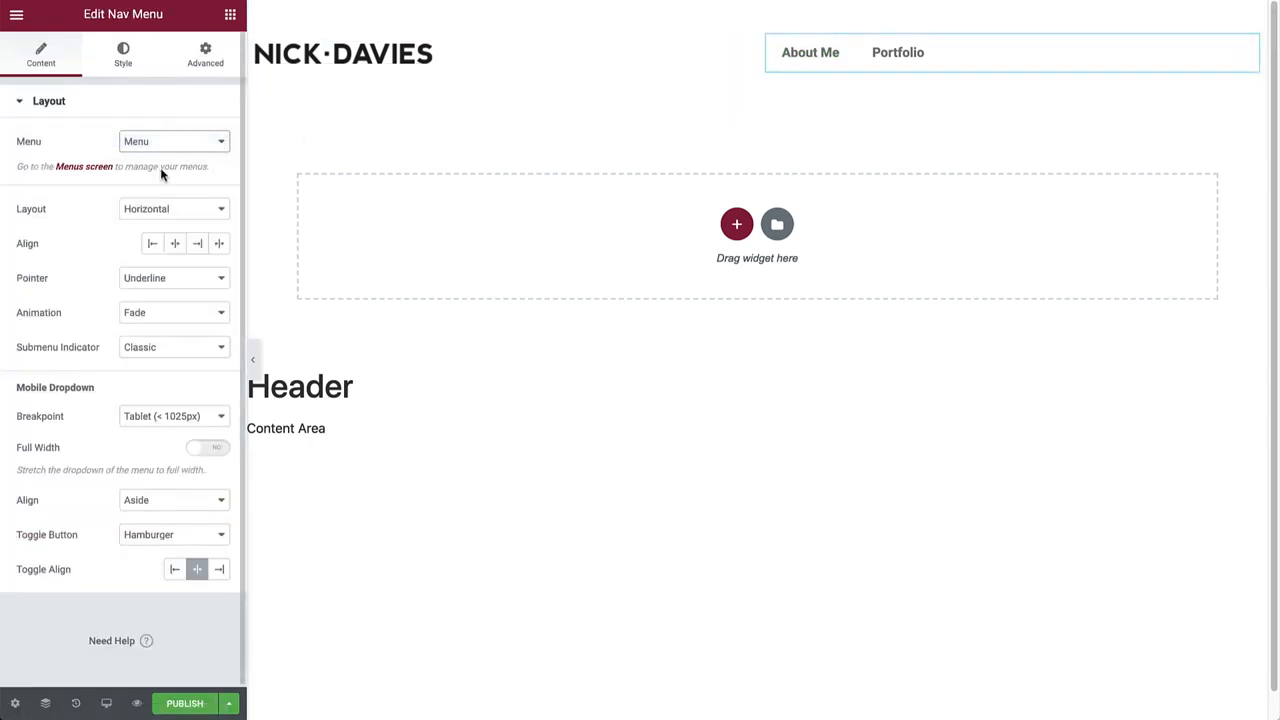
Set the Nav Menu's Pointer and Submenu Indicator both to None.
click(165, 278)
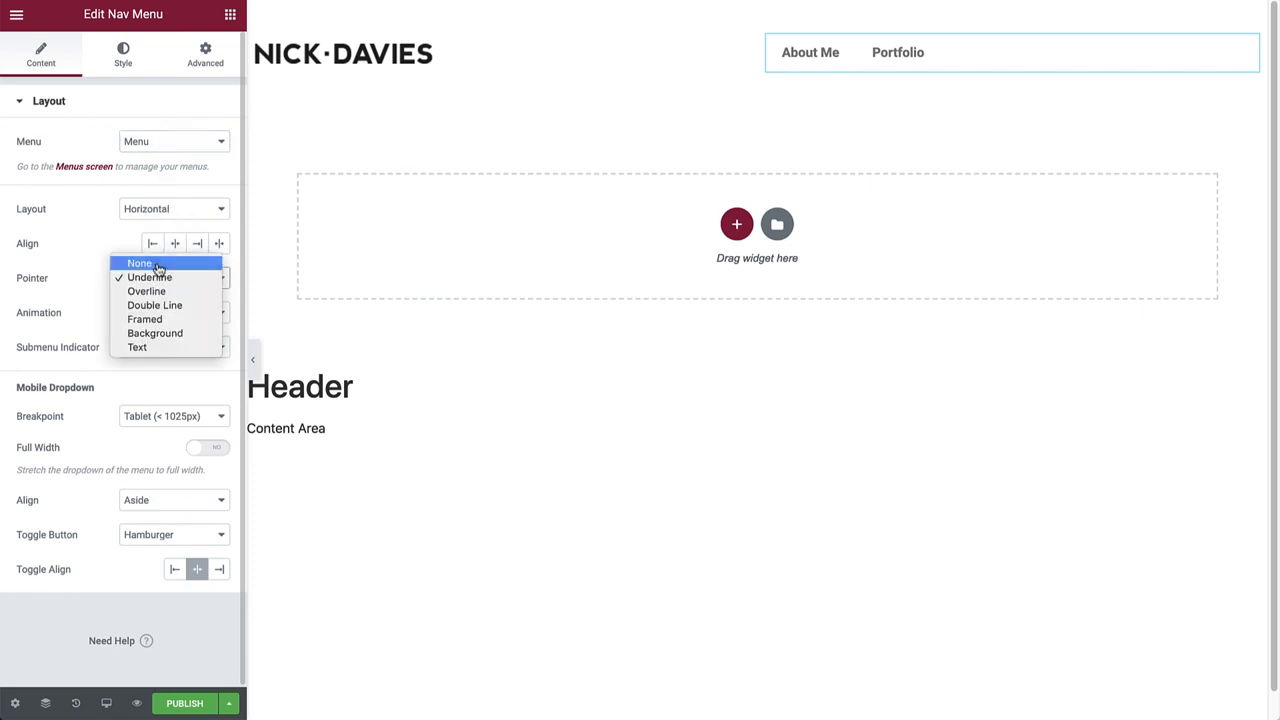
click(160, 265)
click(163, 310)
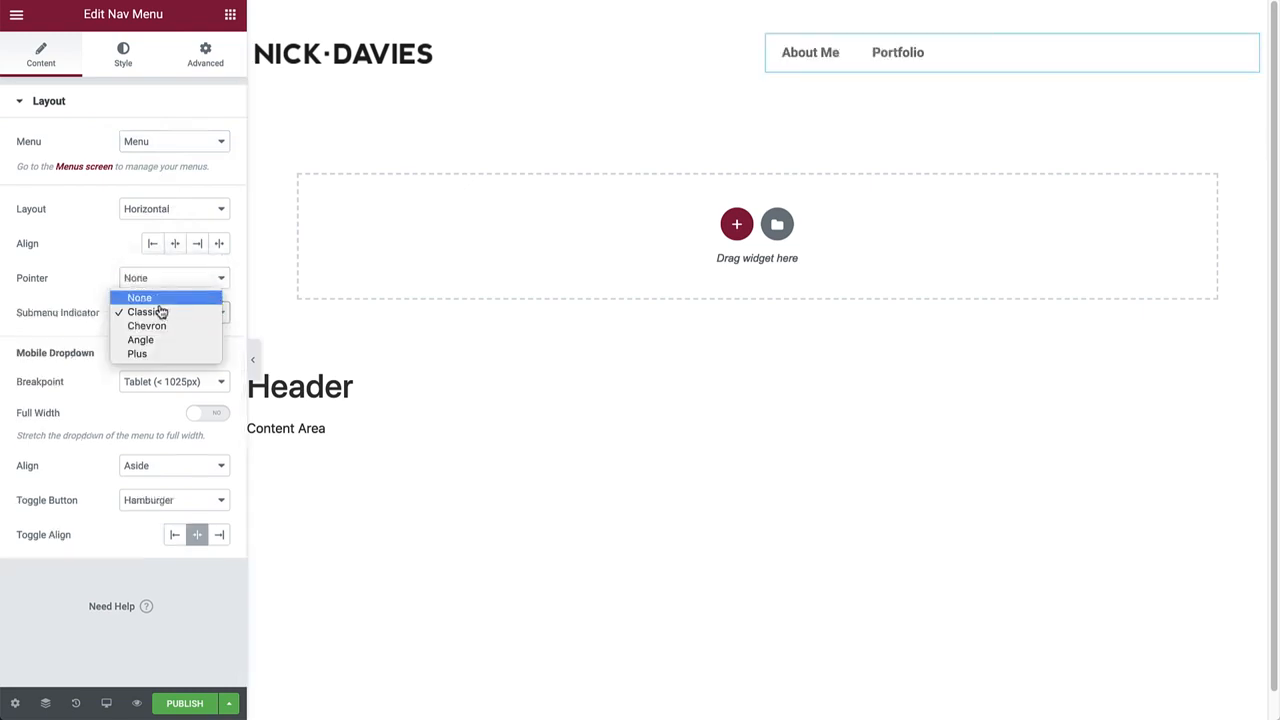
click(157, 297)
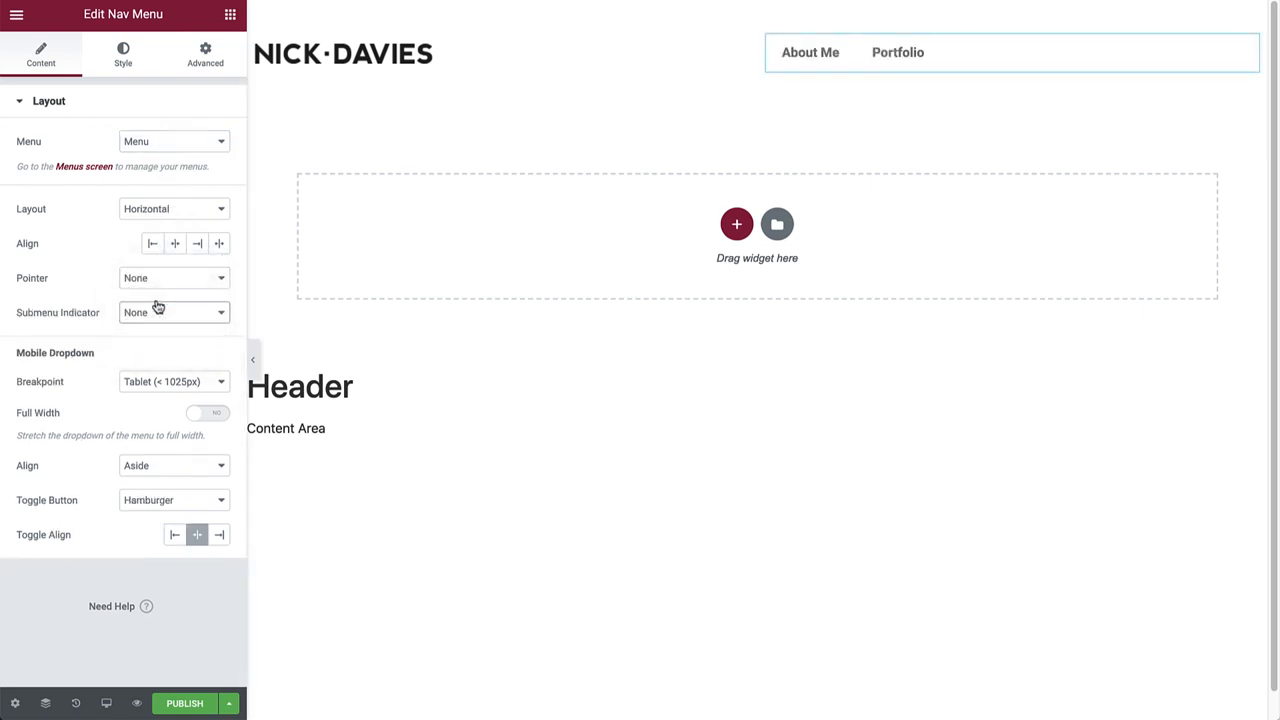
click(142, 63)
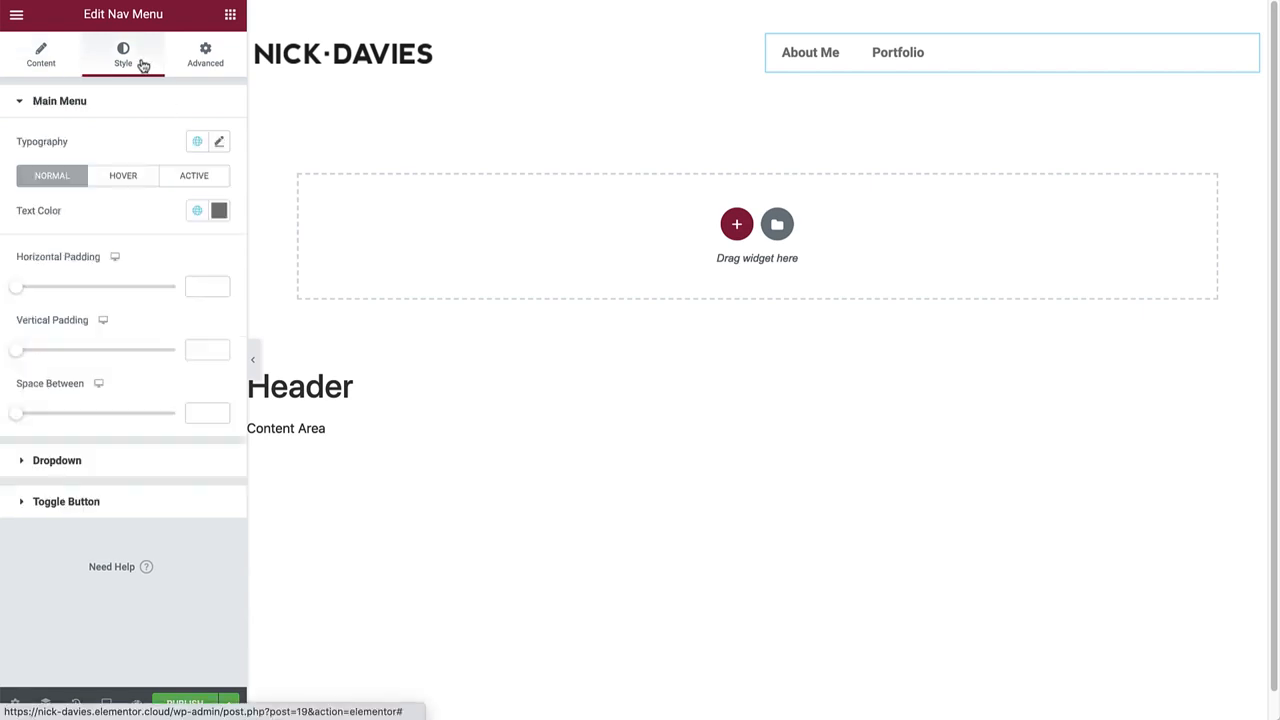
Adjust the menu text colour shade, view the global colour presets, then open Site Settings.
click(216, 211)
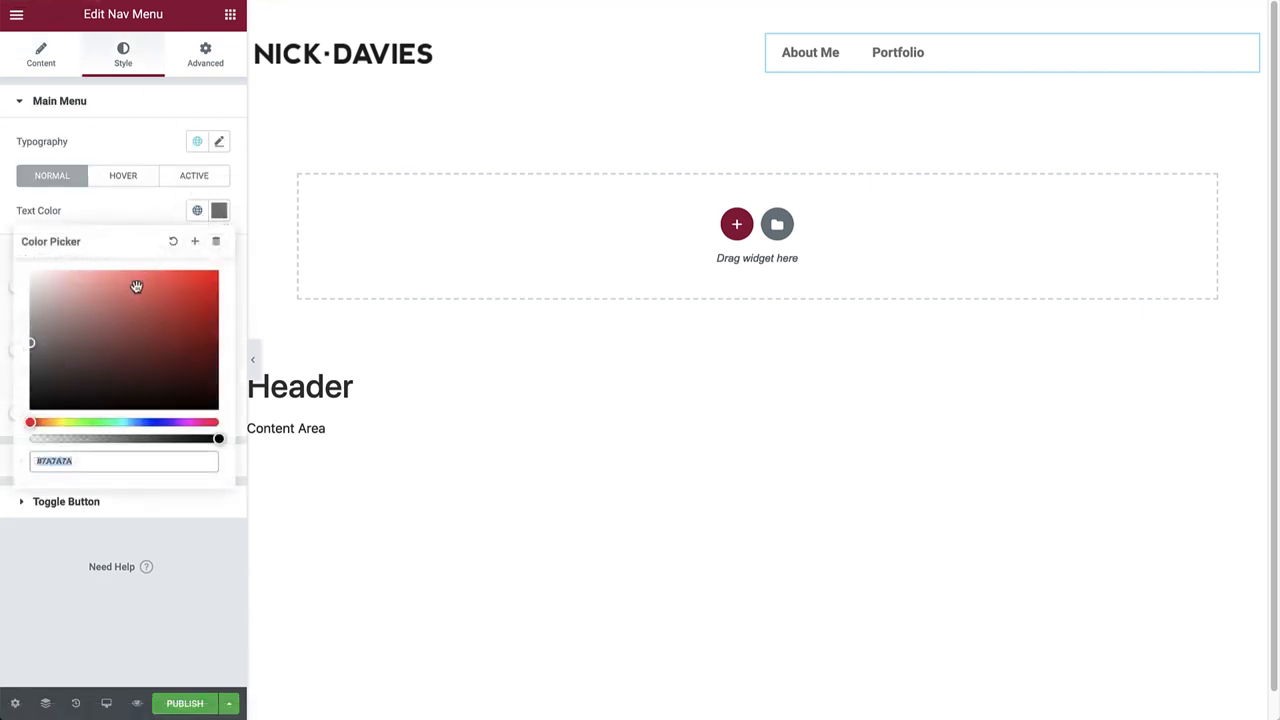
mouse_move(86, 329)
mouse_down()
mouse_move(129, 297)
mouse_move(94, 331)
mouse_move(30, 340)
mouse_up()
click(197, 212)
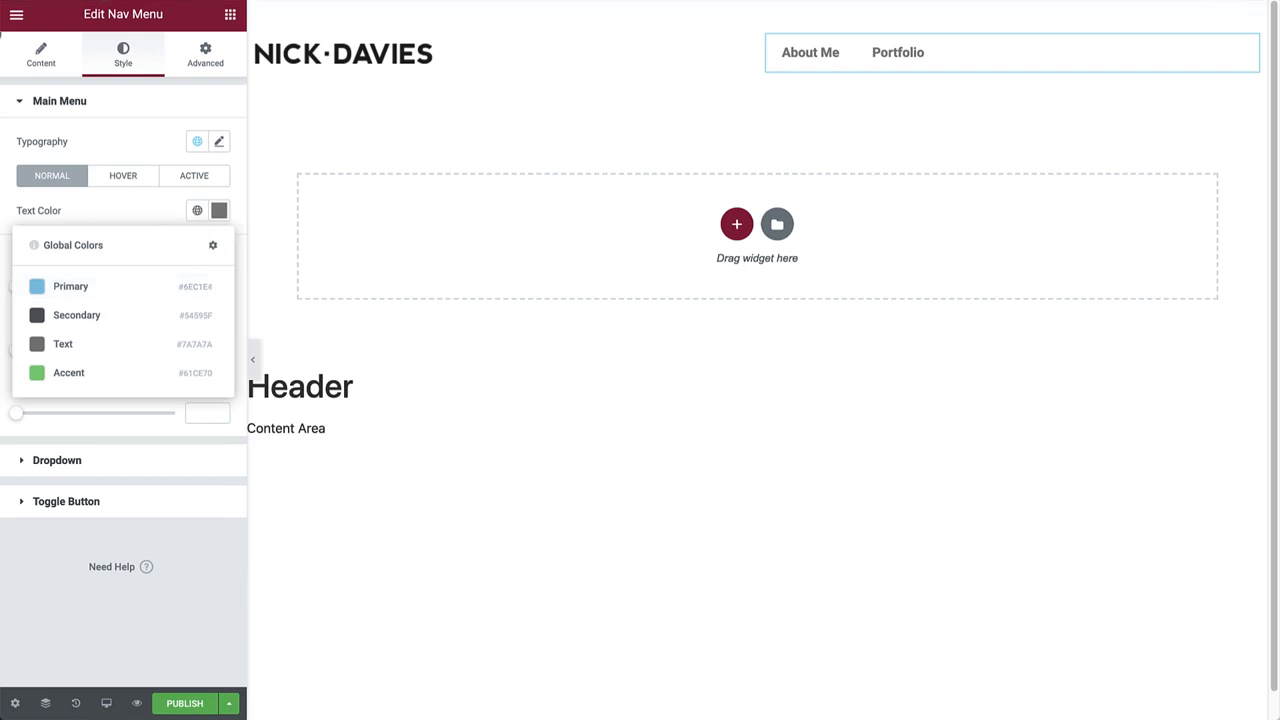
click(16, 14)
click(102, 92)
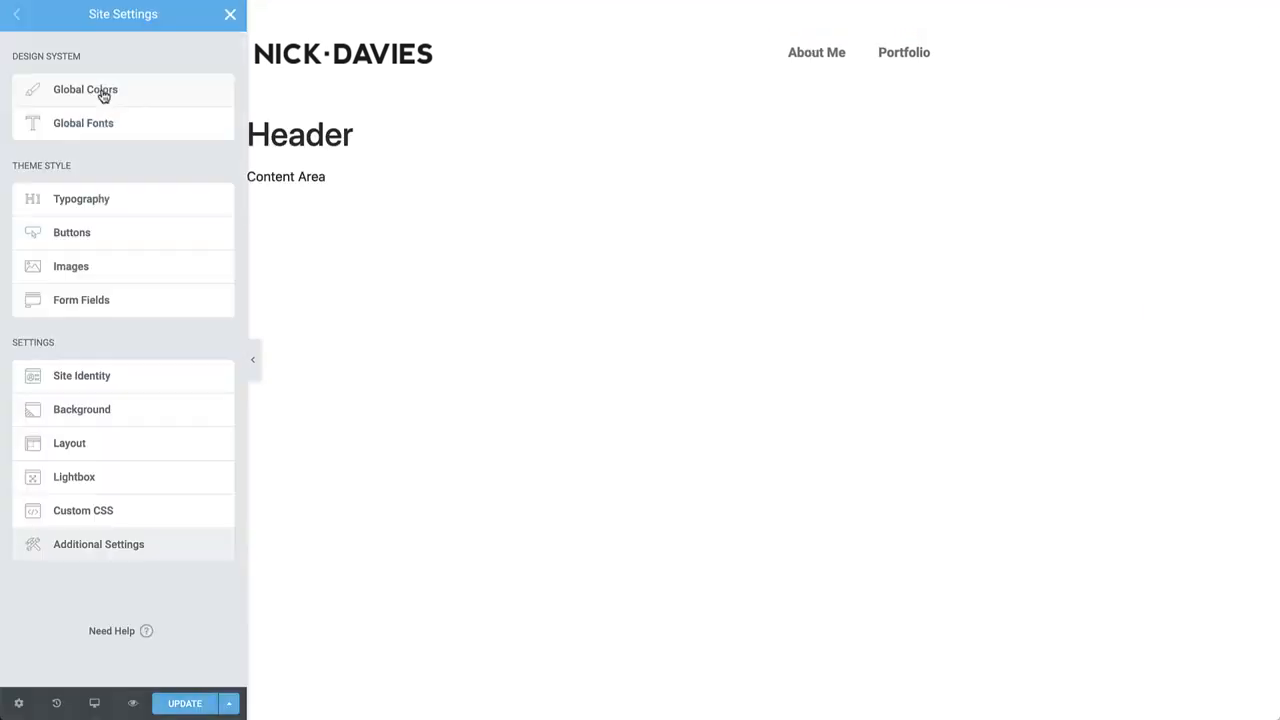
Set the Secondary Headline global font to Lato, size 60, weight 600, letter spacing 1.
click(104, 122)
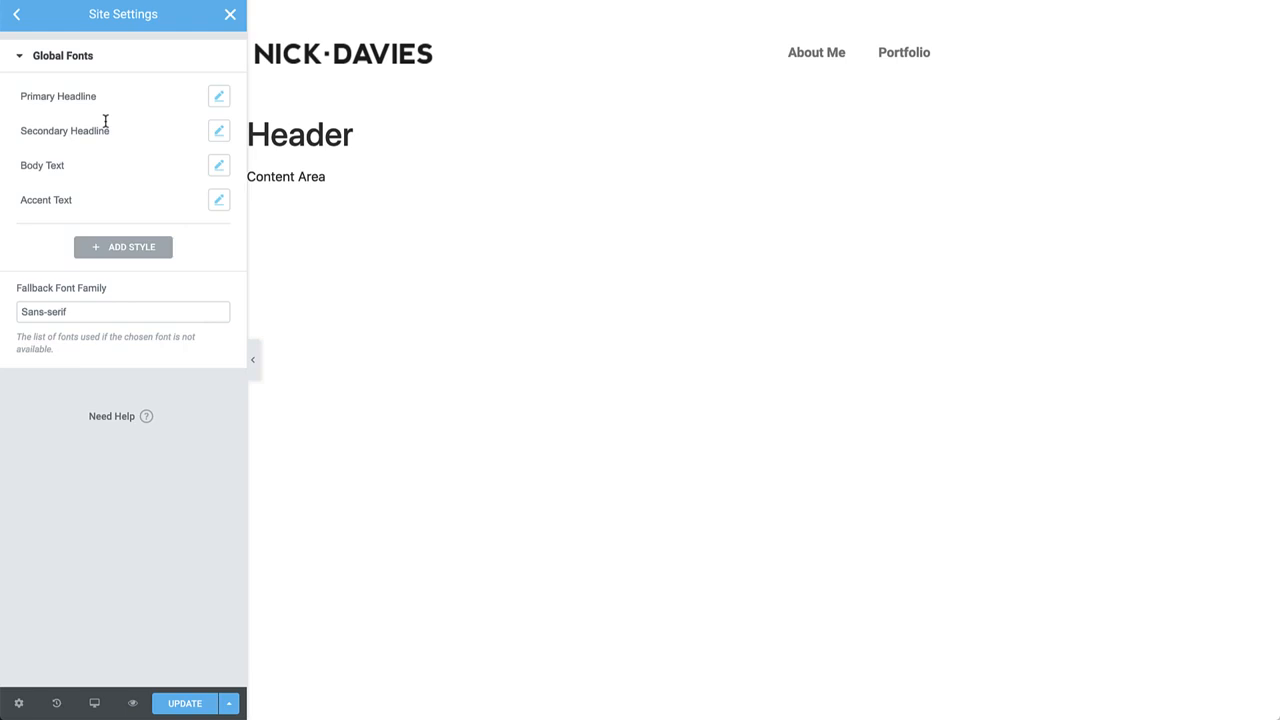
click(217, 132)
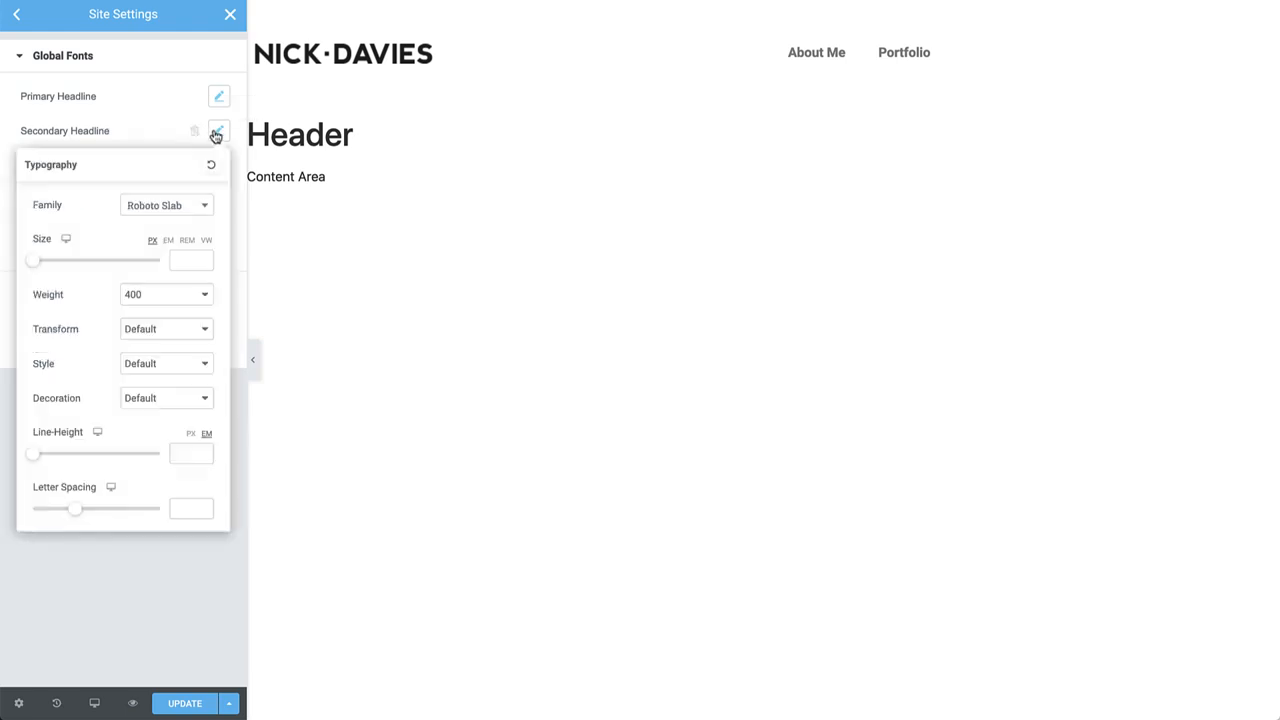
click(172, 206)
text(lato)
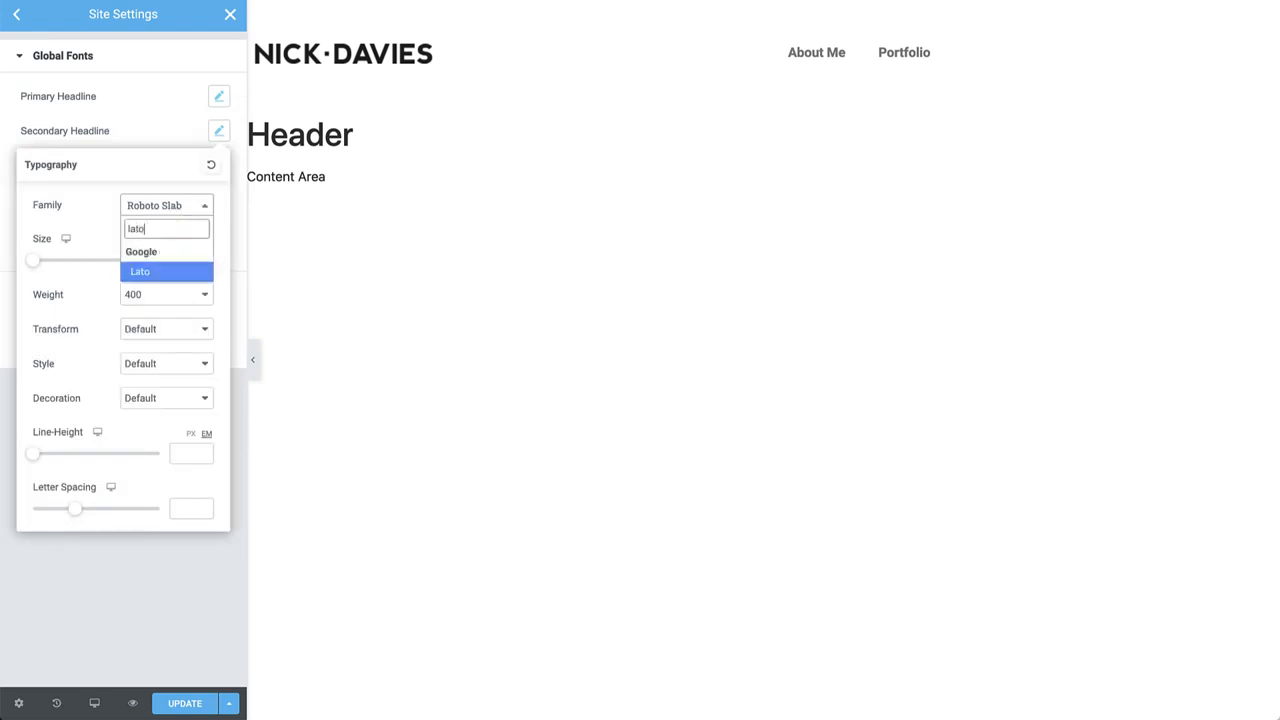
click(172, 276)
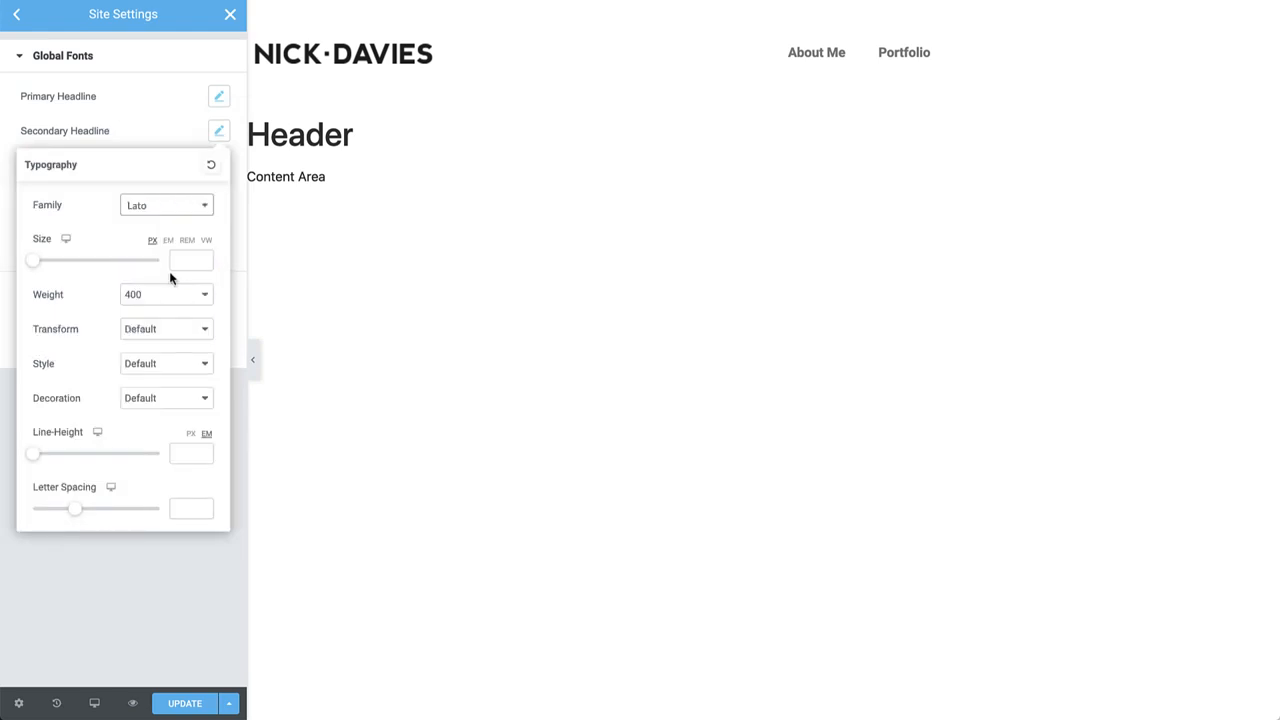
click(178, 262)
text(60)
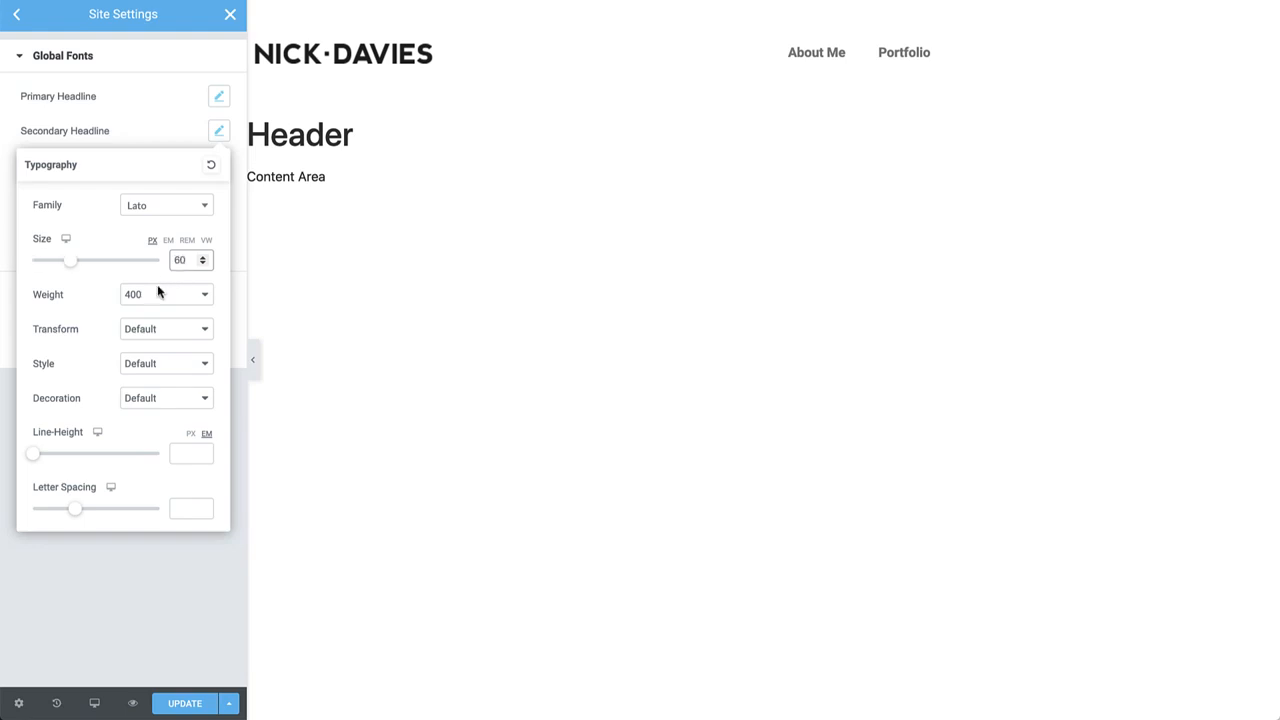
click(157, 294)
click(147, 321)
click(189, 508)
text(1)
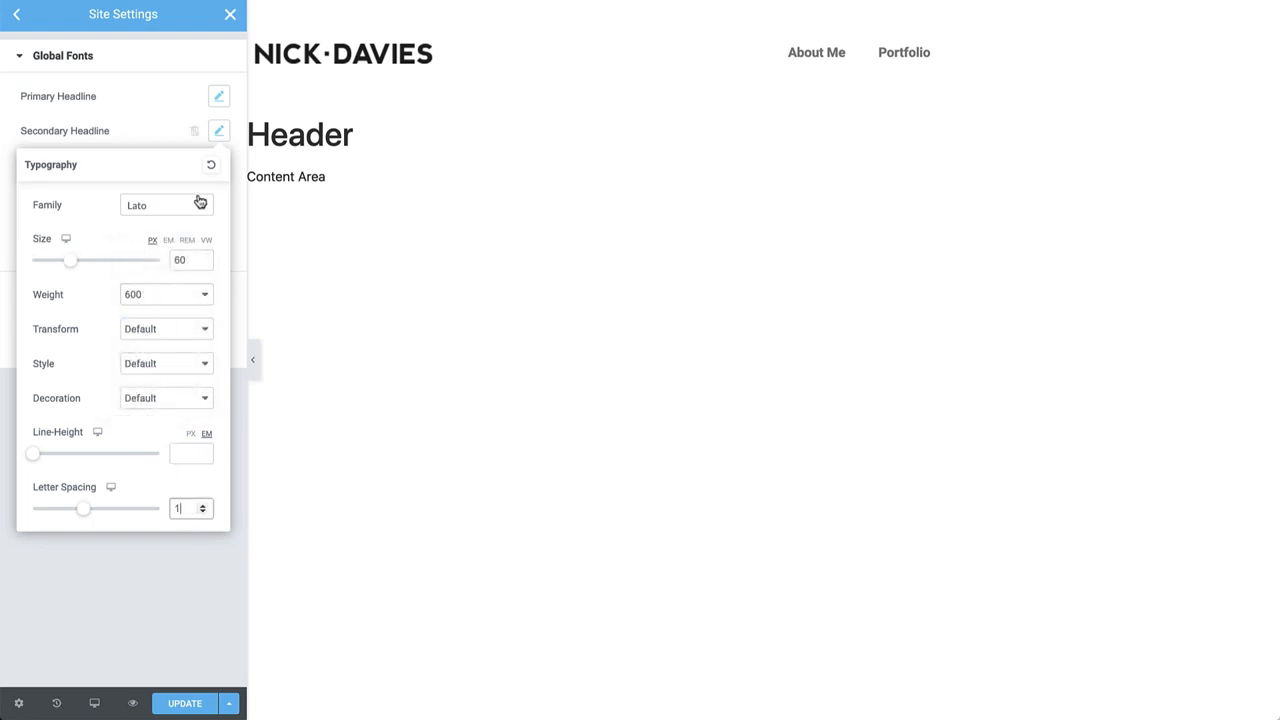
click(219, 129)
Give the Body Text global font size 18 and line height 35.
click(219, 165)
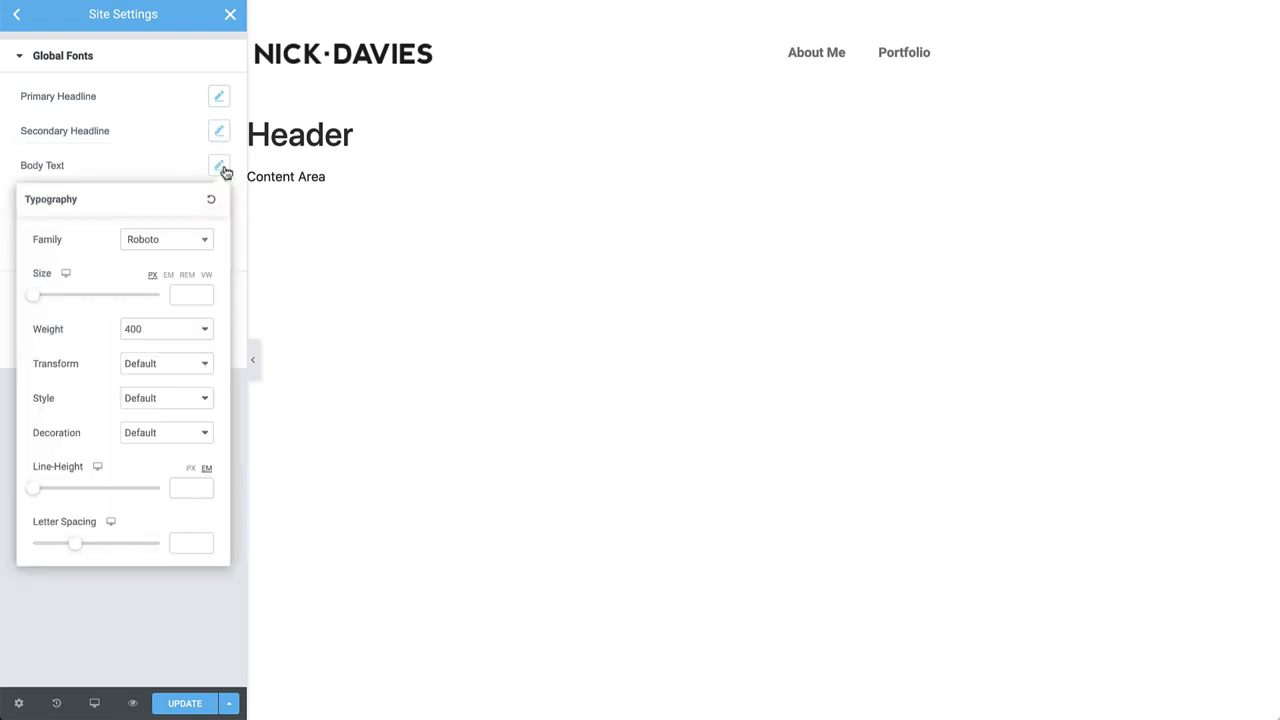
click(190, 294)
text(18)
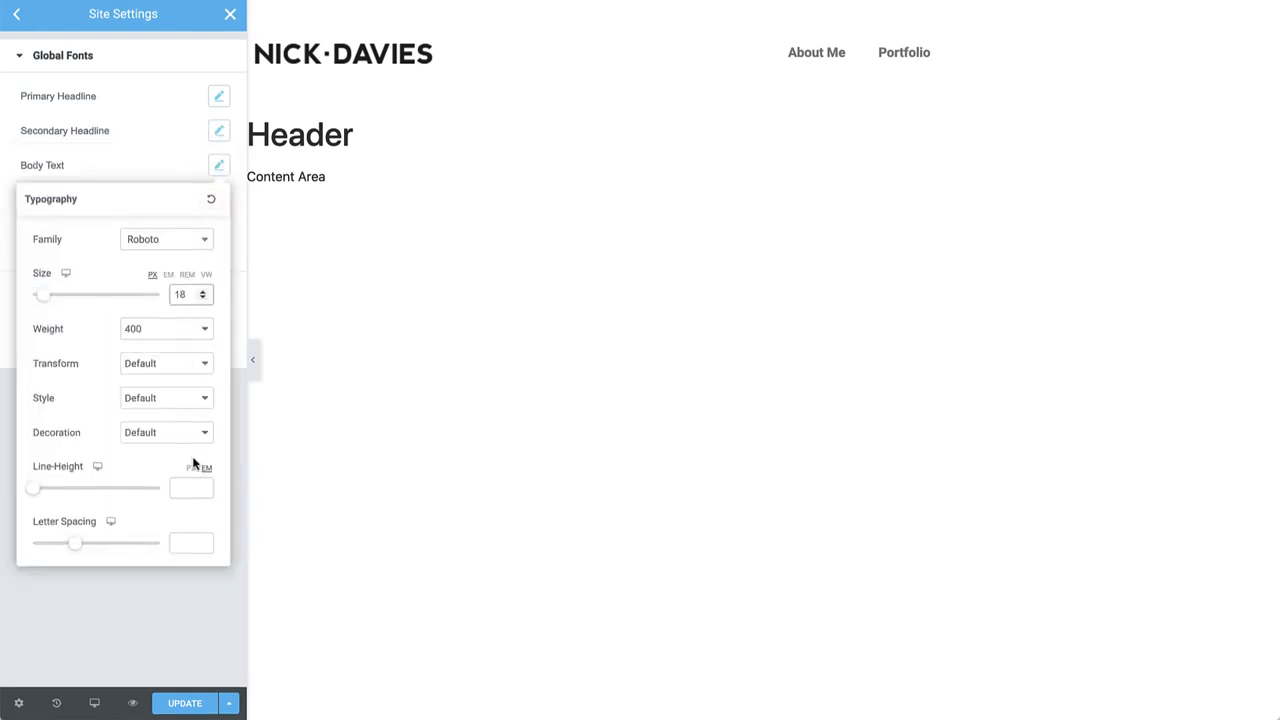
click(190, 487)
text(35)
click(214, 161)
Set Accent Text to Lato, size 14, weight 600, uppercase, letter spacing 1.
click(218, 199)
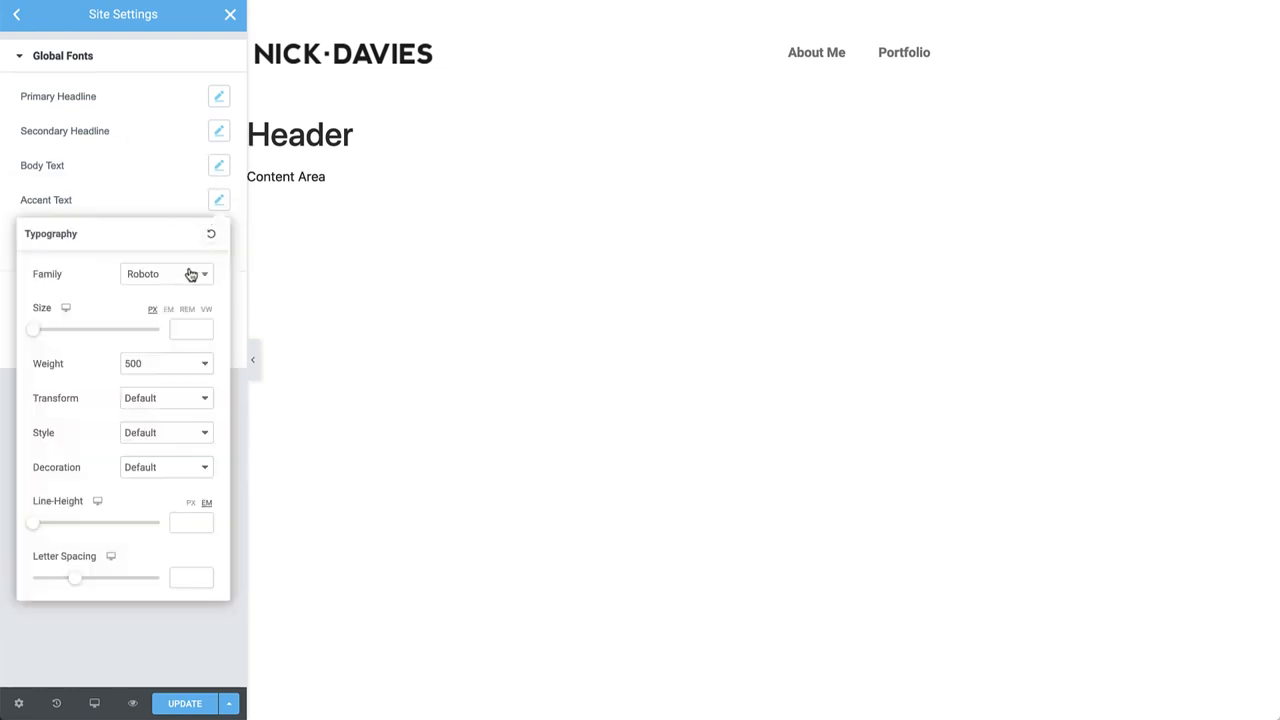
click(190, 274)
text(lato)
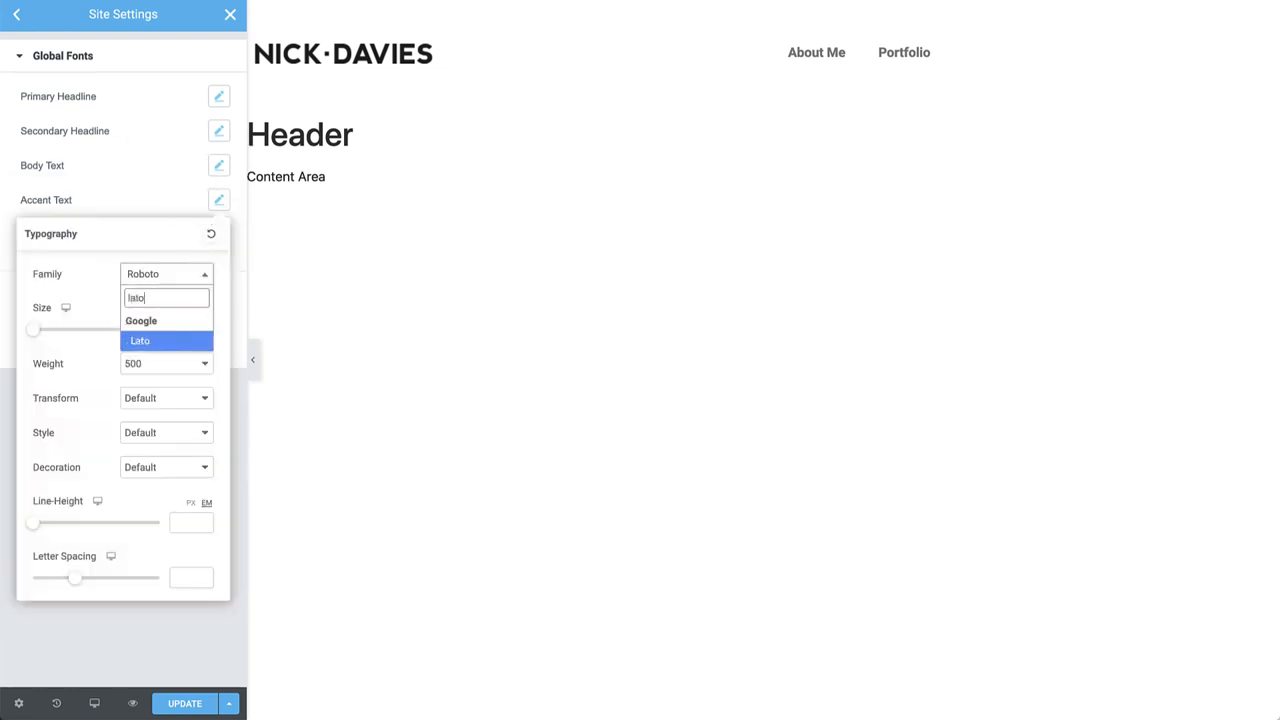
click(168, 338)
click(169, 332)
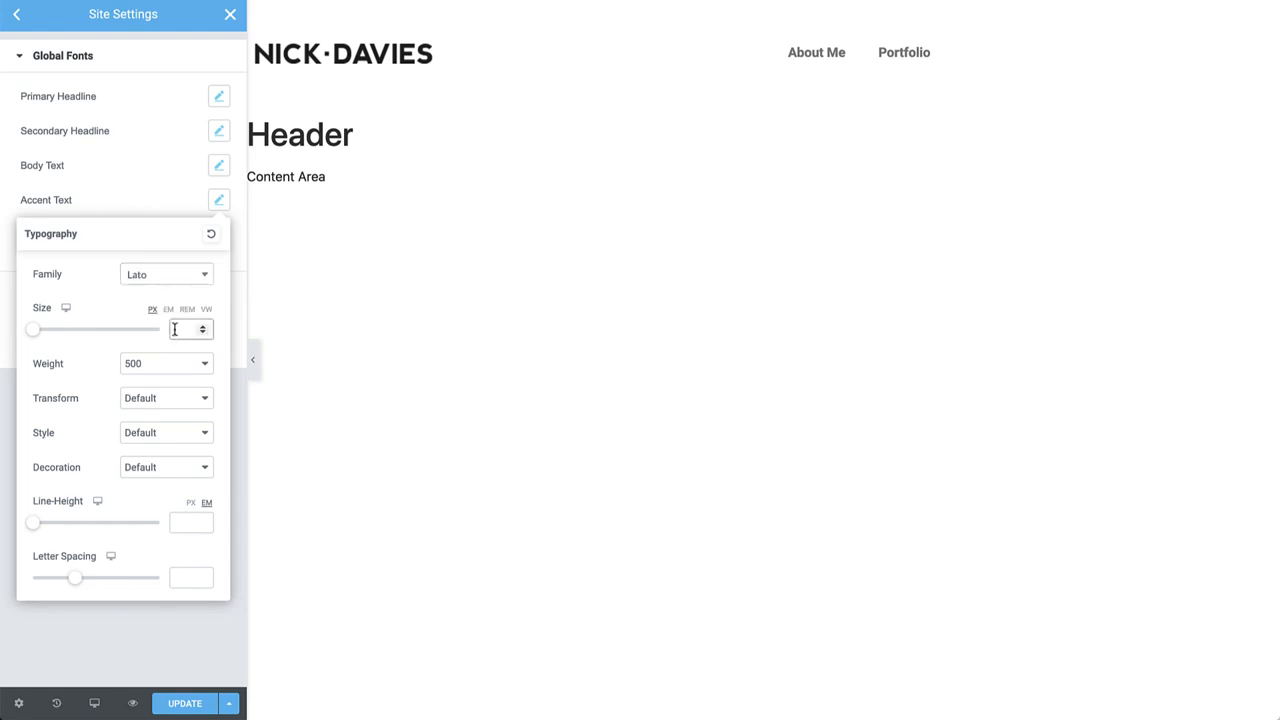
text(14)
click(168, 362)
click(165, 376)
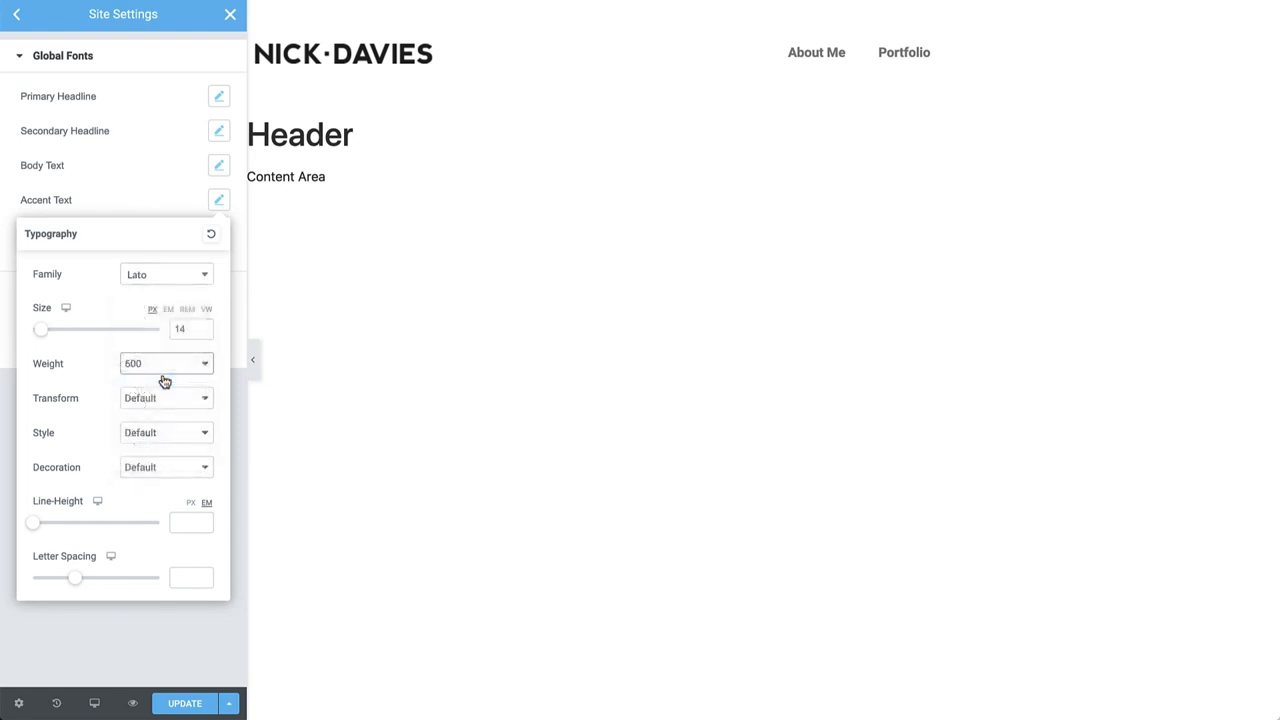
click(160, 392)
click(157, 410)
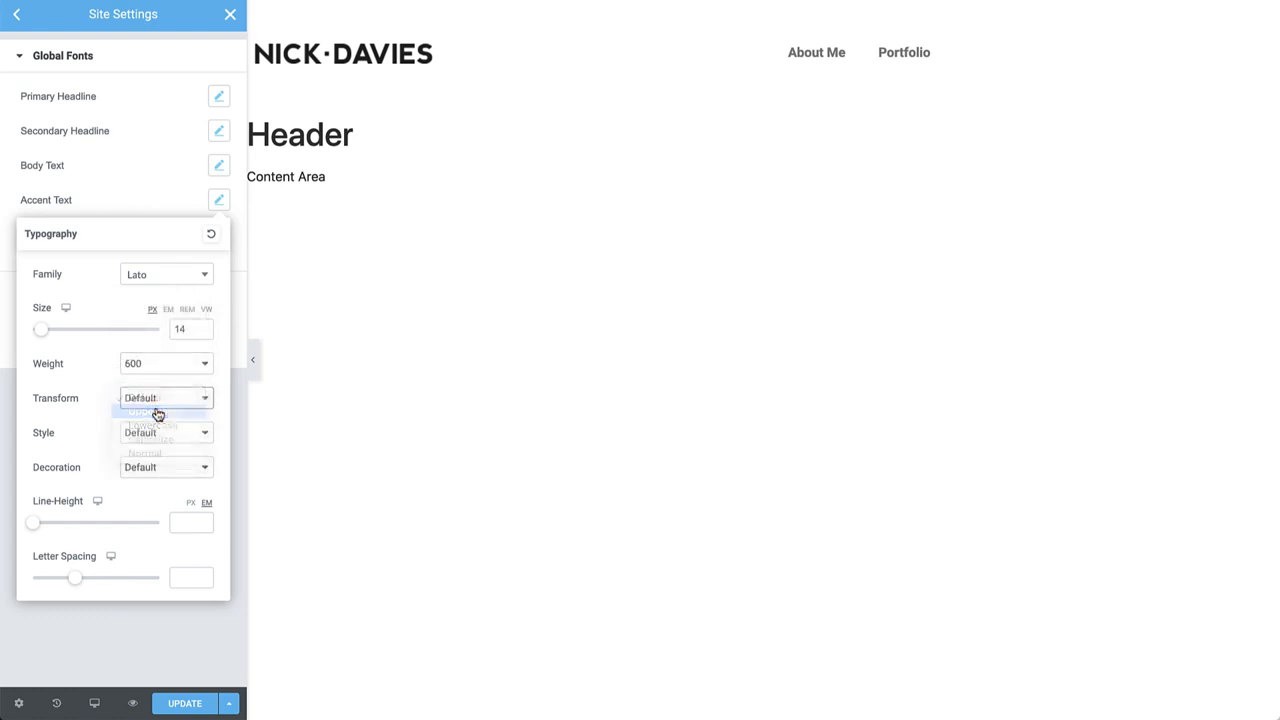
click(180, 577)
text(1)
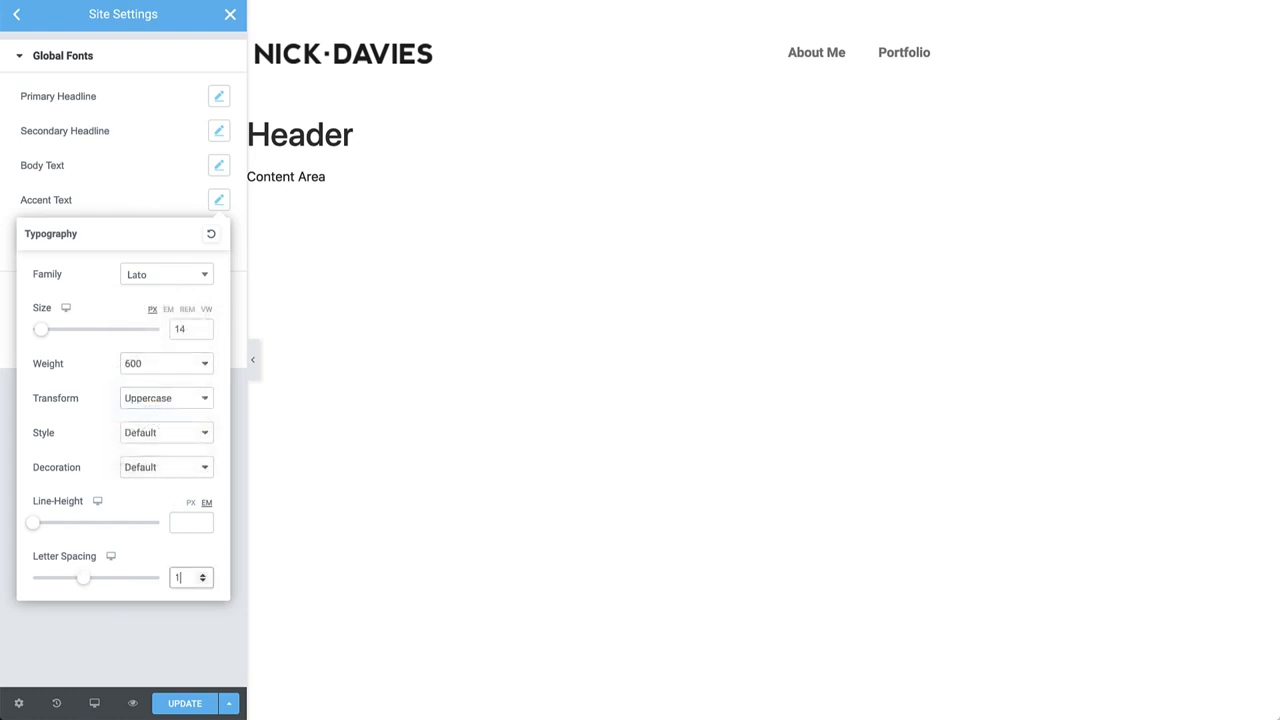
click(226, 201)
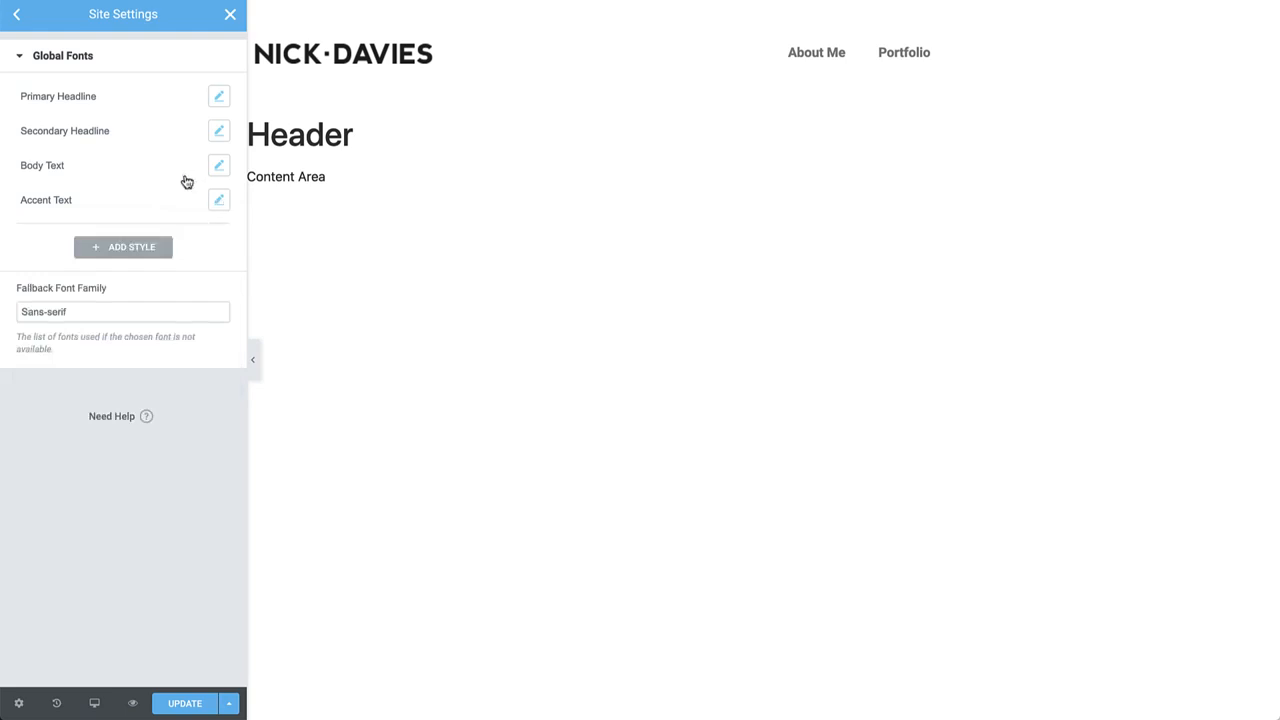
click(24, 16)
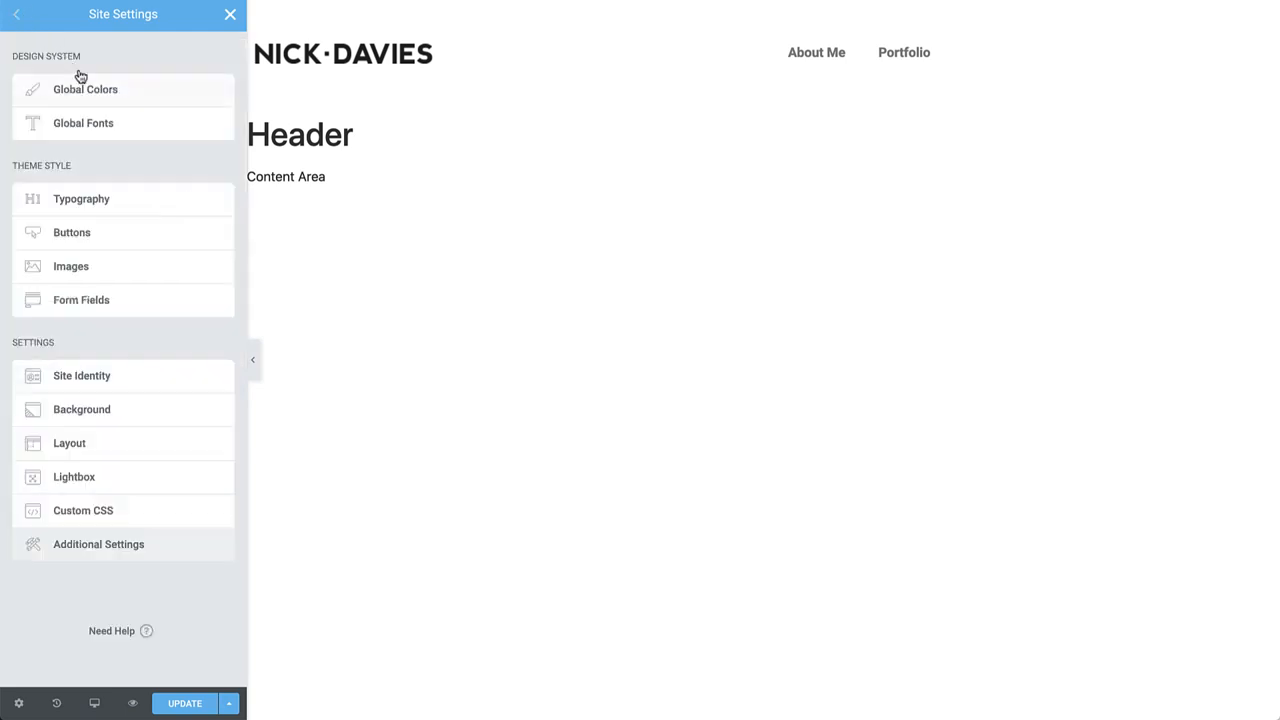
Set global colours Primary #1E1E1E, Secondary #FFFFFF, Accent #CE6161, and update the site settings.
click(114, 90)
click(219, 98)
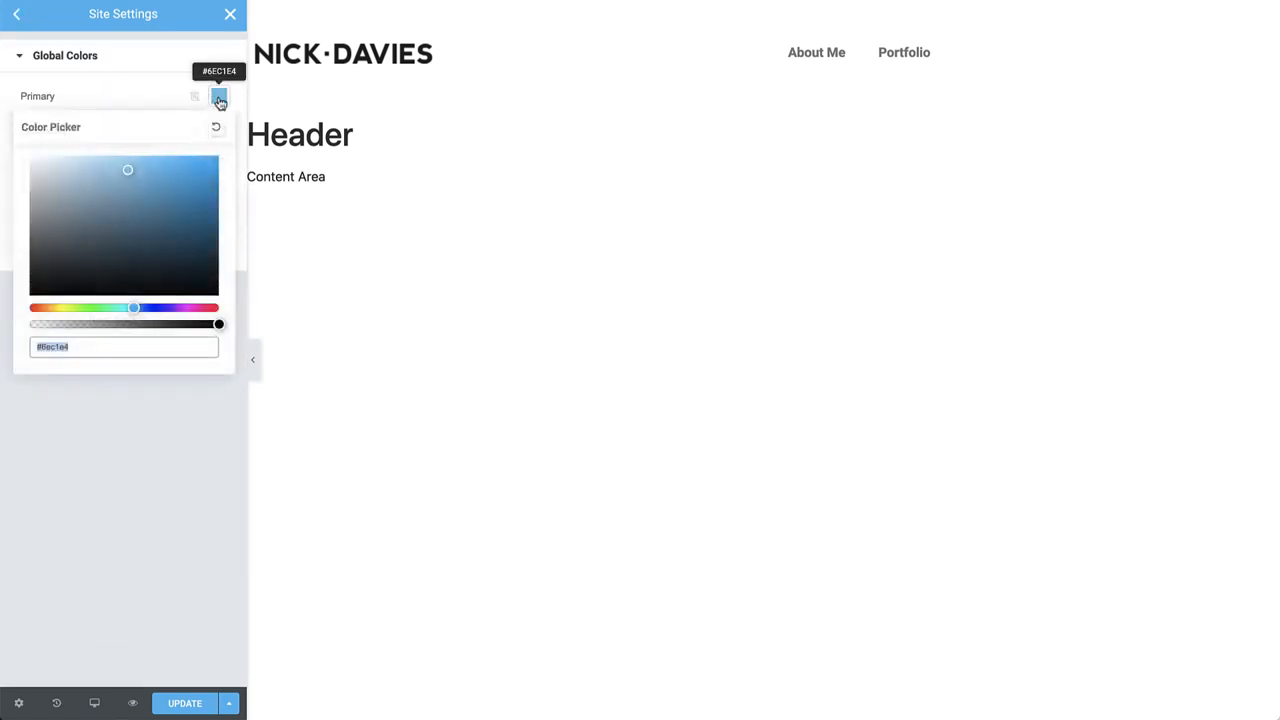
text(#1e1e1e)
click(220, 101)
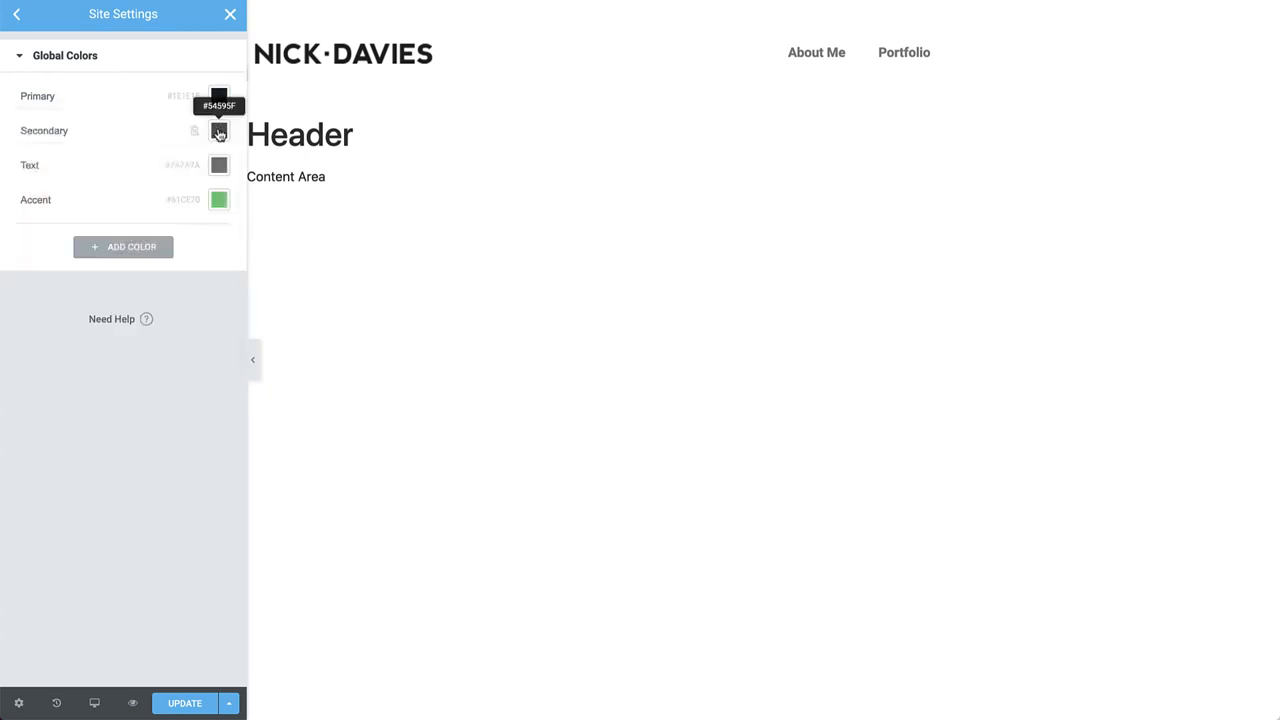
click(219, 134)
text(#ffffff)
click(219, 132)
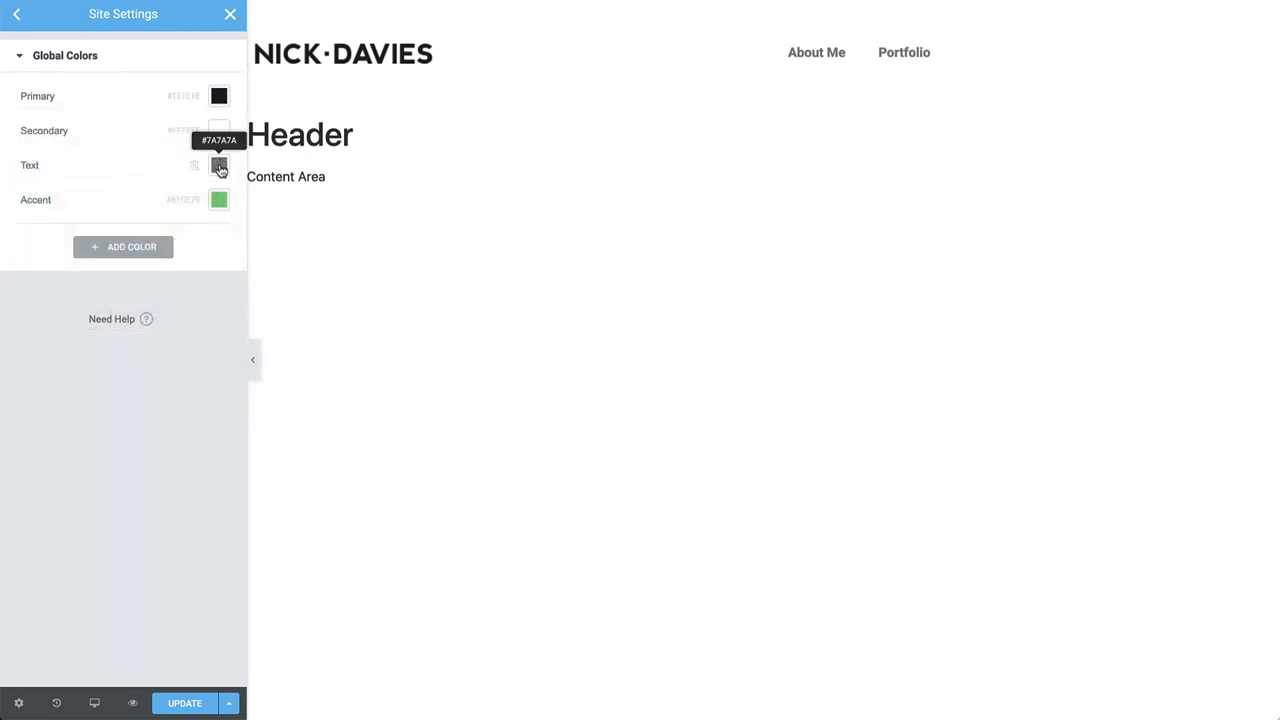
click(219, 200)
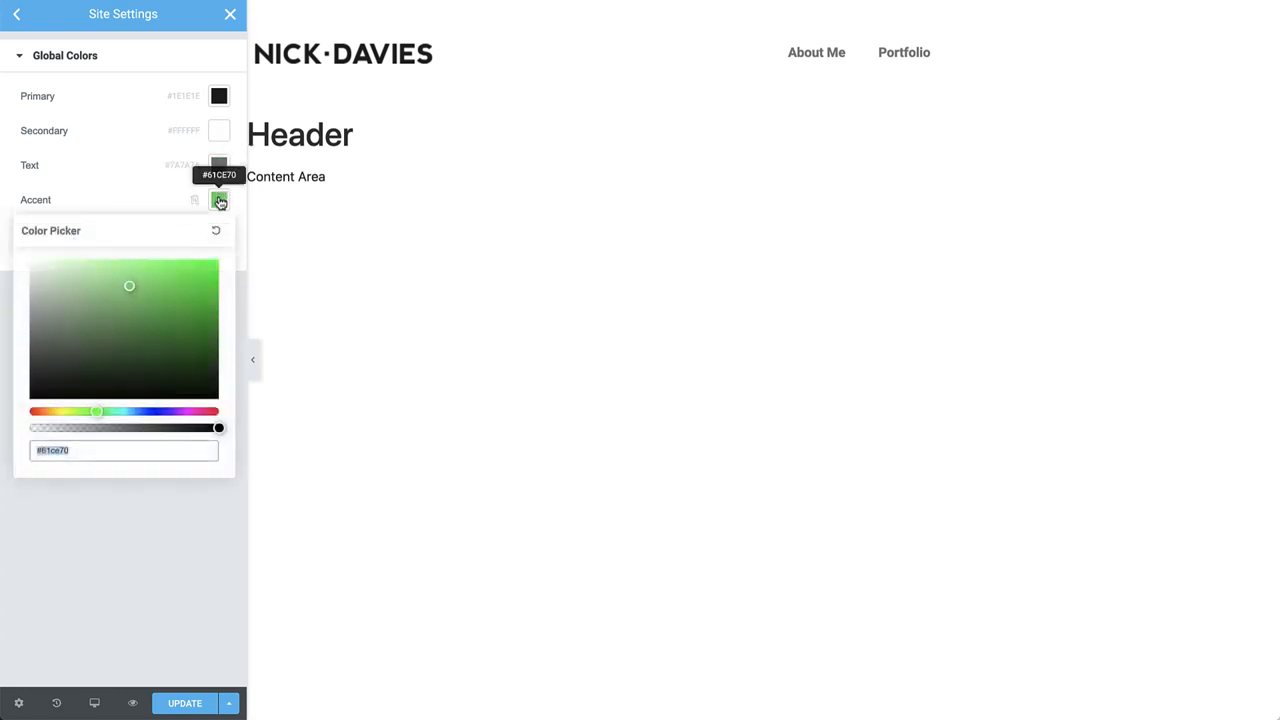
text(#ce6161)
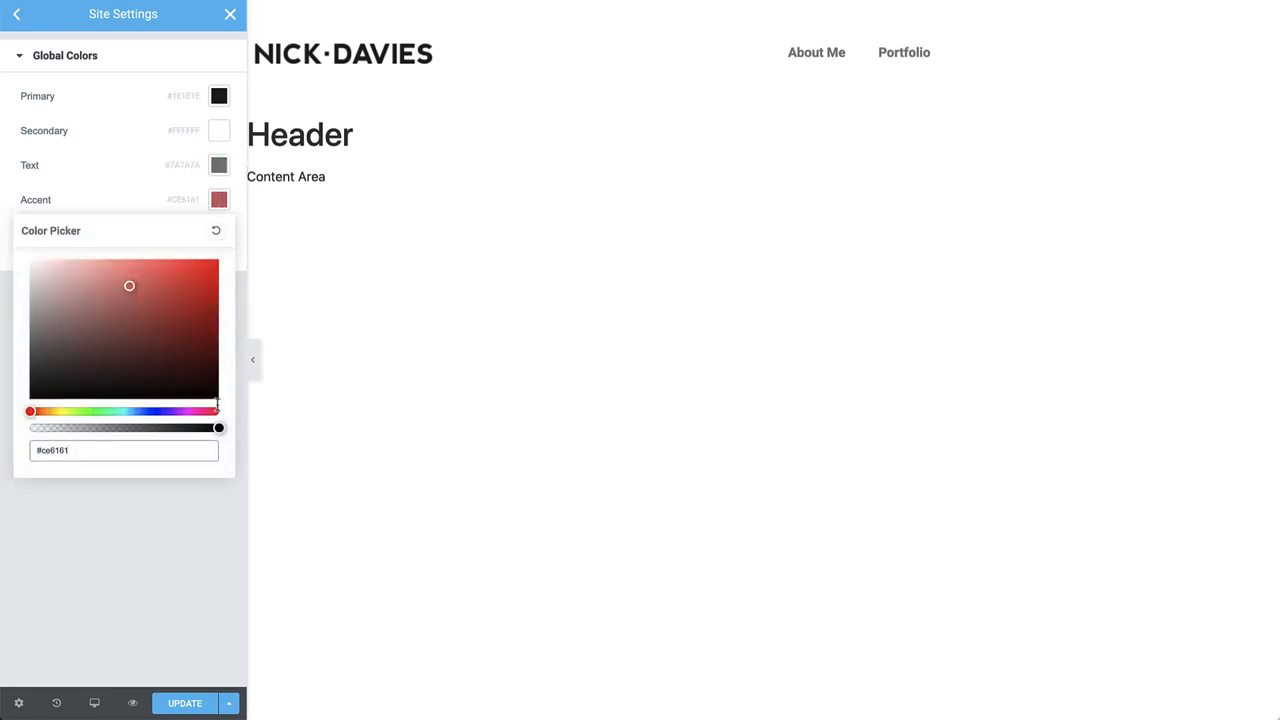
click(206, 704)
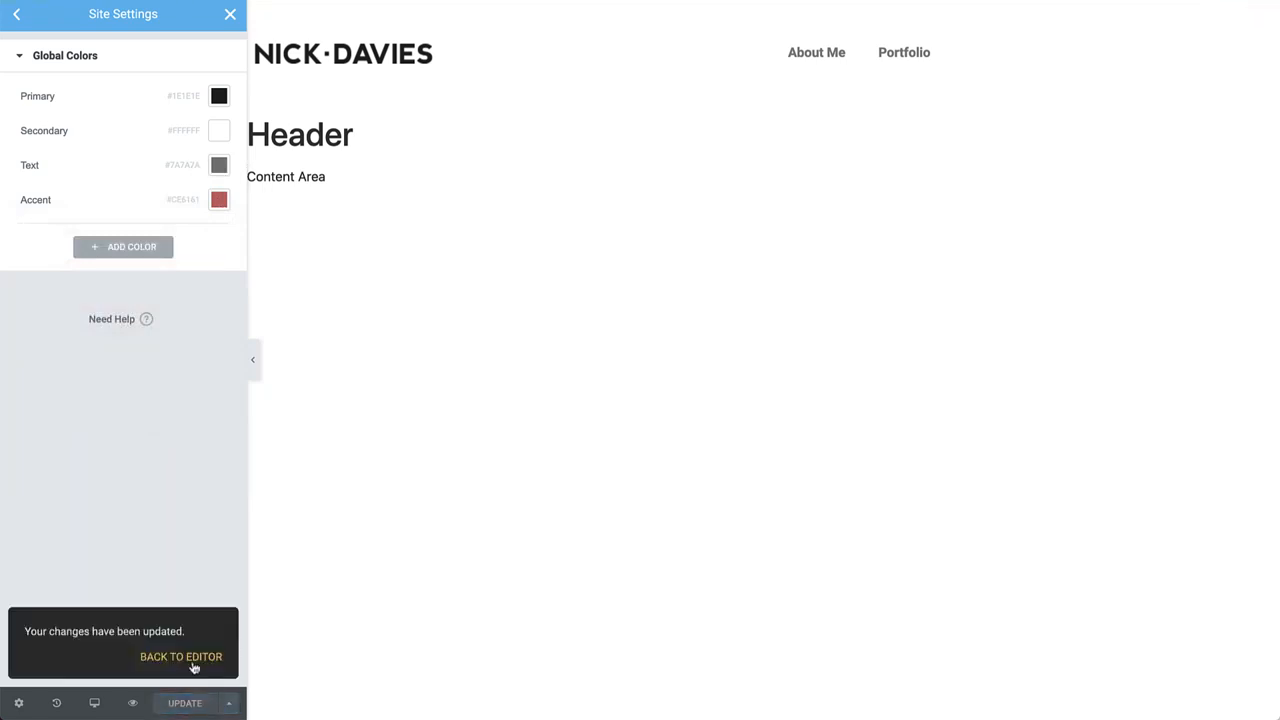
Give the header's nav menu the global Accent Text font and Primary text colour.
click(191, 660)
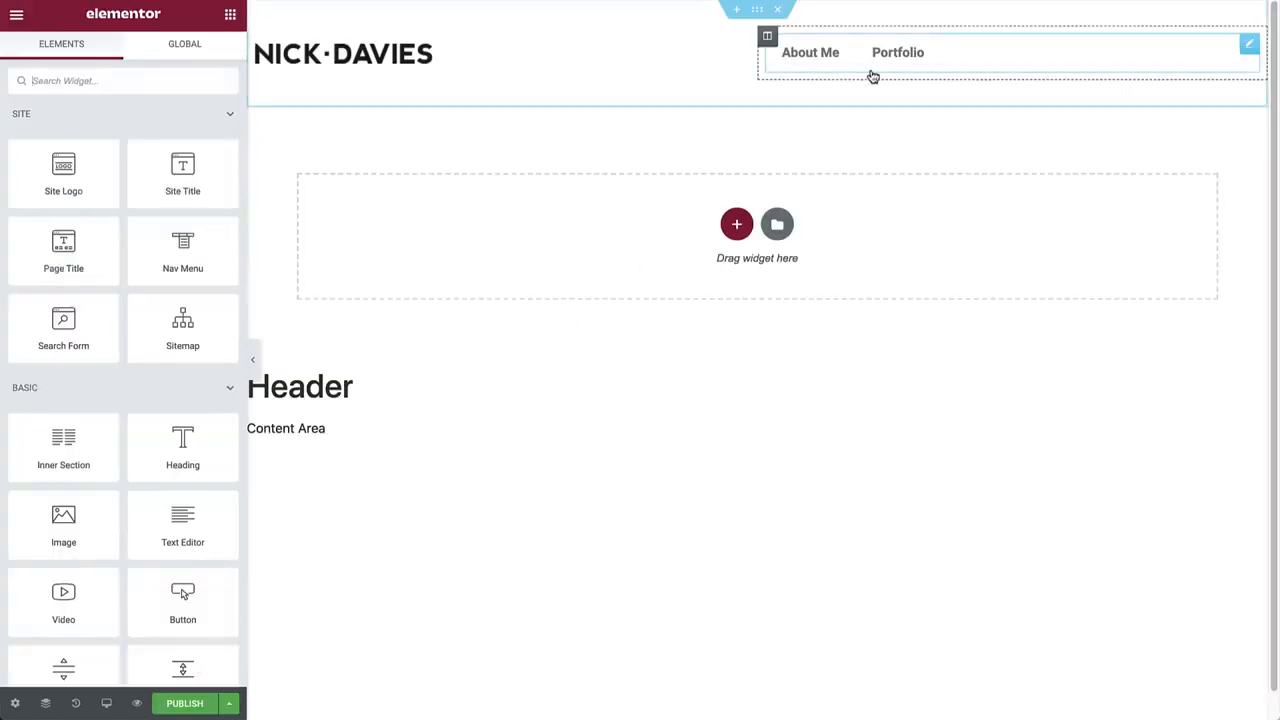
click(897, 52)
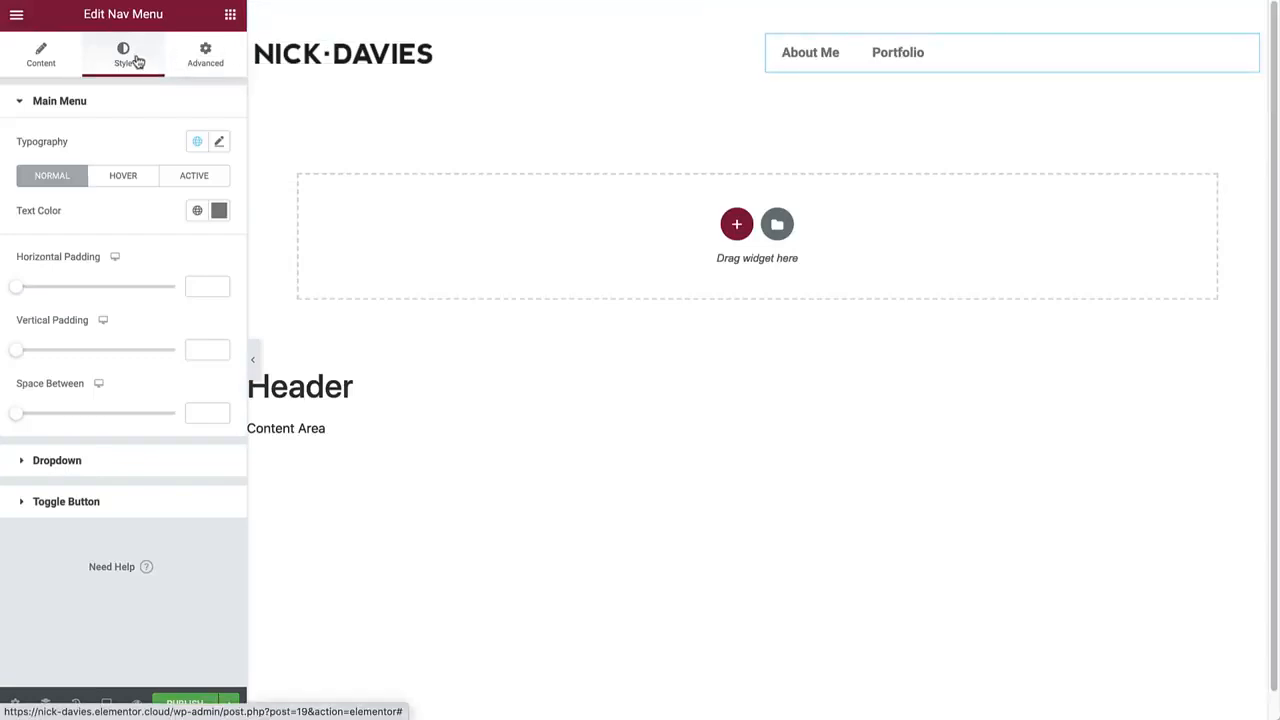
click(196, 142)
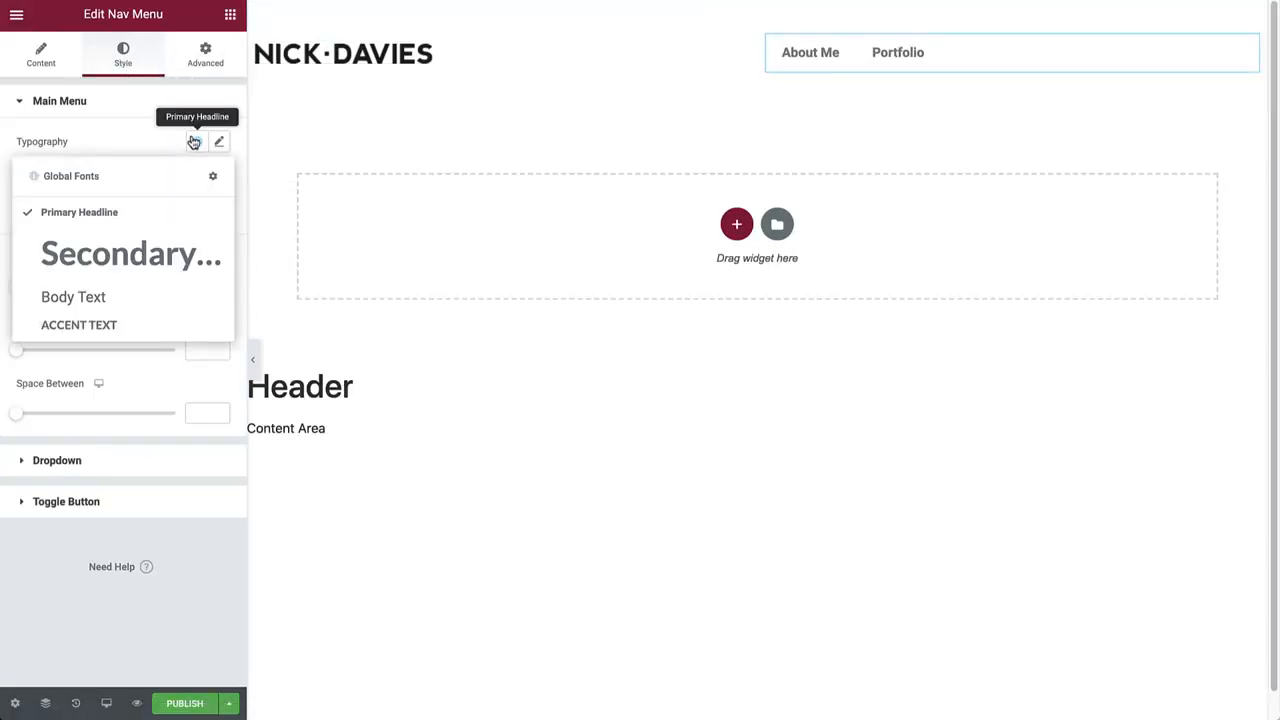
click(117, 326)
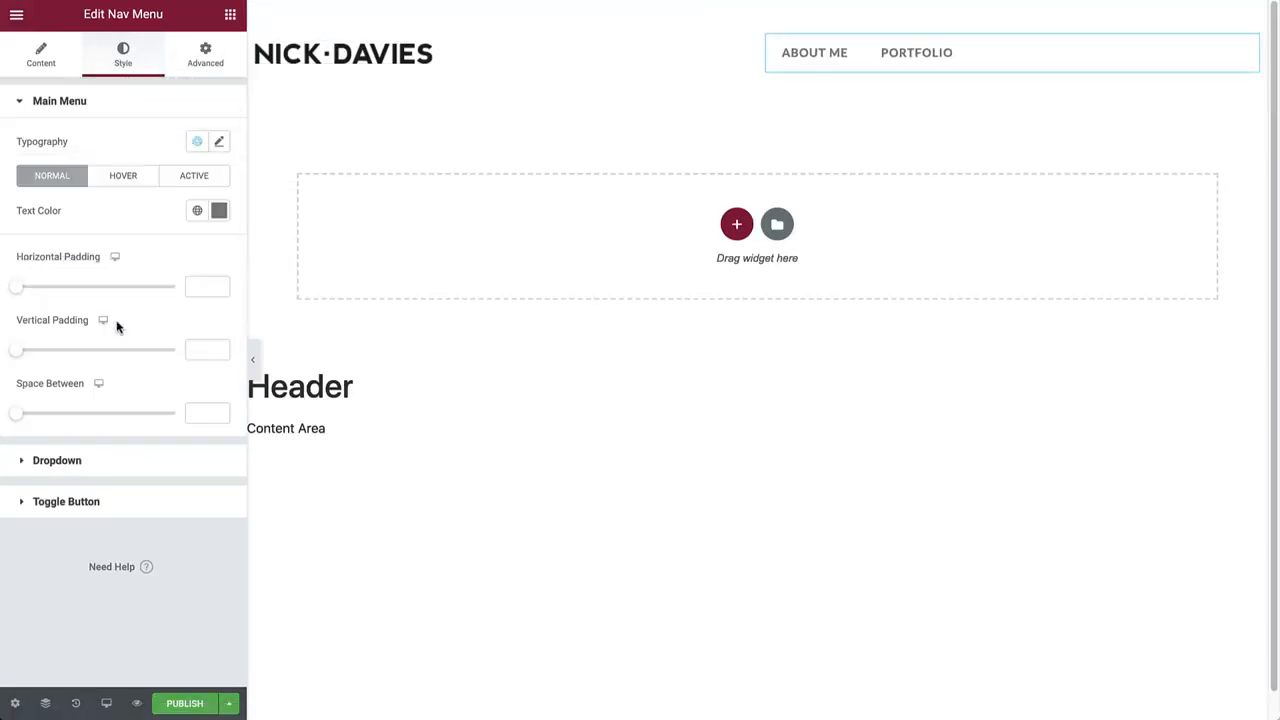
click(197, 210)
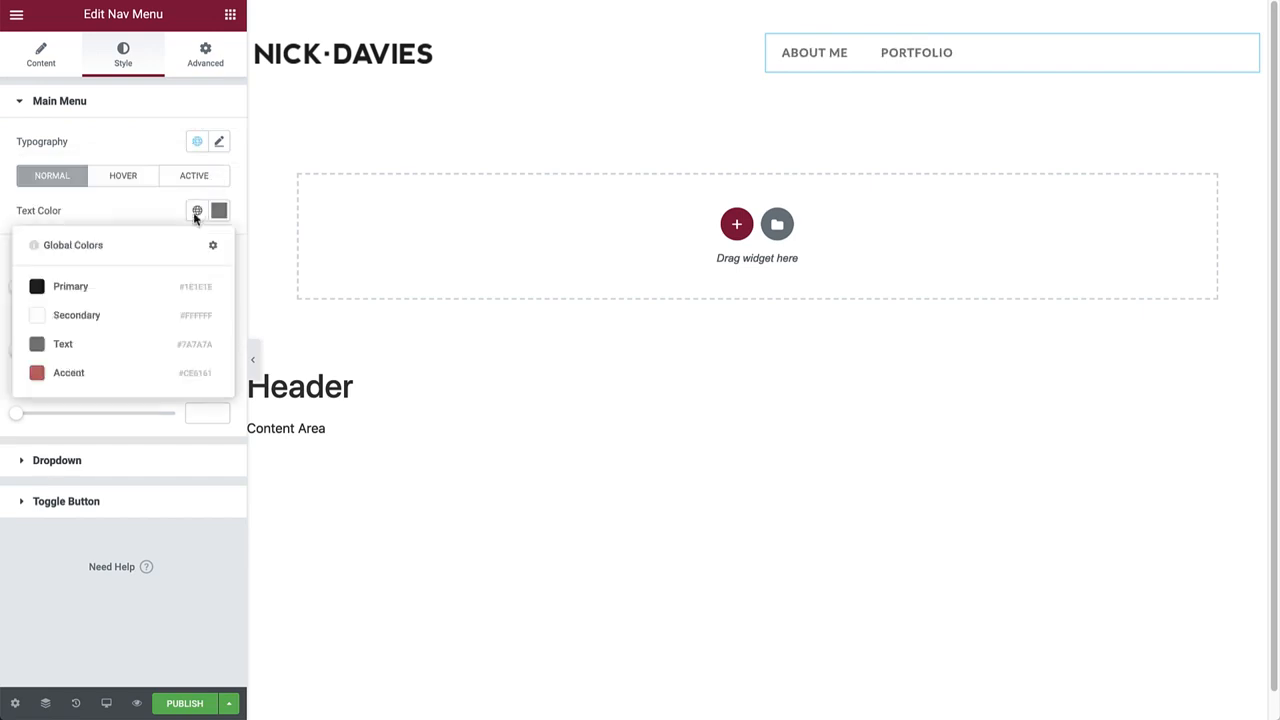
click(130, 282)
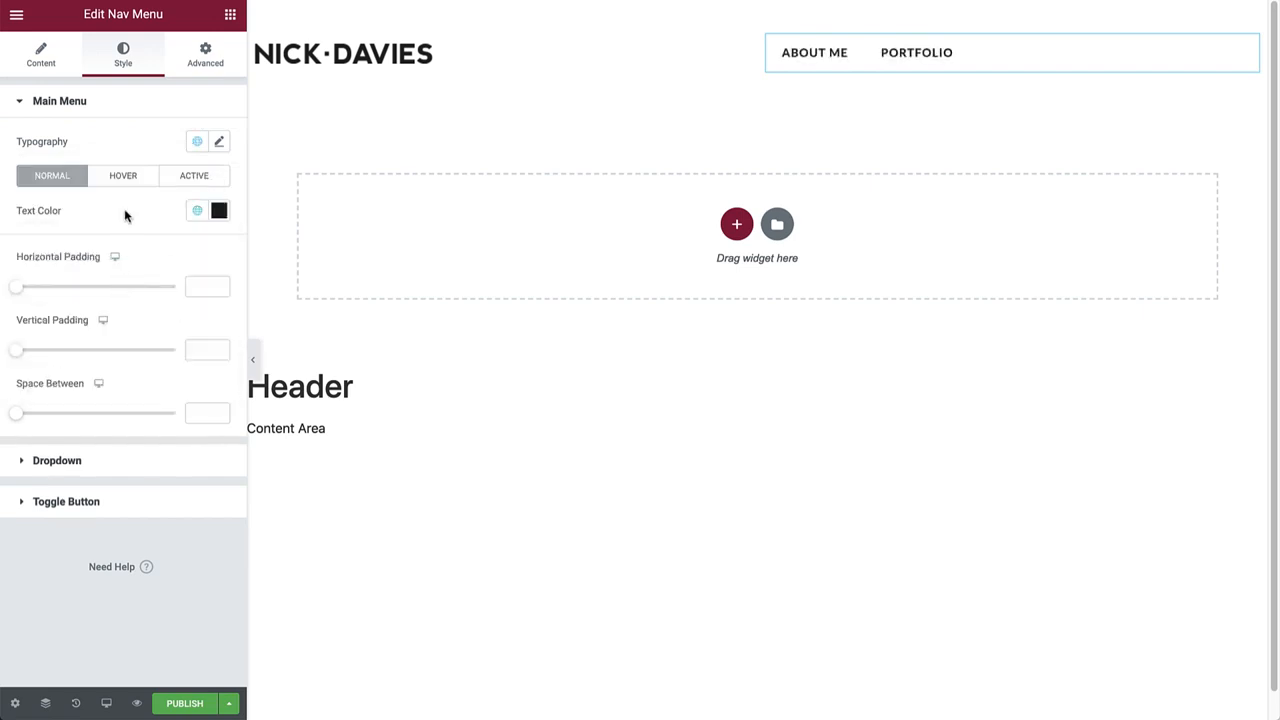
click(150, 177)
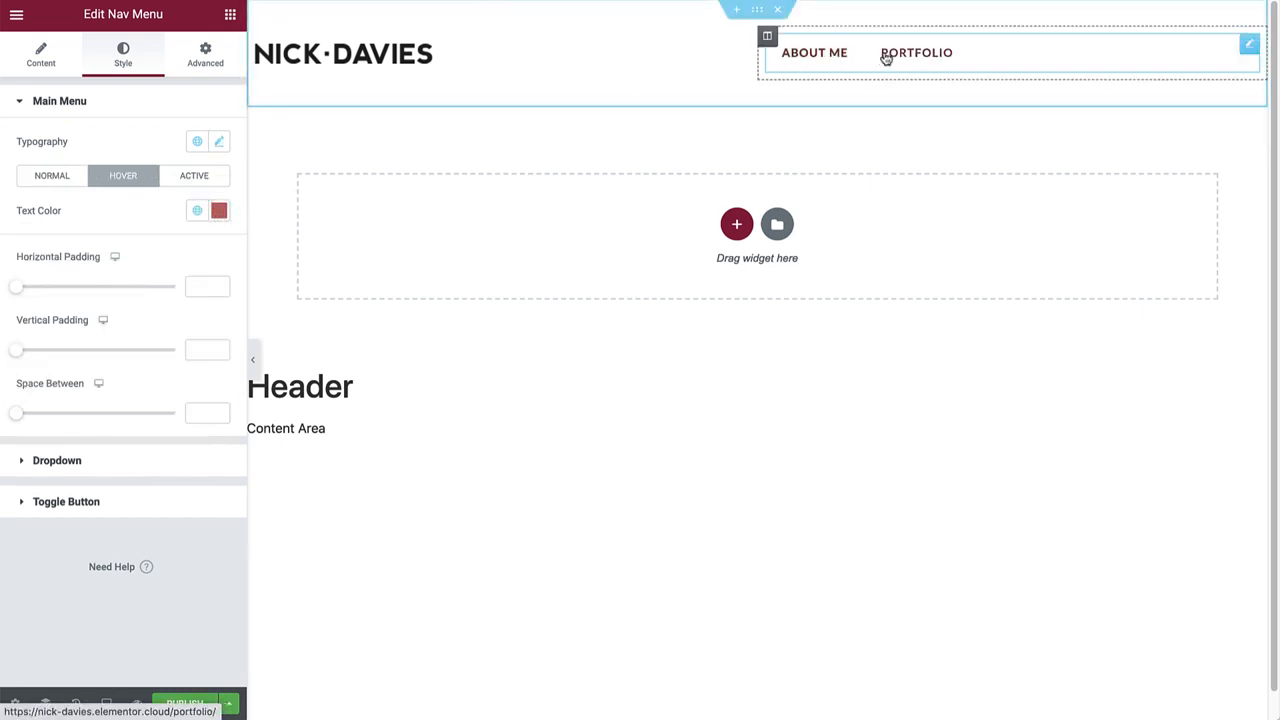
Make the active menu item Accent red and set 40 px horizontal padding.
click(213, 185)
click(197, 210)
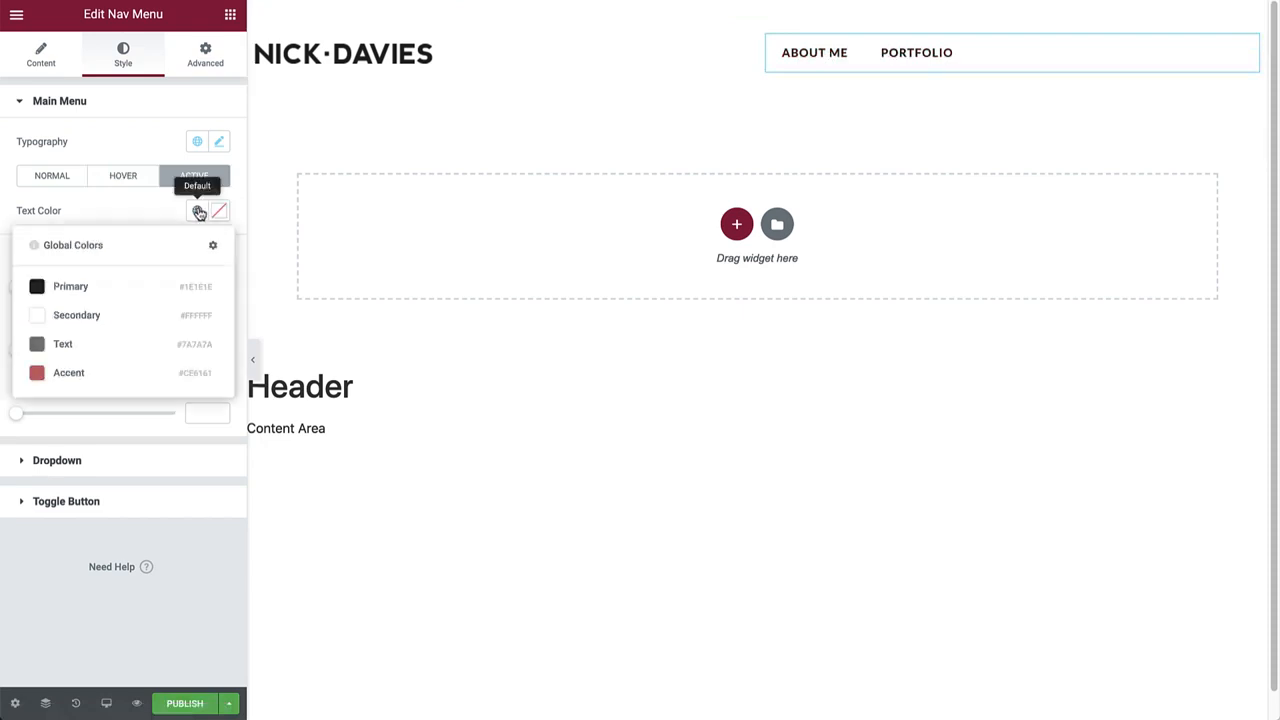
click(90, 374)
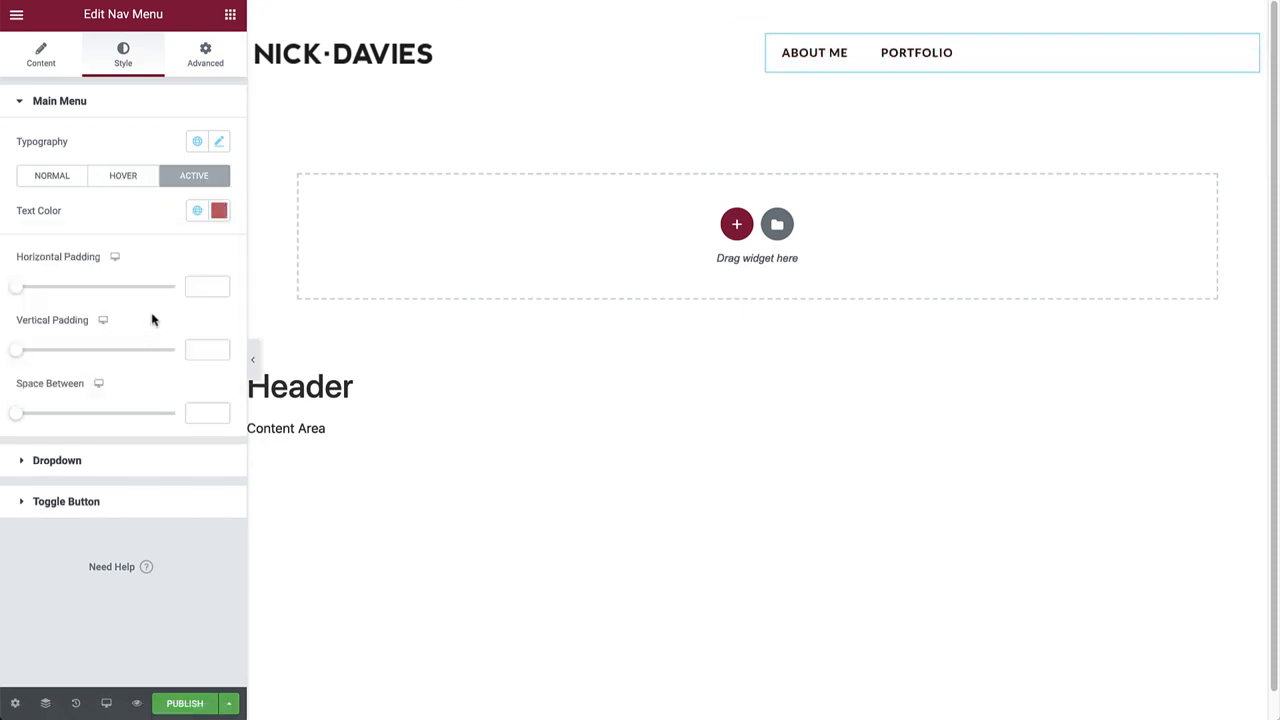
click(210, 288)
text(40)
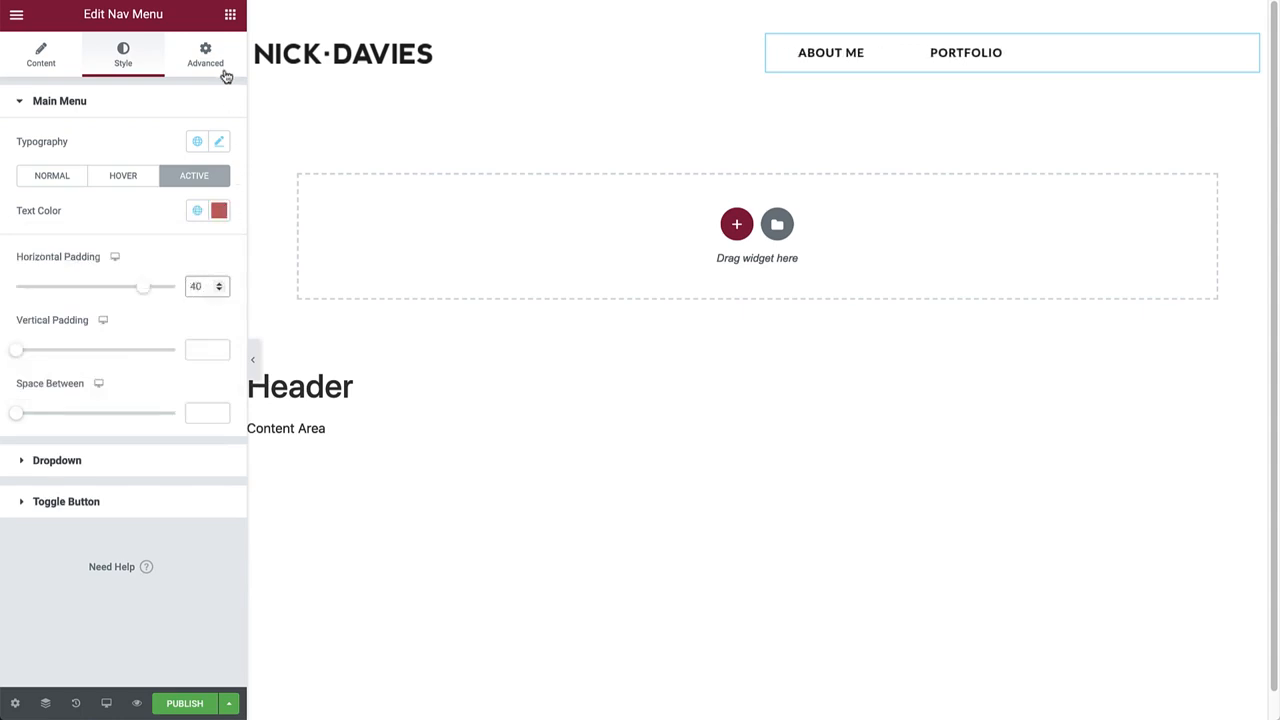
click(228, 22)
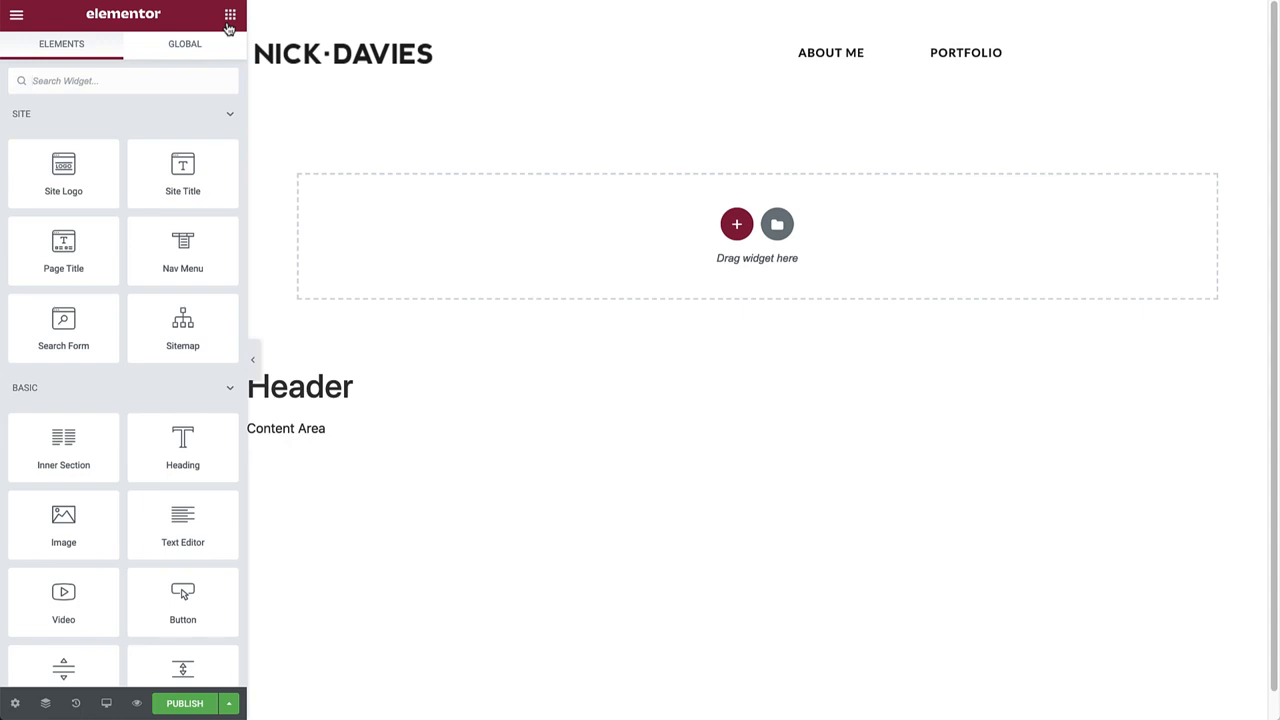
Drag a Button widget into the header beside the menu and relabel it 'Contact'.
click(130, 80)
text(butt)
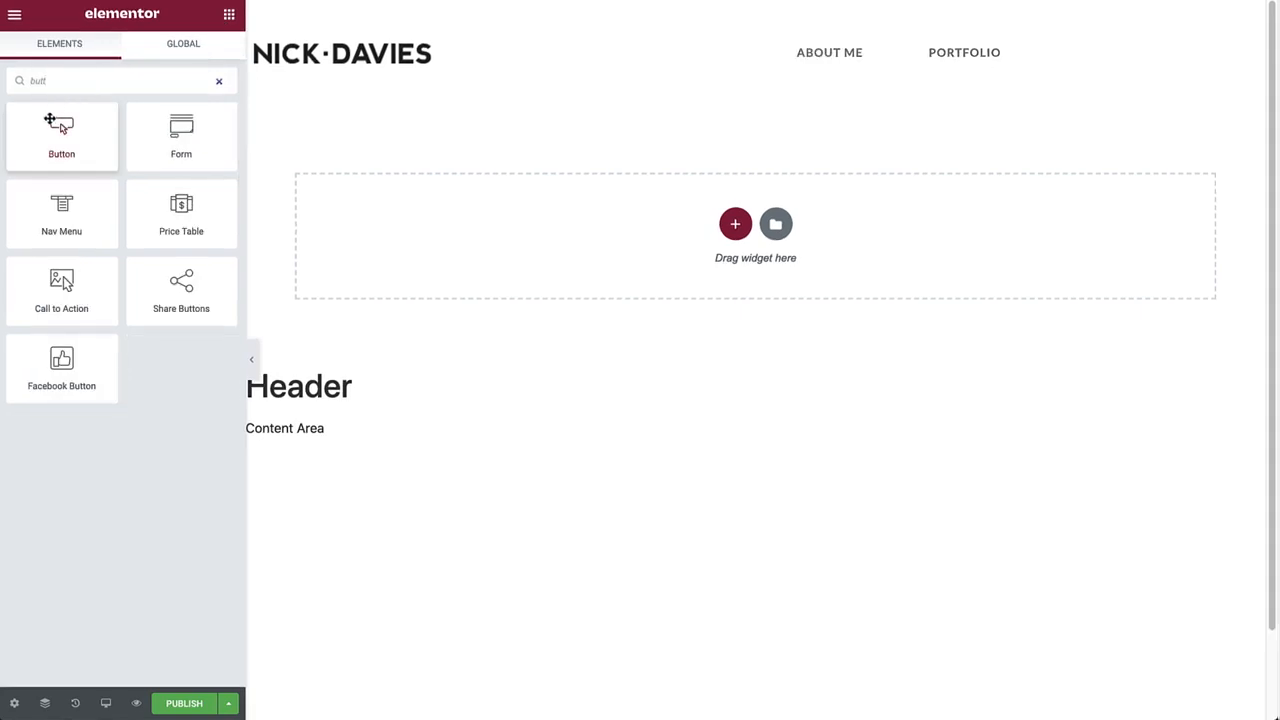
drag(60, 125, 903, 77)
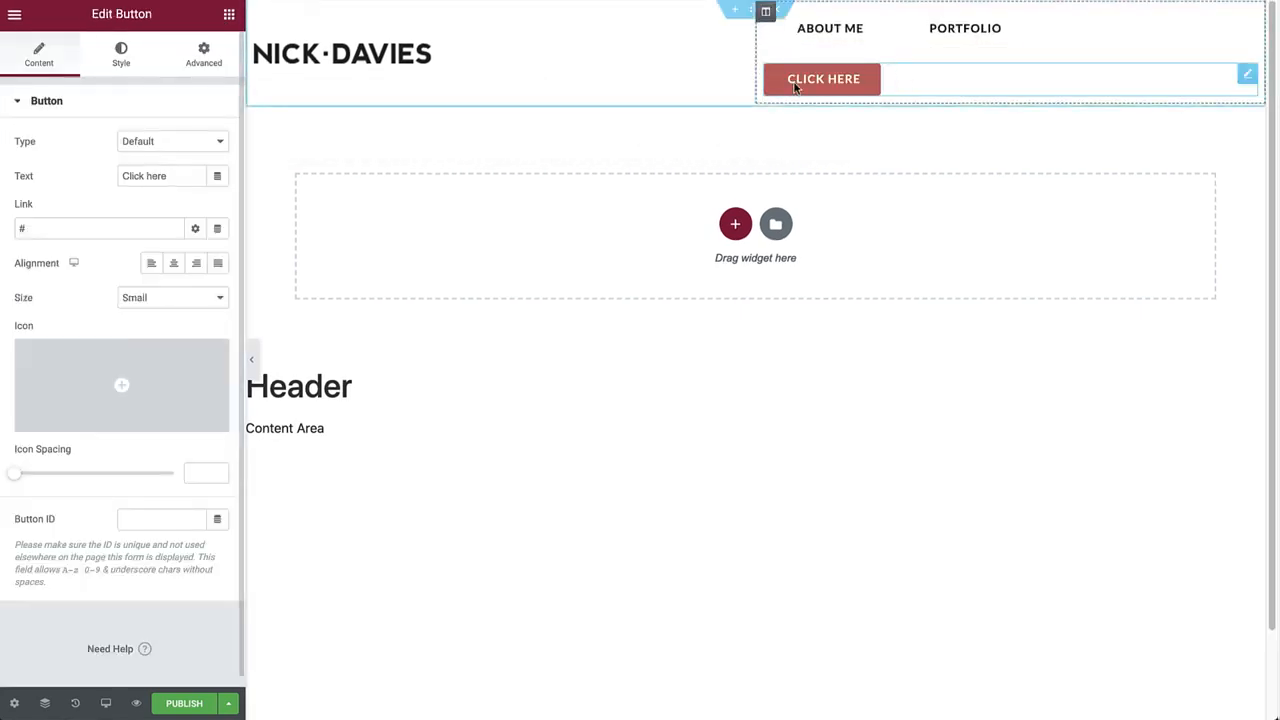
triple_click(158, 176)
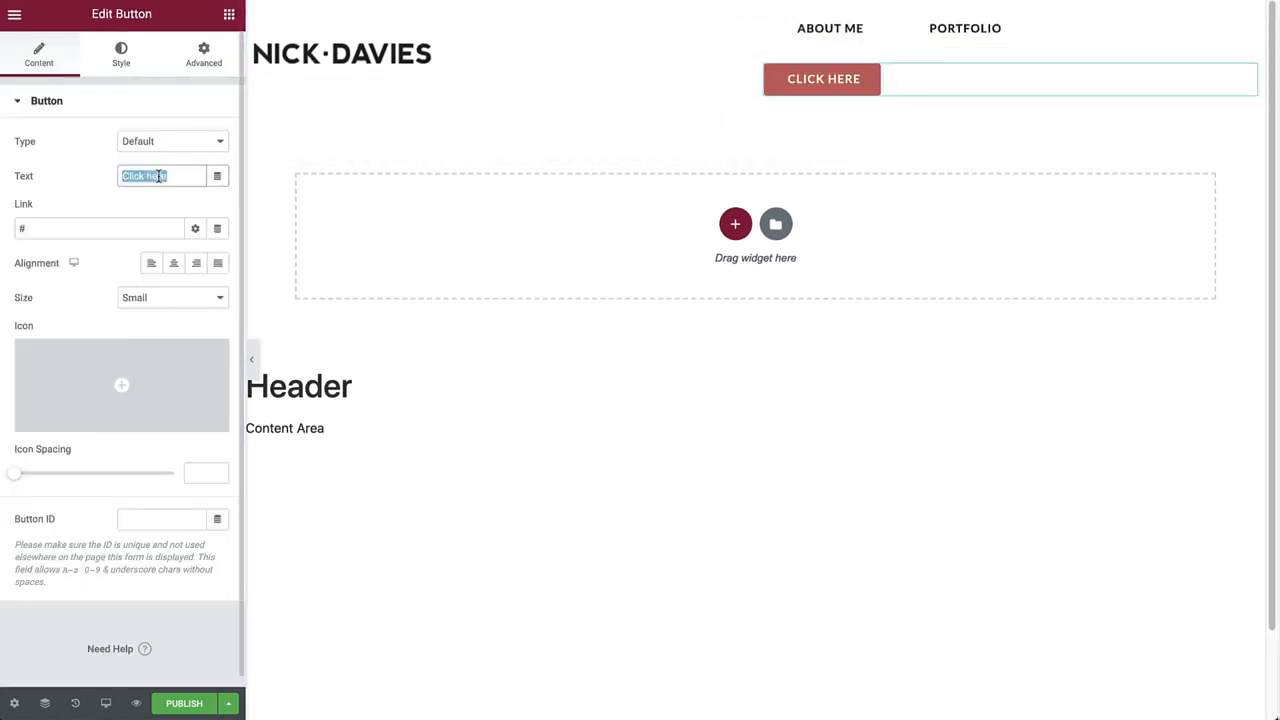
text(Conta)
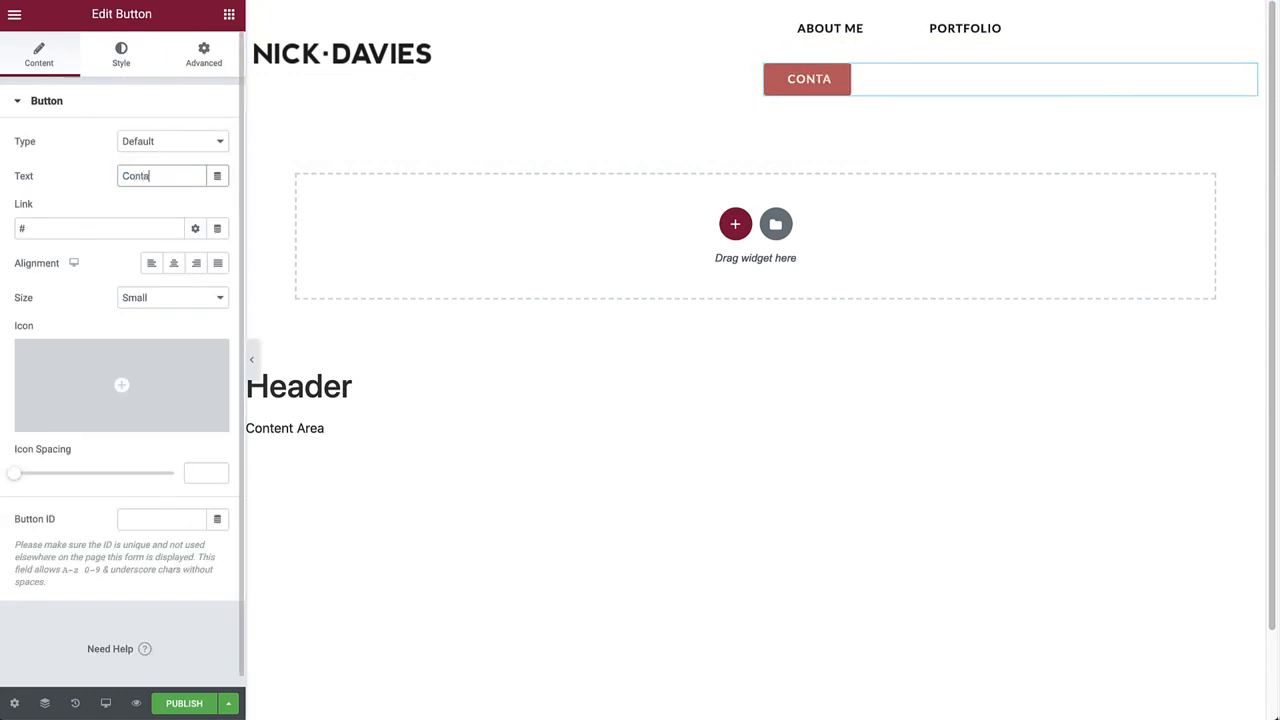
text(ct)
click(127, 57)
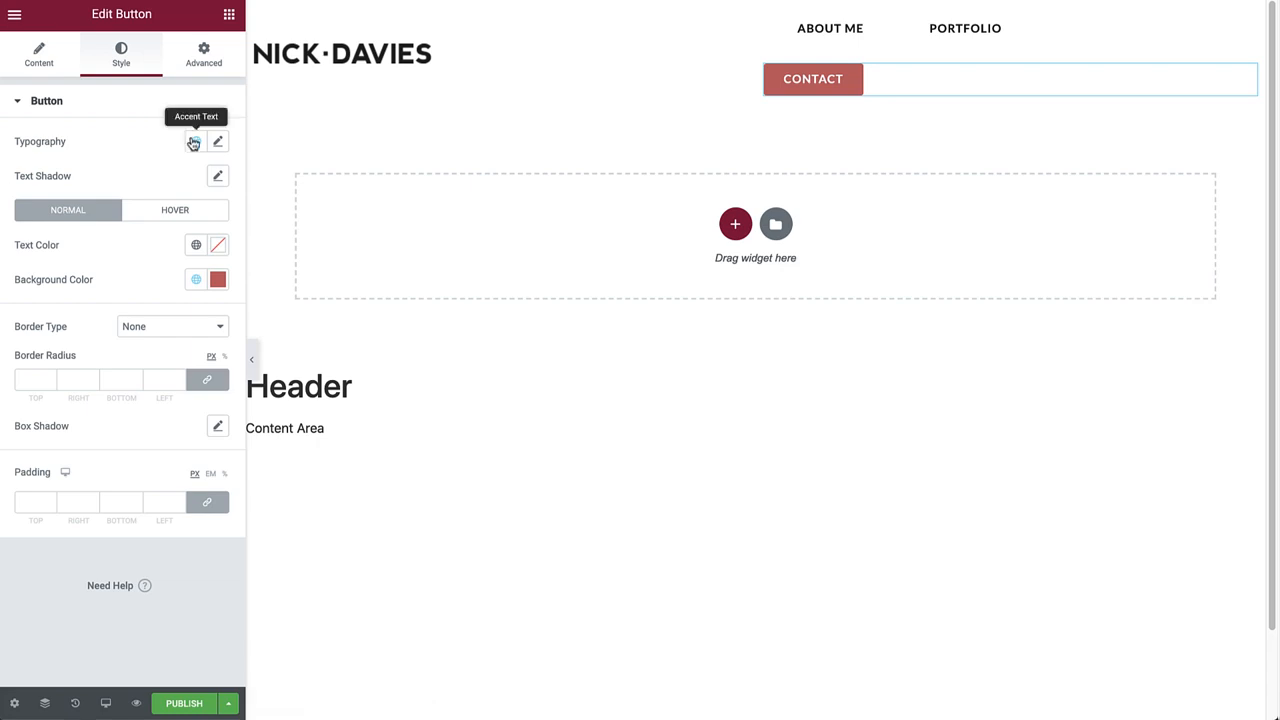
Make the CONTACT button Primary black with Secondary white text and 0 border radius.
click(196, 282)
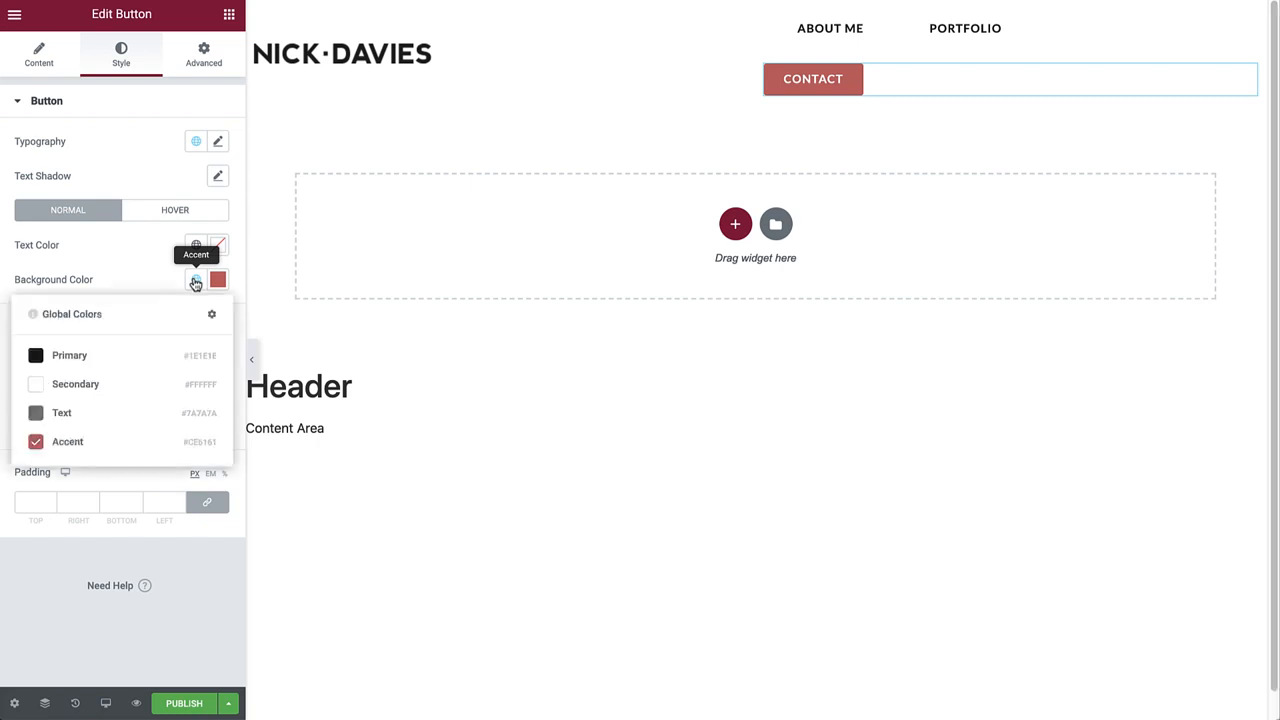
click(128, 354)
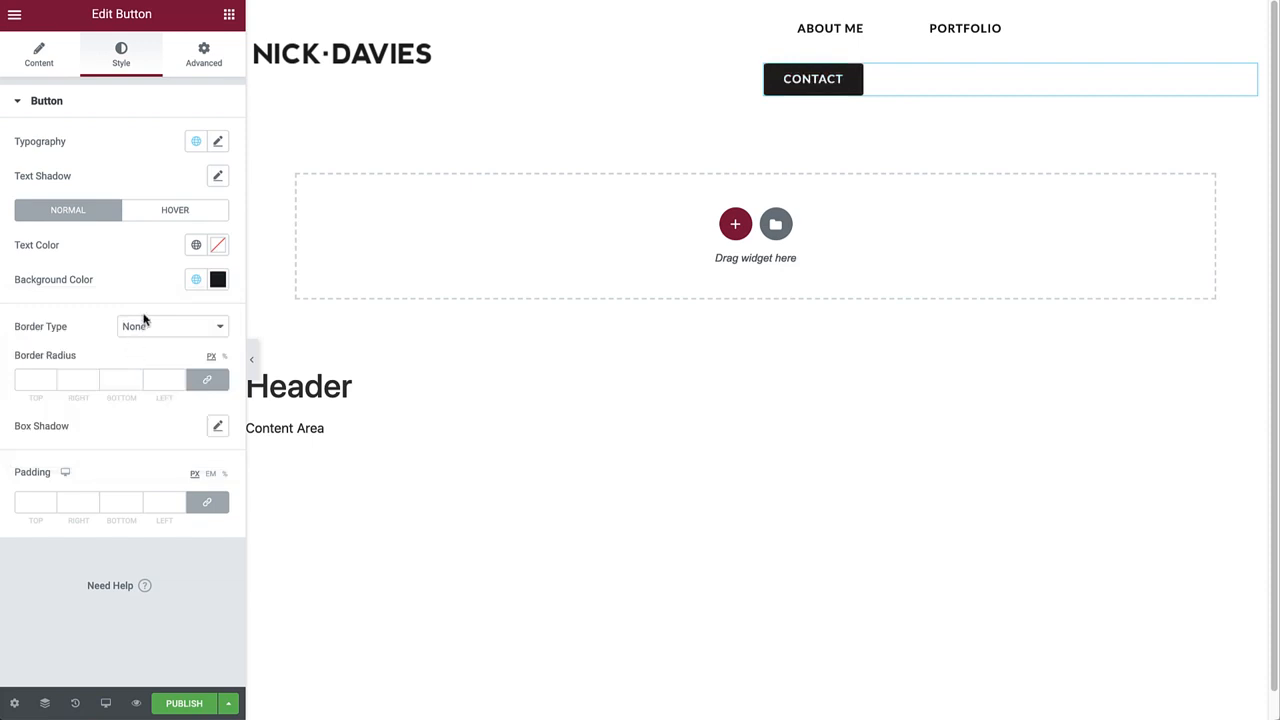
click(196, 245)
click(108, 350)
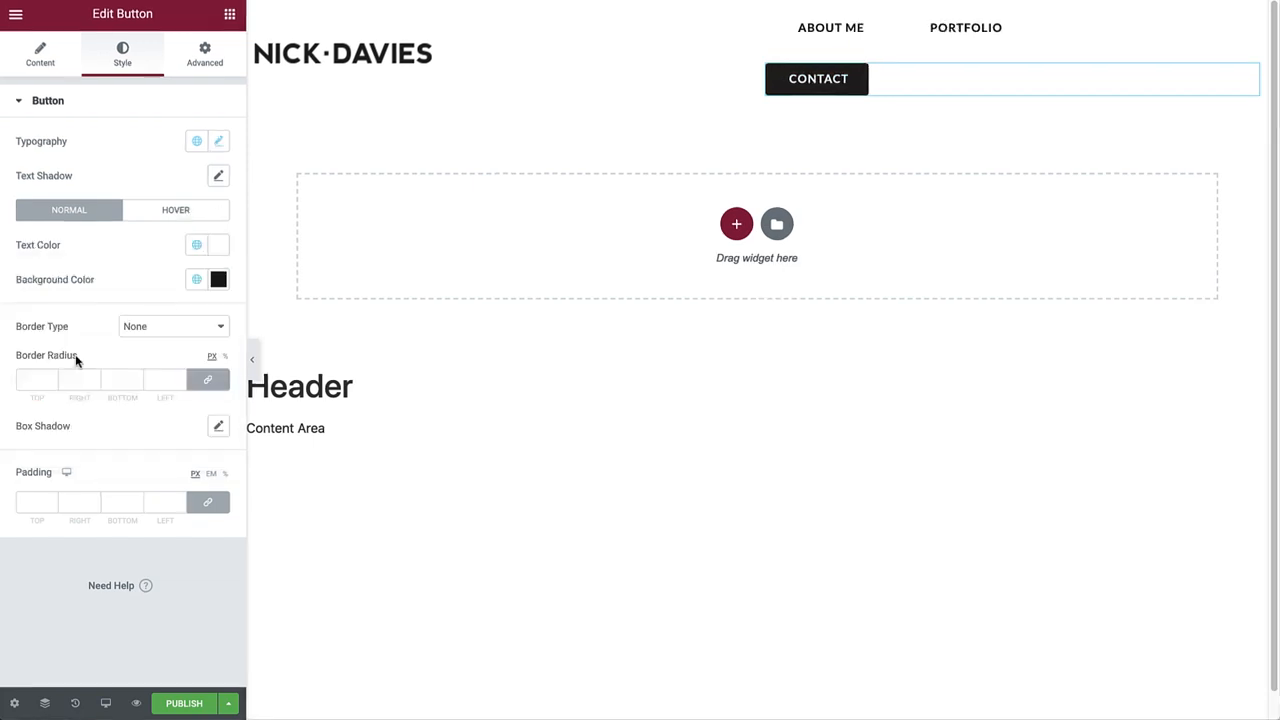
click(19, 380)
text(0)
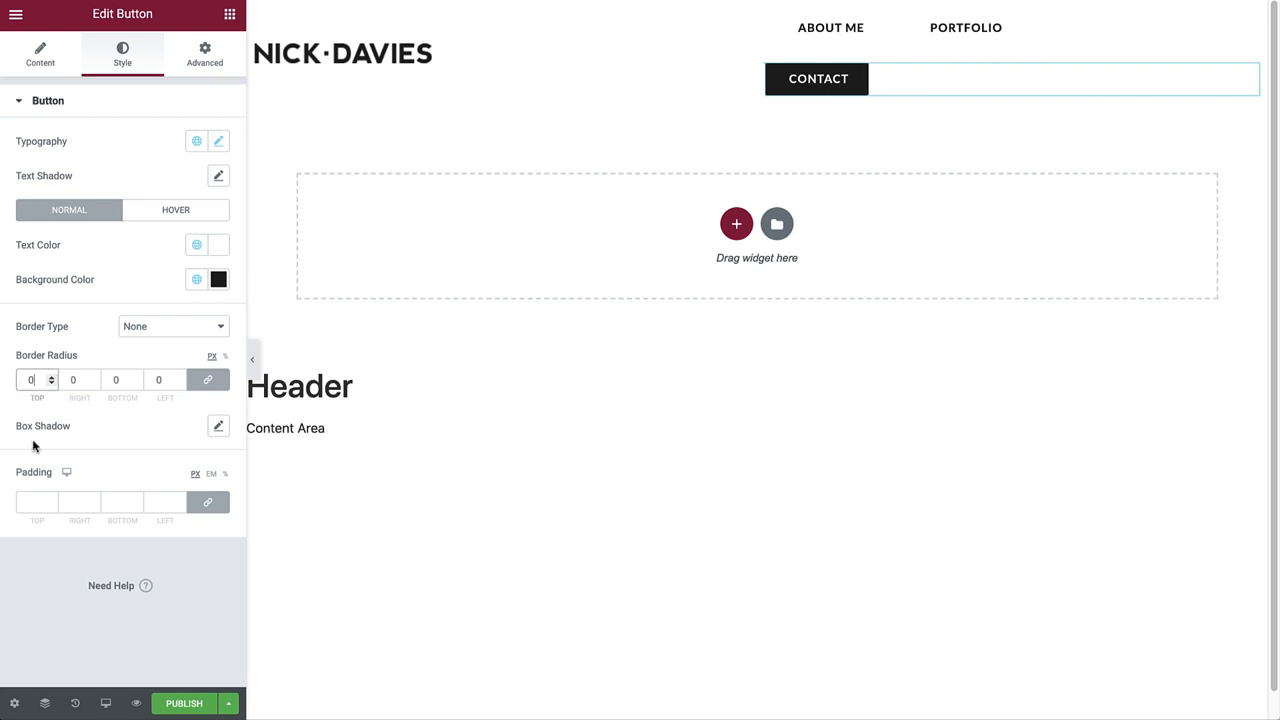
Set the button's unlinked padding to 20 top, 45 right, 20 bottom, 45 left.
click(206, 503)
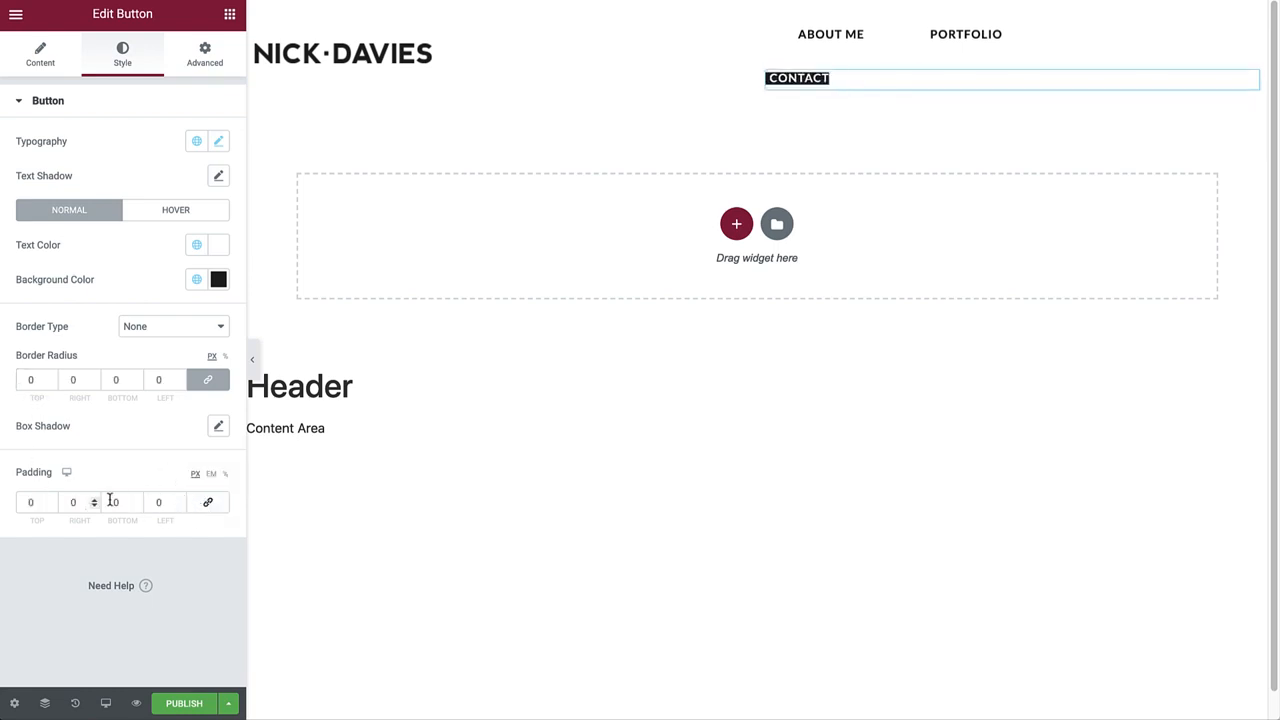
click(35, 502)
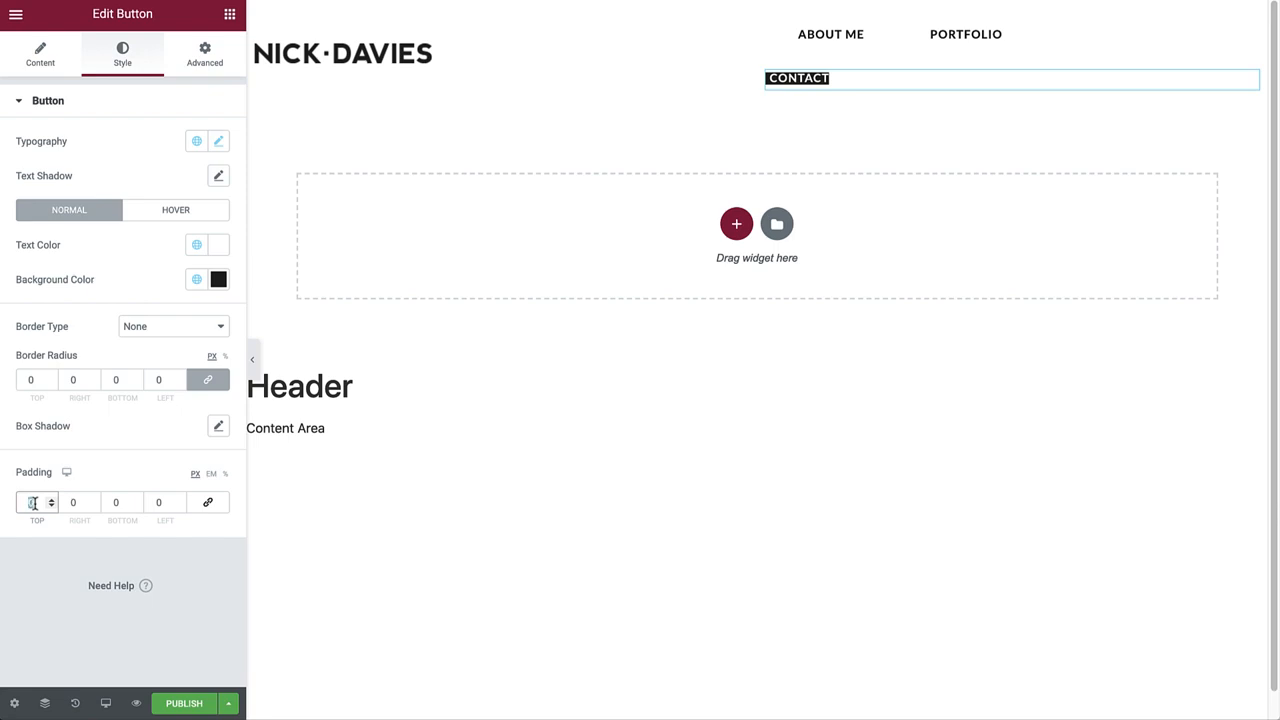
text(20)
click(71, 503)
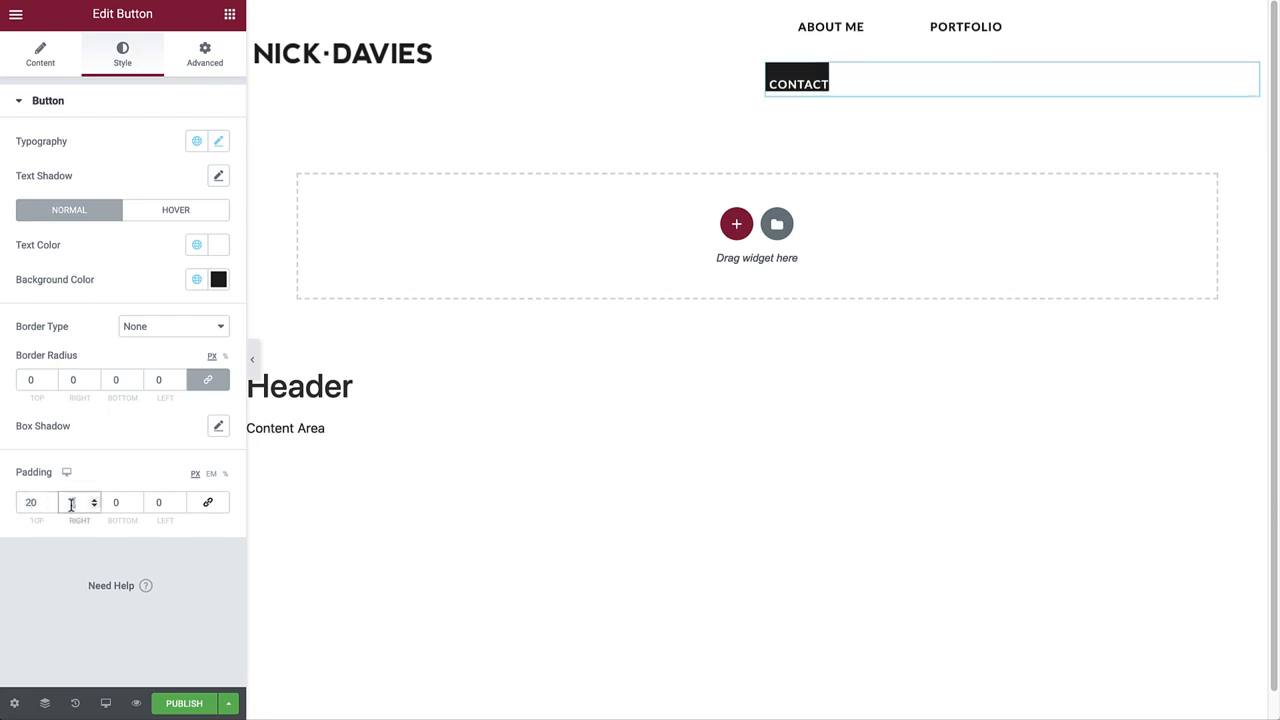
text(45)
click(111, 503)
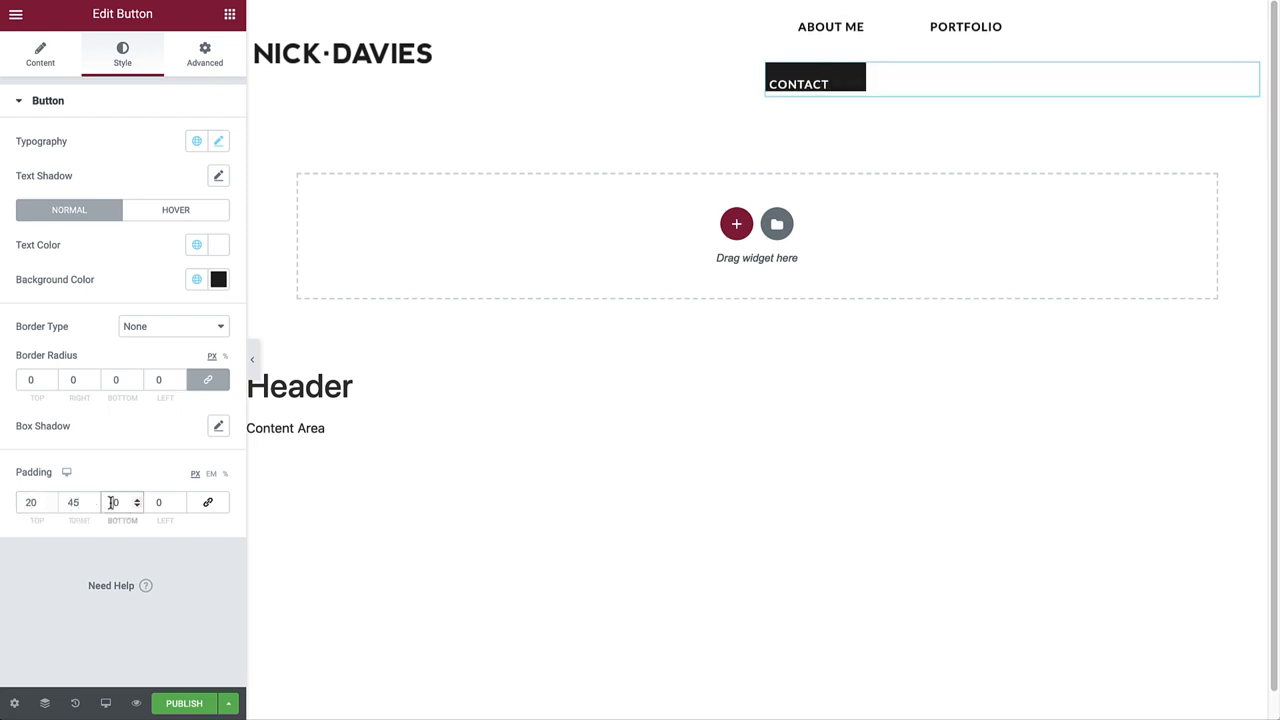
text(20)
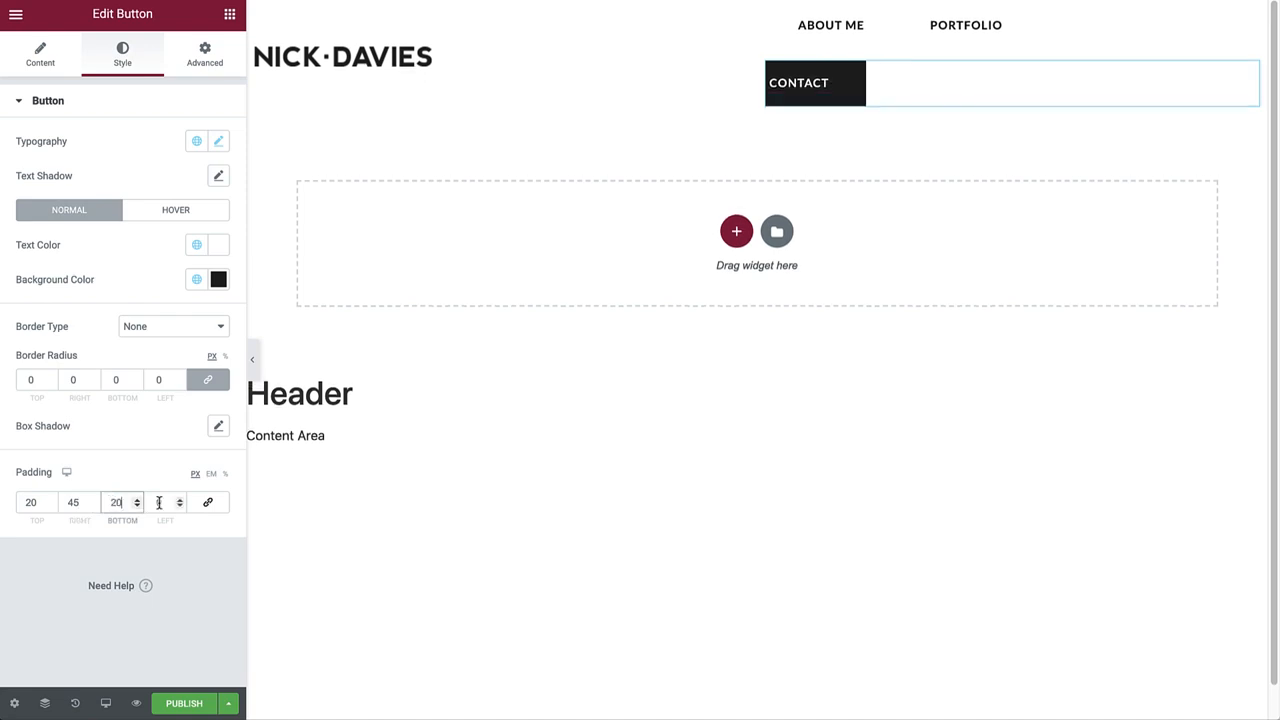
click(163, 503)
text(45)
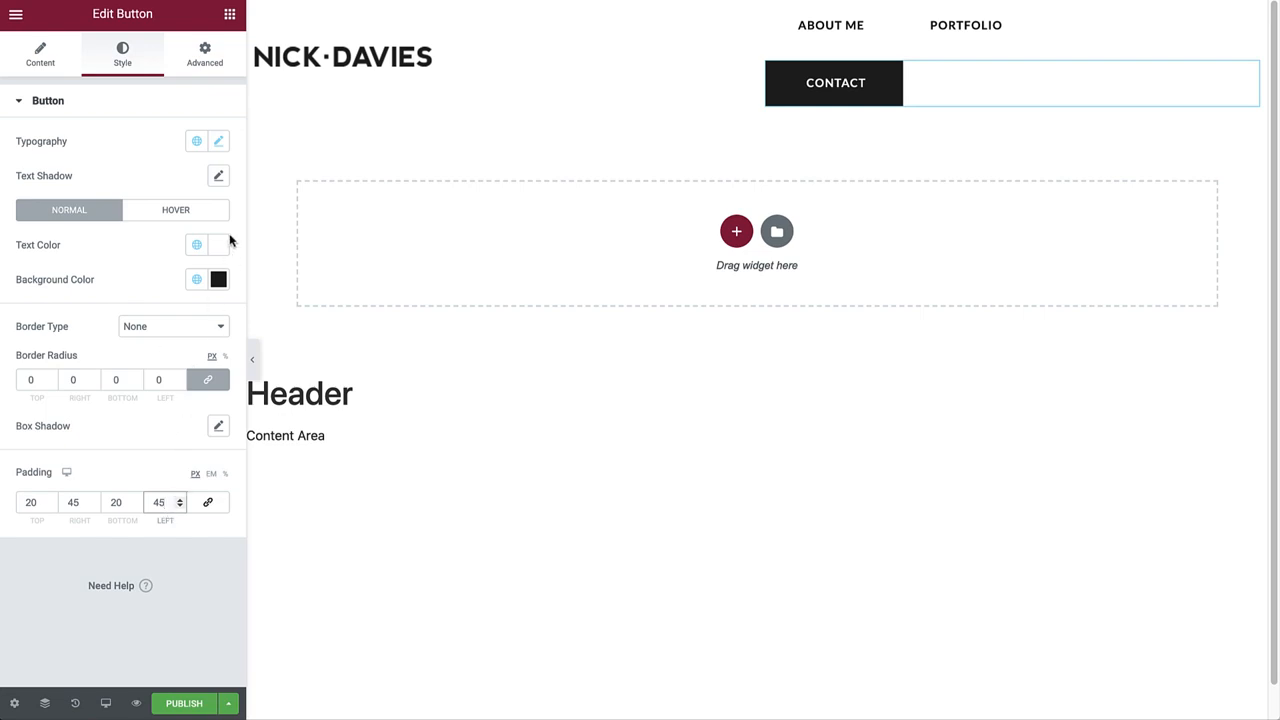
click(205, 60)
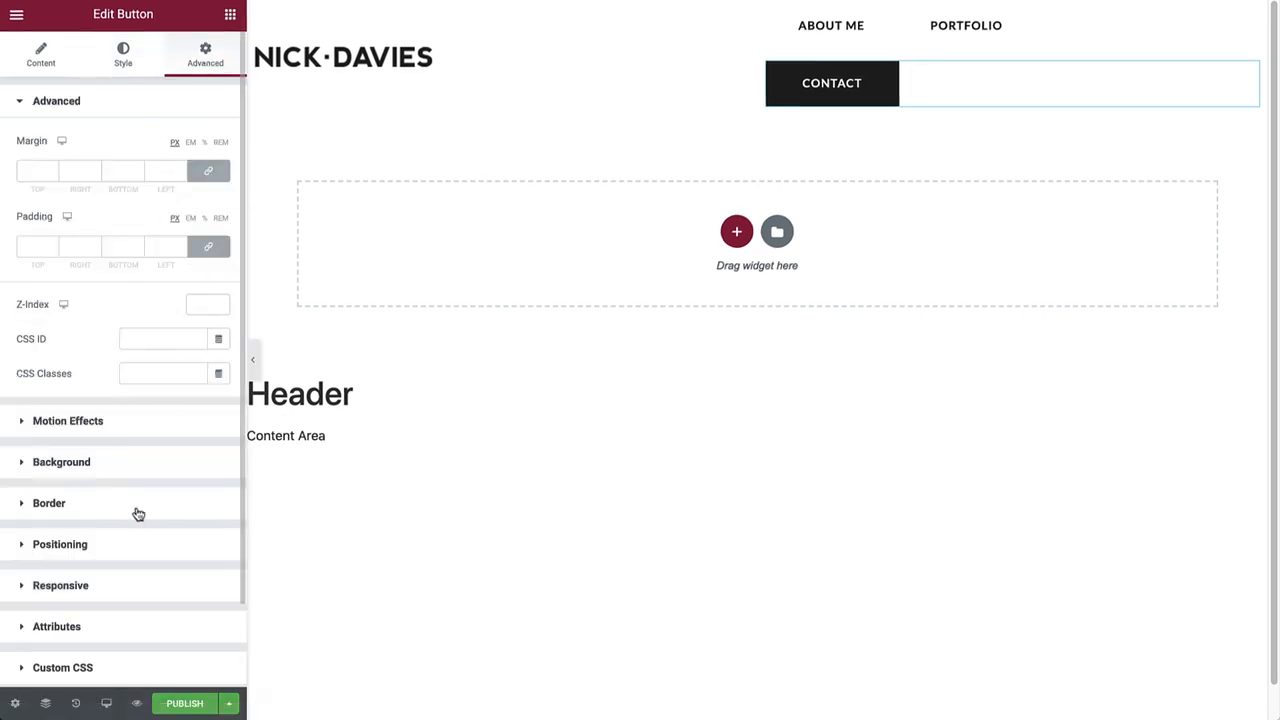
Set the CONTACT button's width to Inline (auto).
click(128, 545)
click(176, 306)
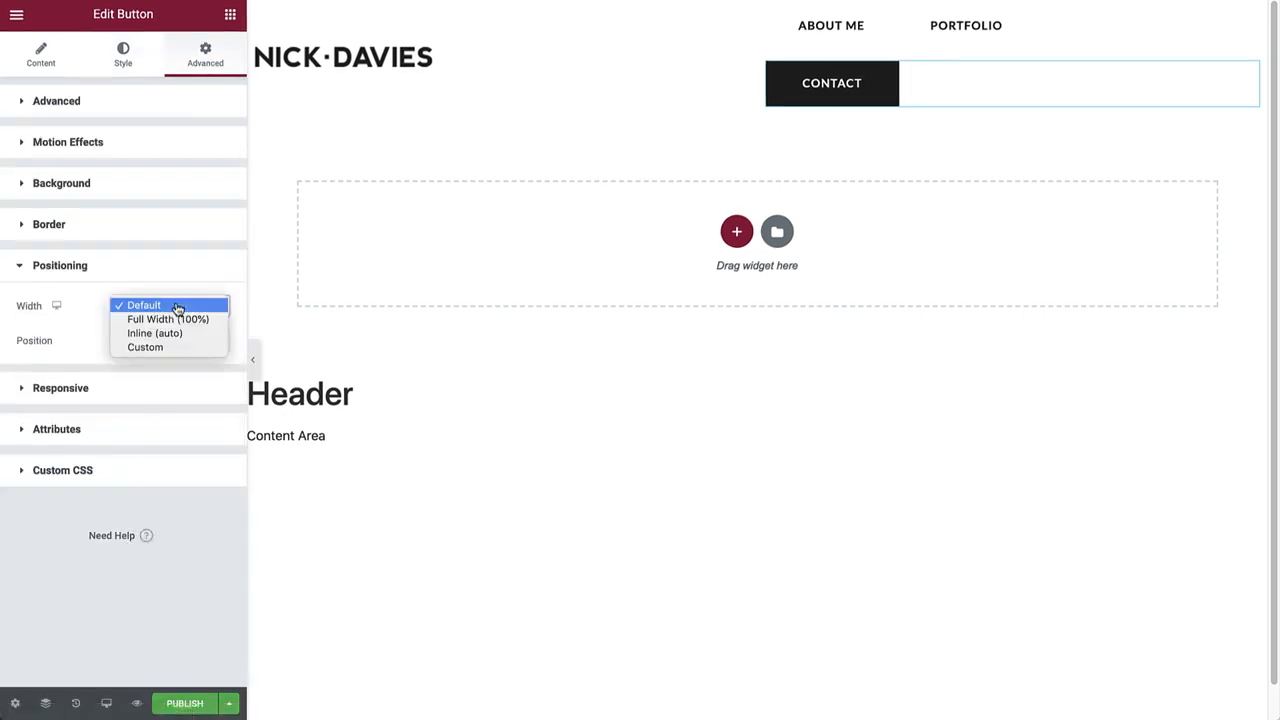
click(178, 333)
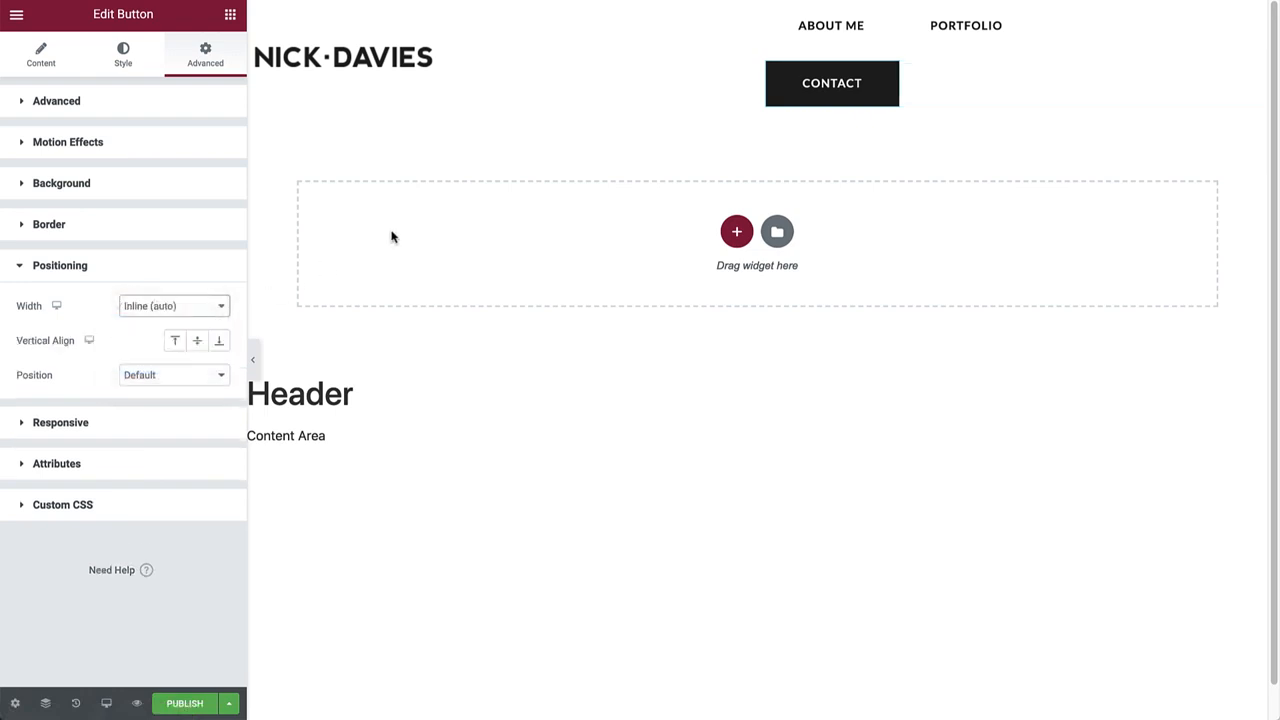
Set the Nav Menu's width to Inline (auto) as well.
click(943, 32)
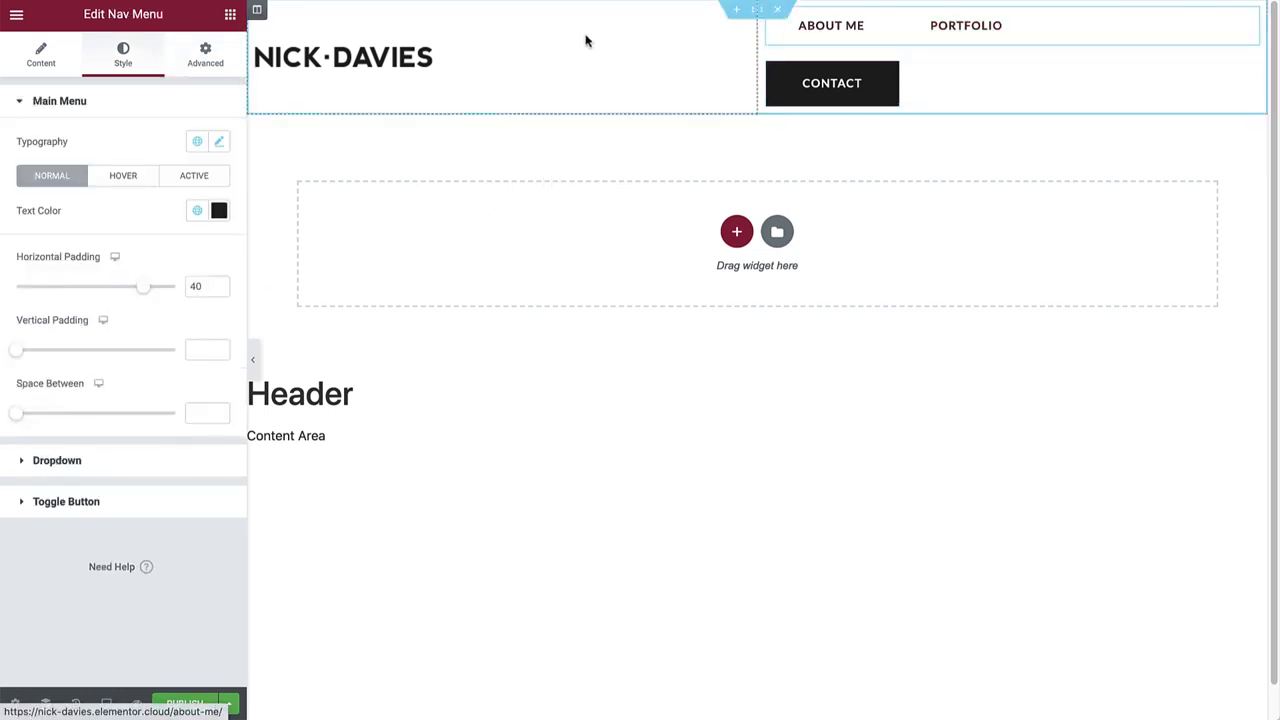
click(229, 69)
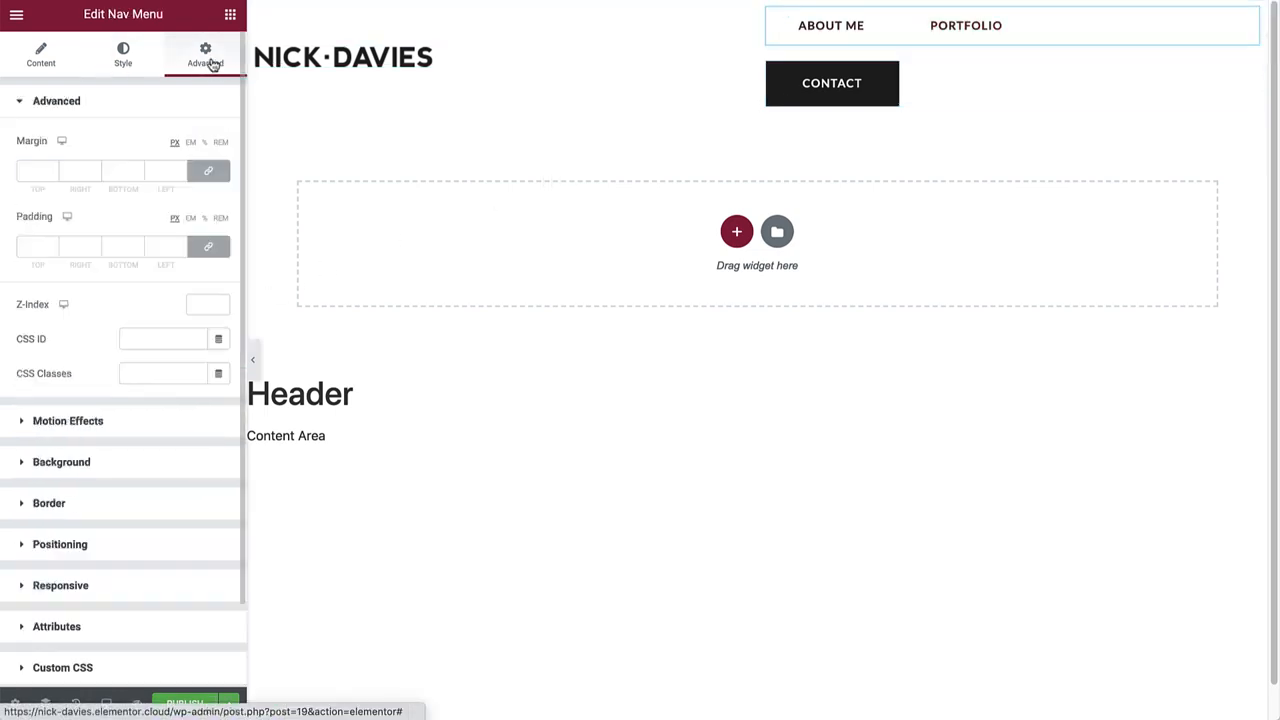
click(97, 545)
click(170, 308)
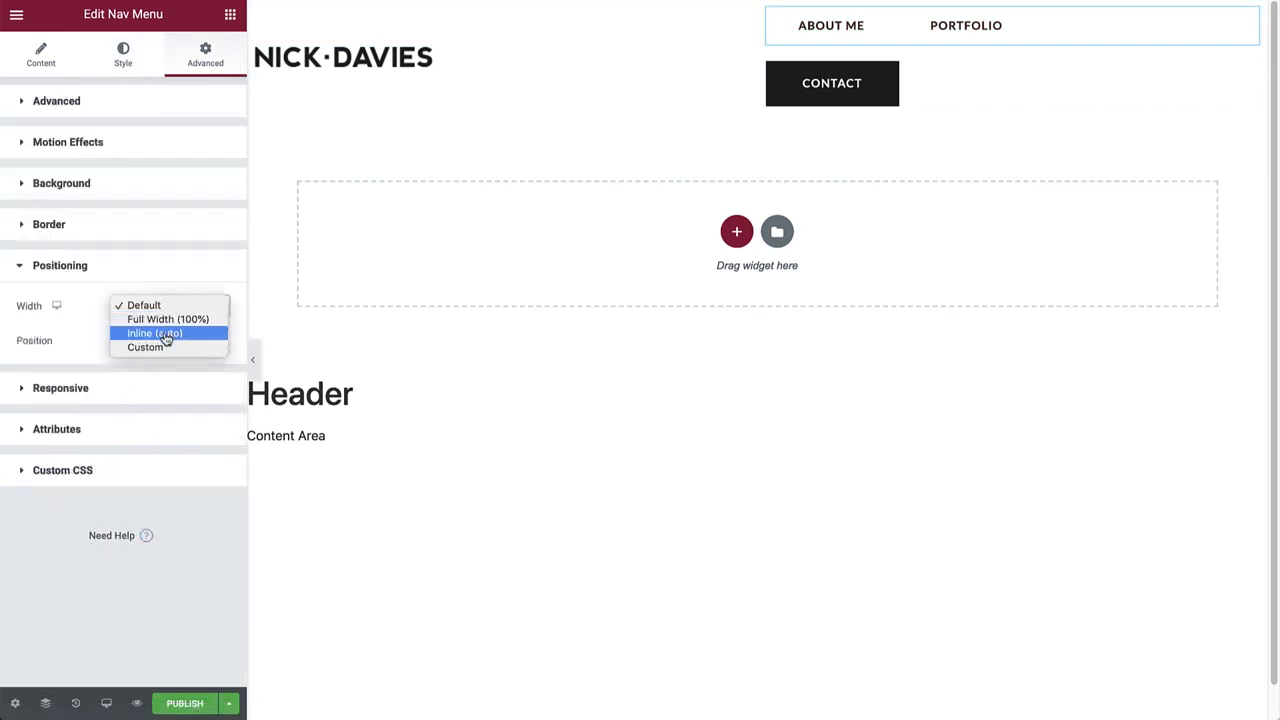
click(166, 335)
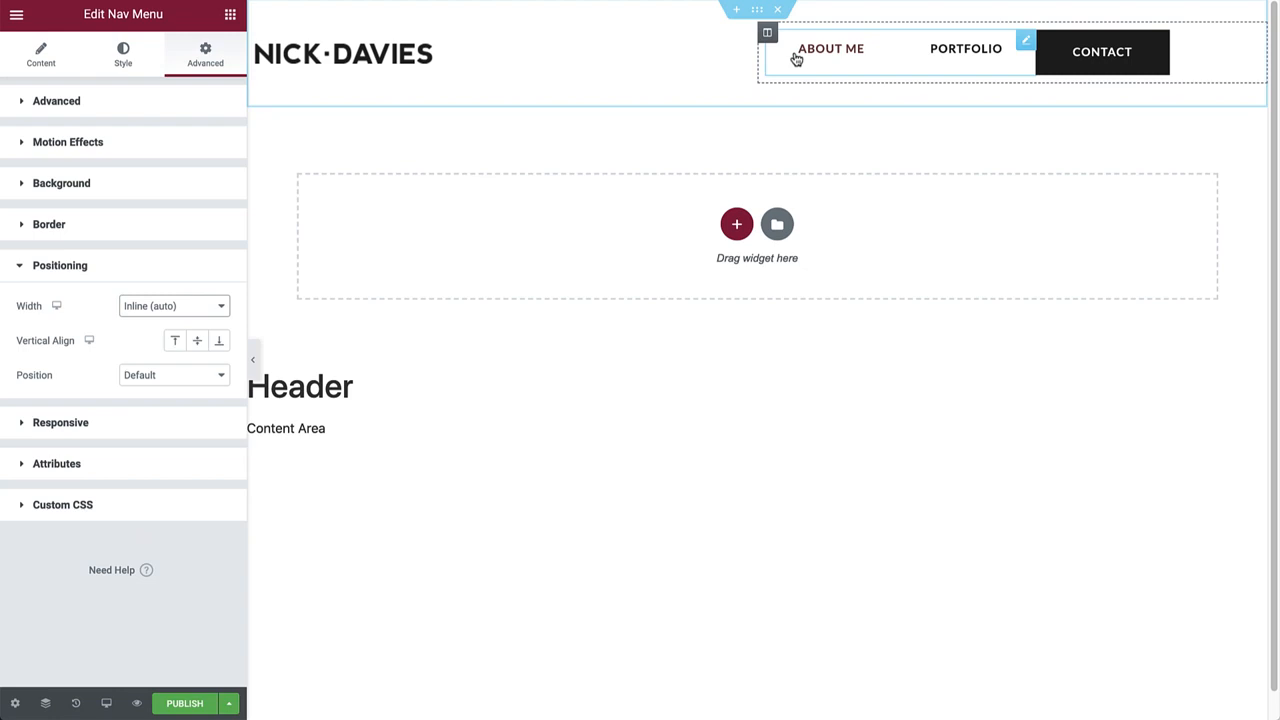
Align the right header column Middle vertically and End horizontally, then publish the header.
click(768, 34)
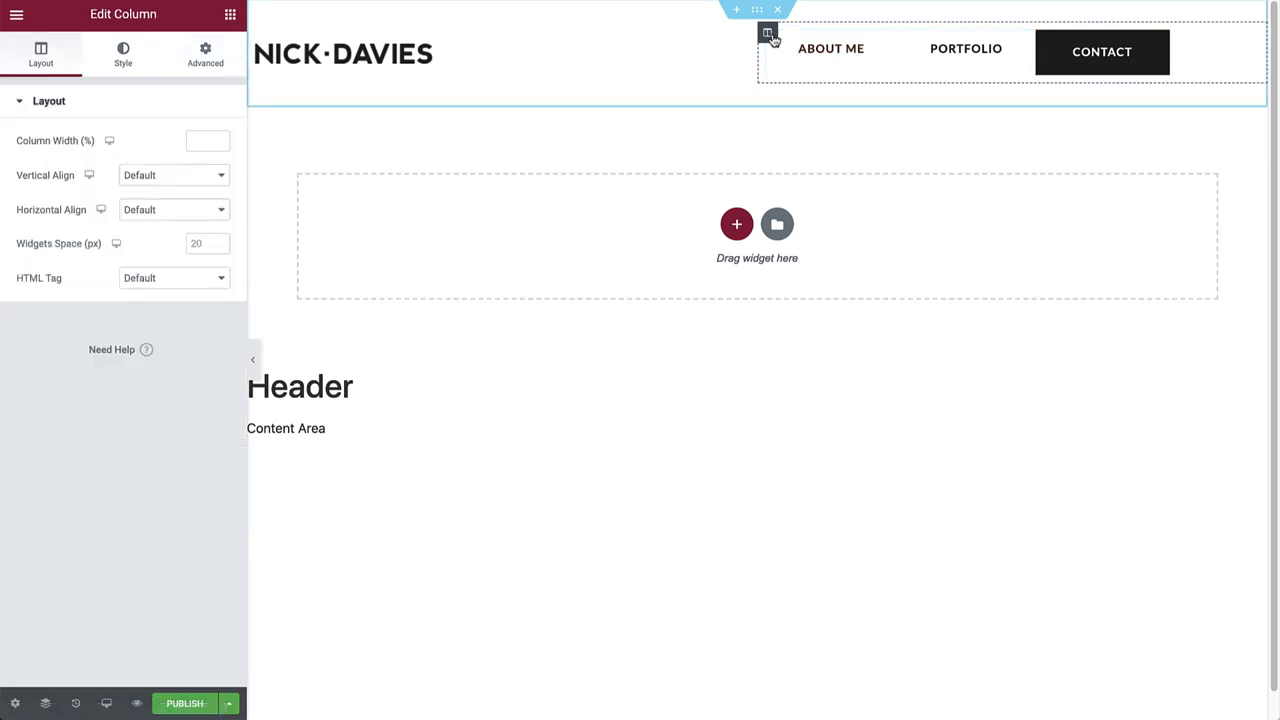
click(163, 177)
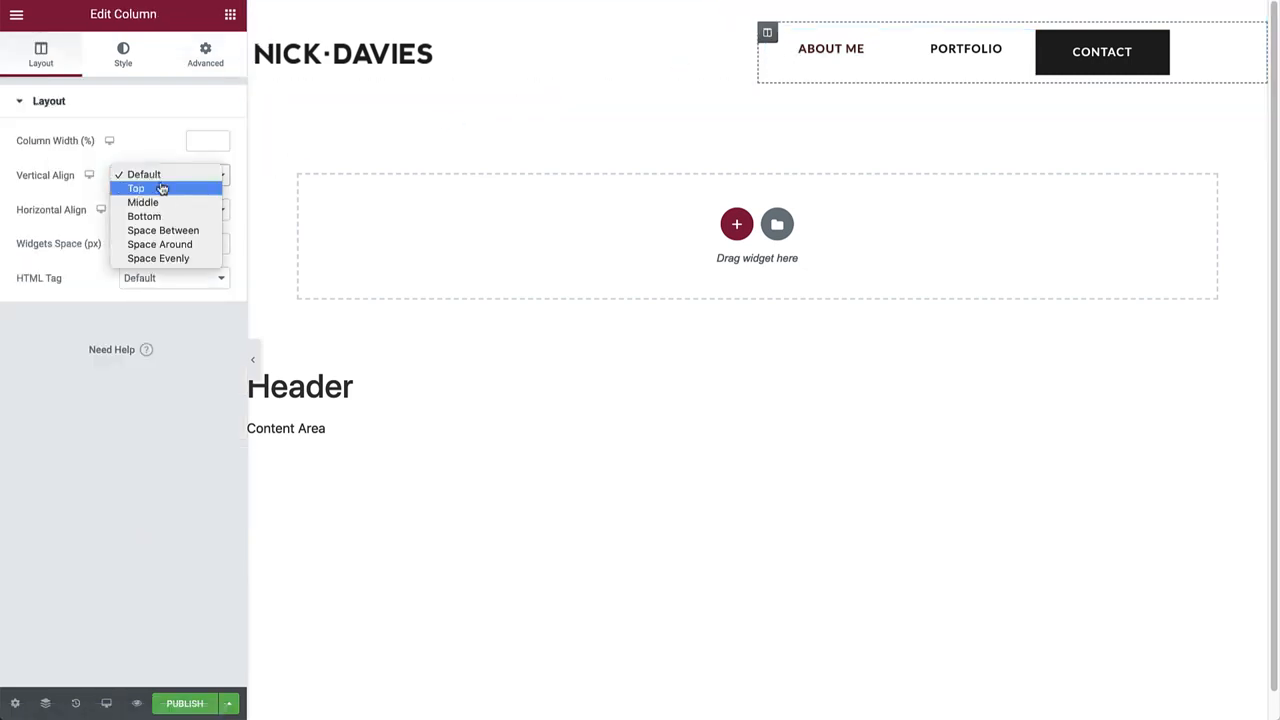
click(161, 203)
click(163, 209)
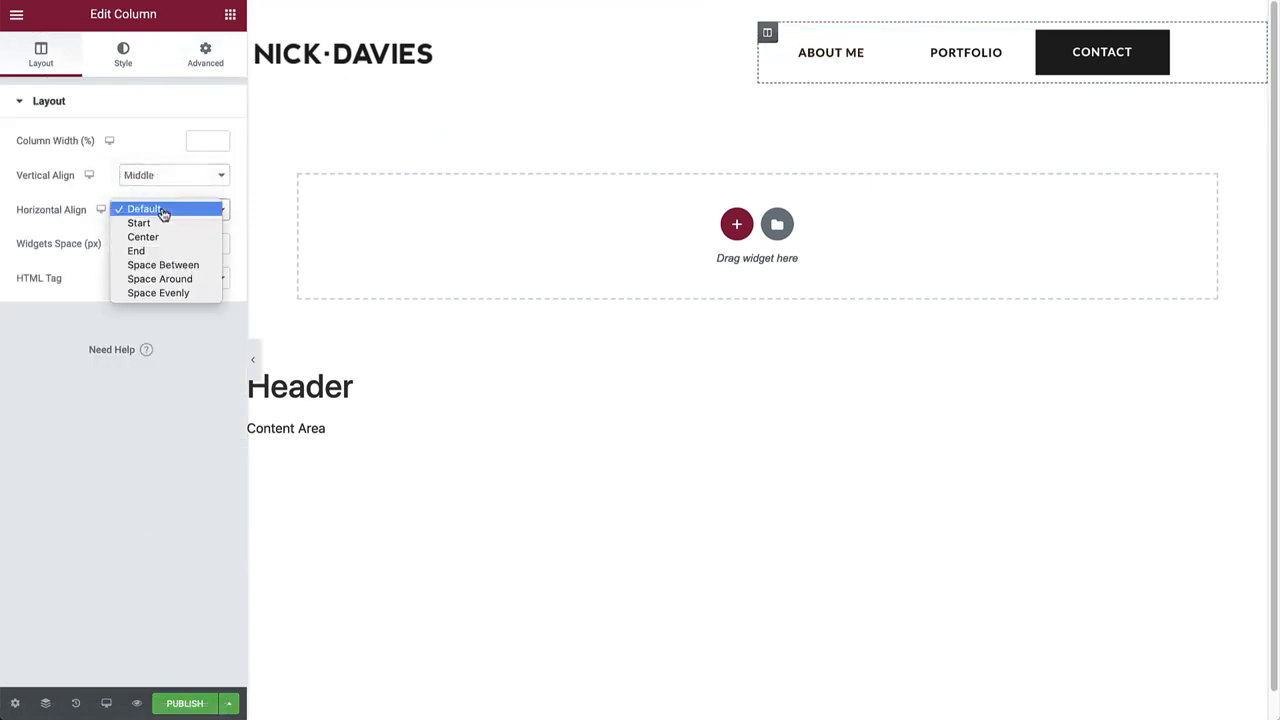
click(159, 250)
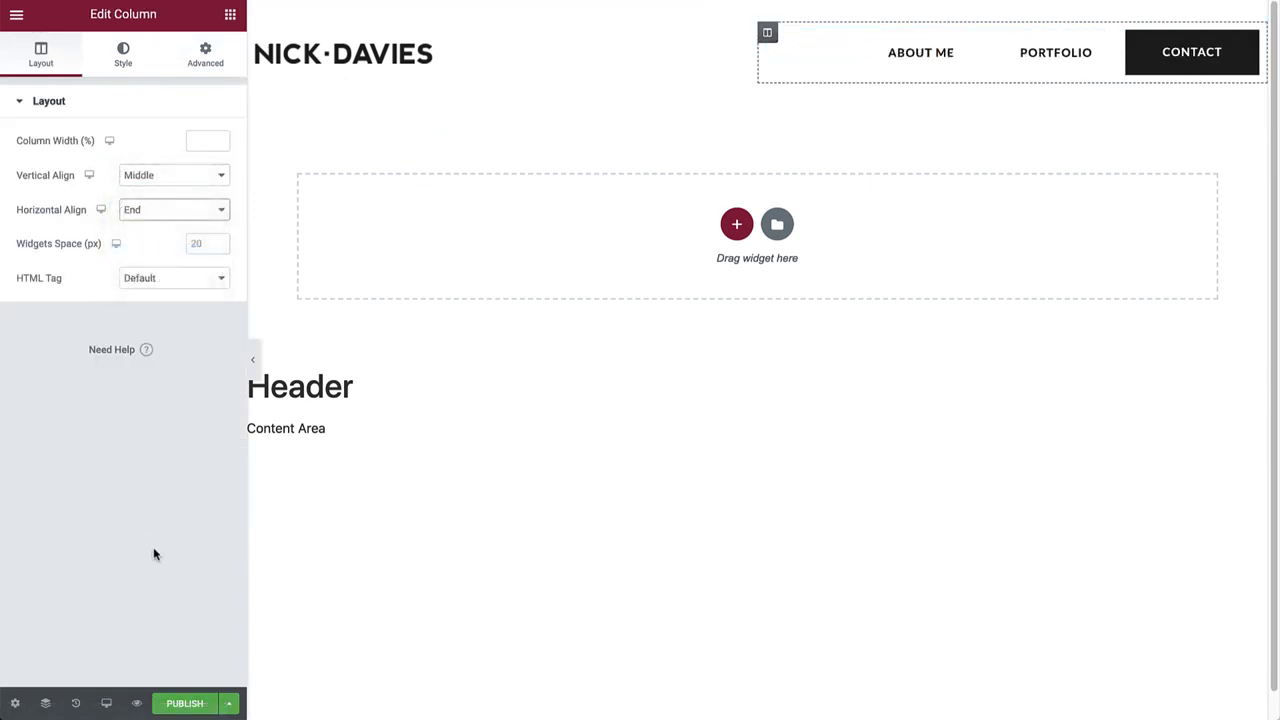
click(170, 702)
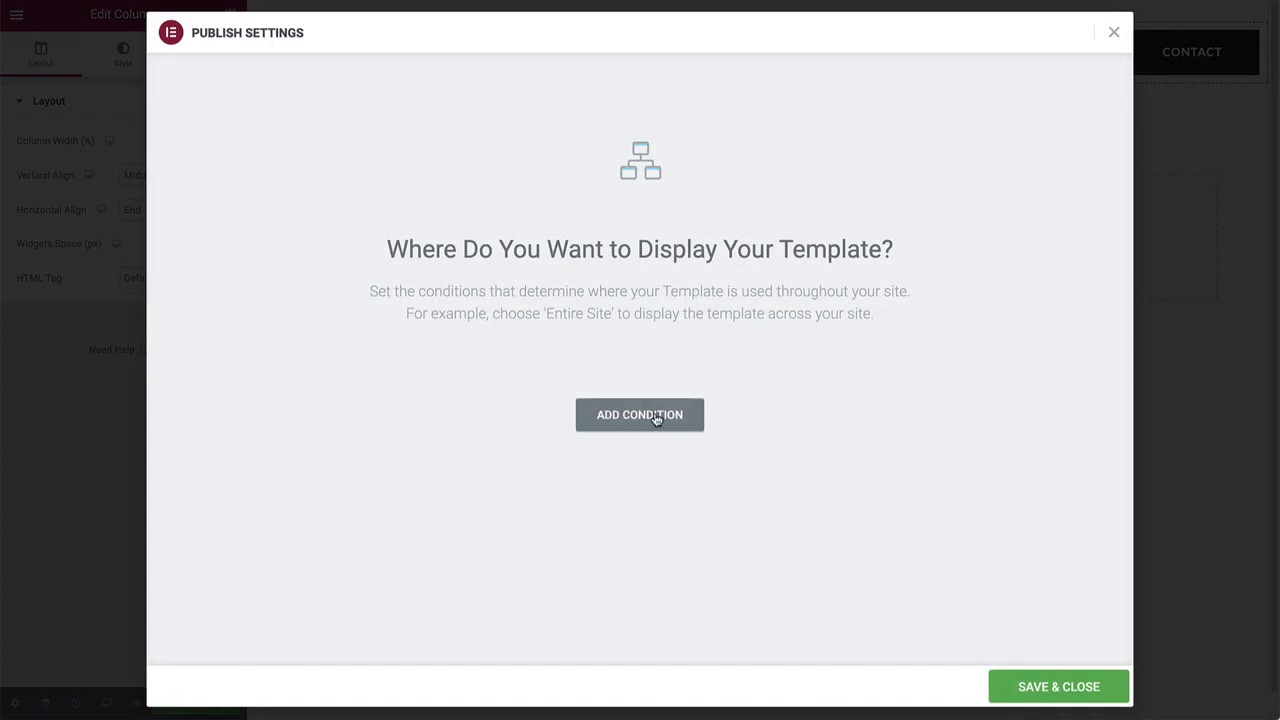
Publish the header template with an Include / Entire Site display condition.
click(656, 418)
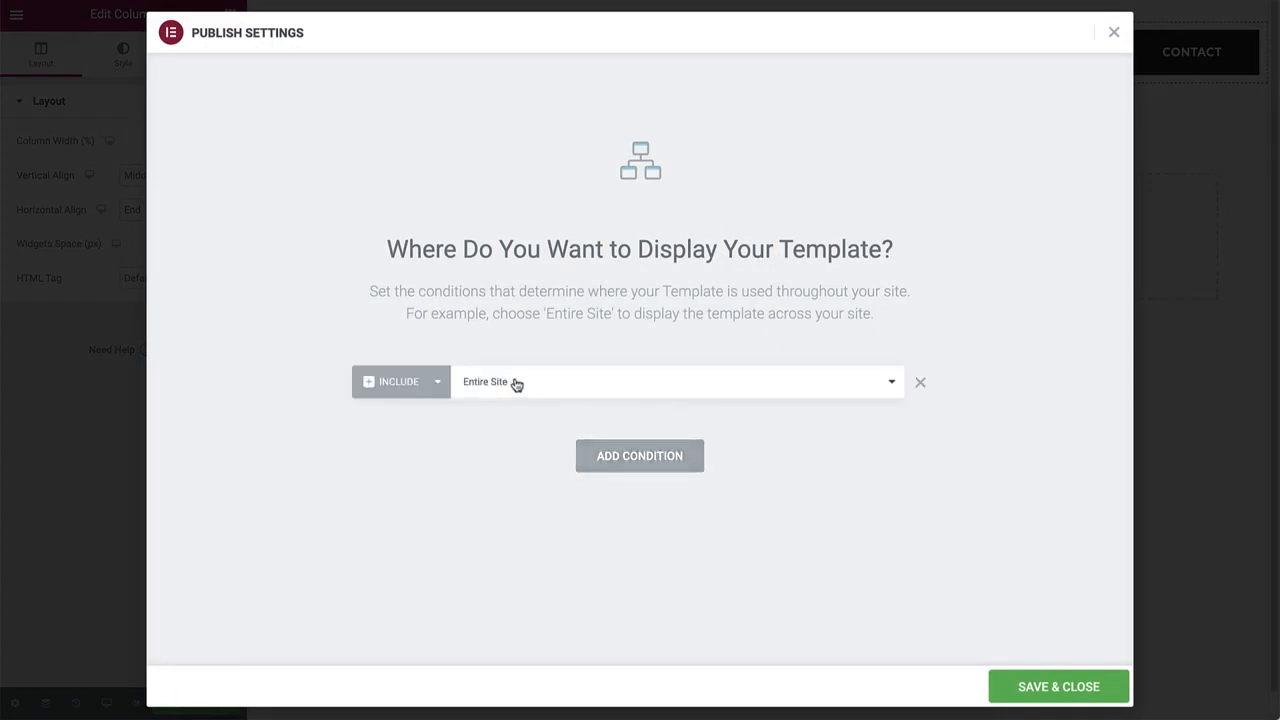
click(1049, 686)
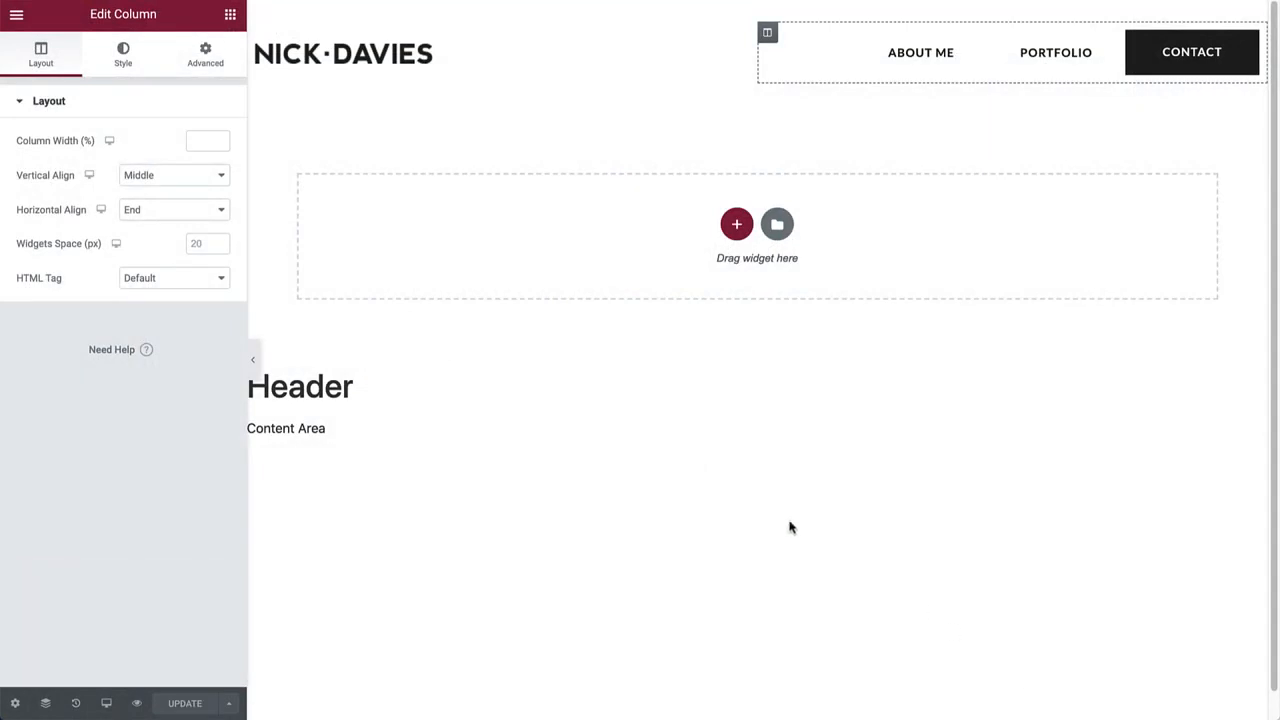
click(19, 17)
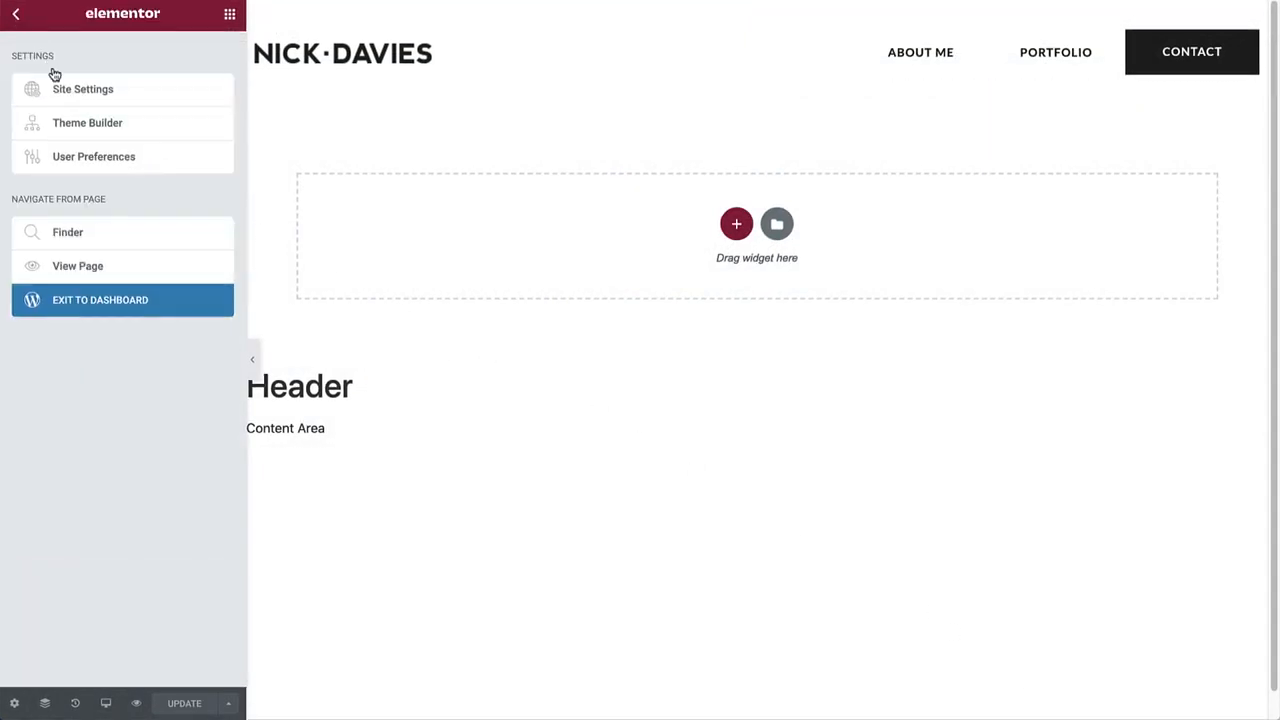
Create a new Footer template in the Theme Builder, dismissing the block library.
click(86, 123)
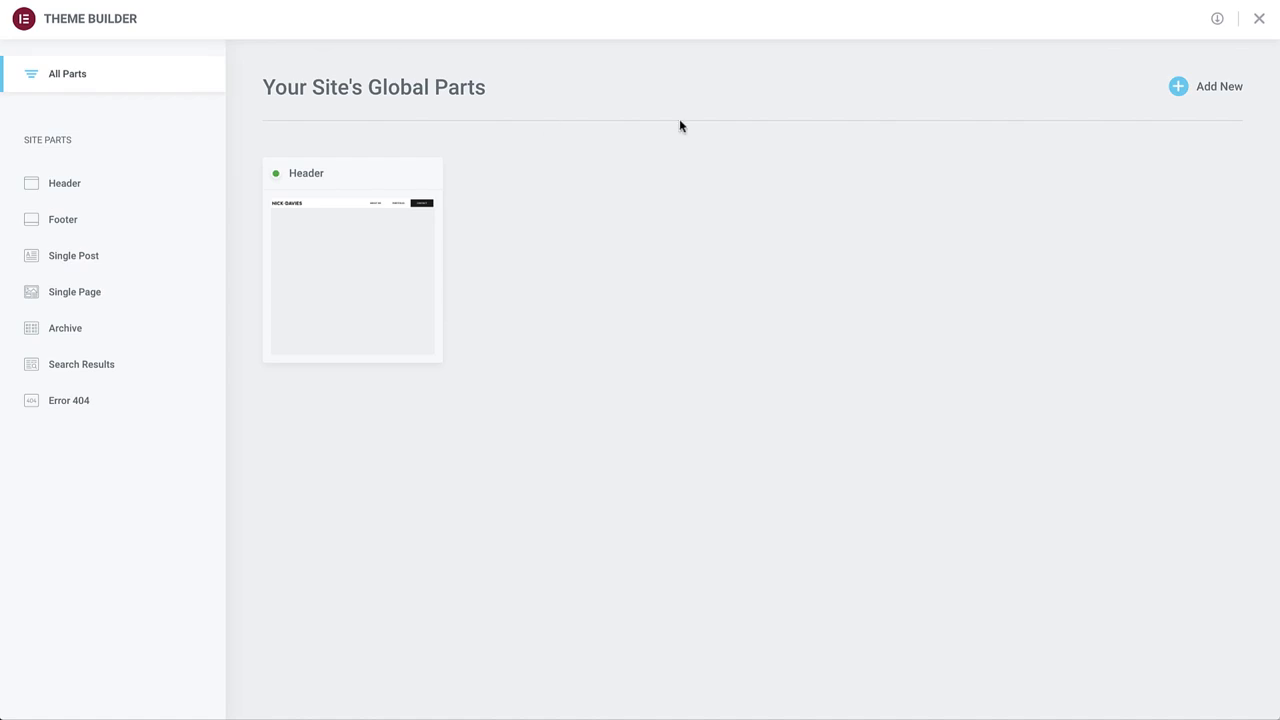
click(1237, 89)
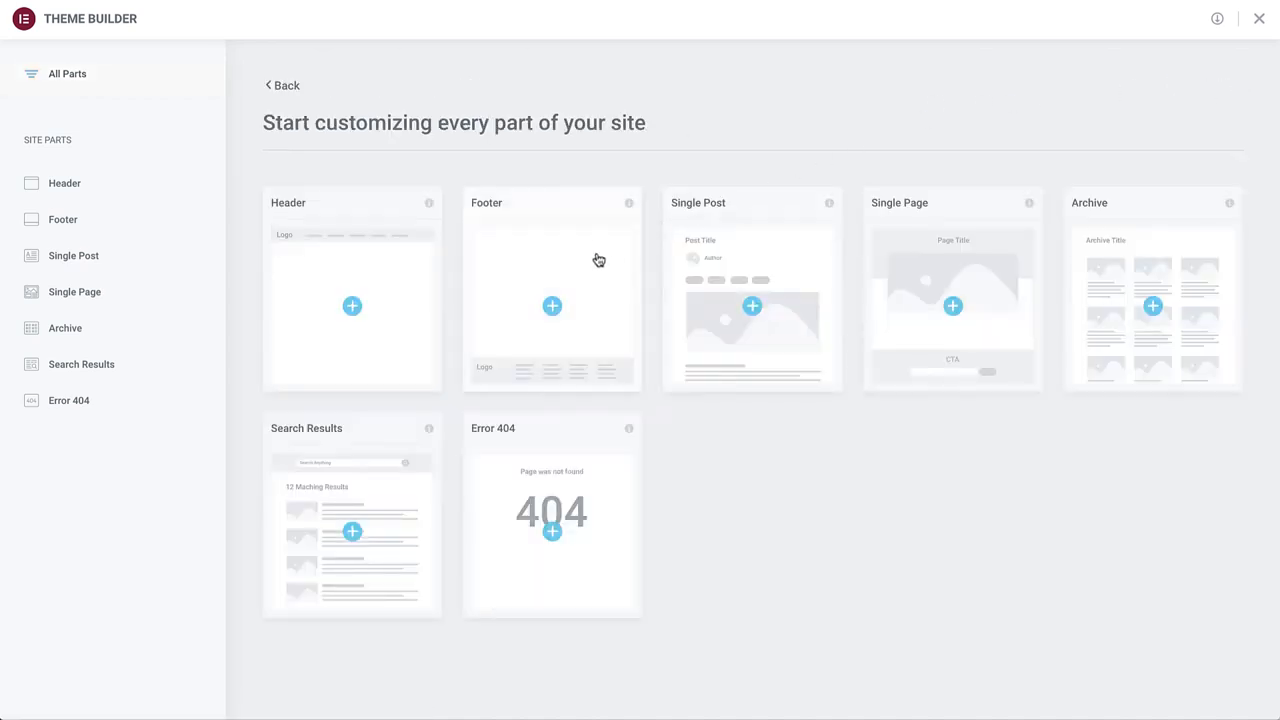
click(551, 304)
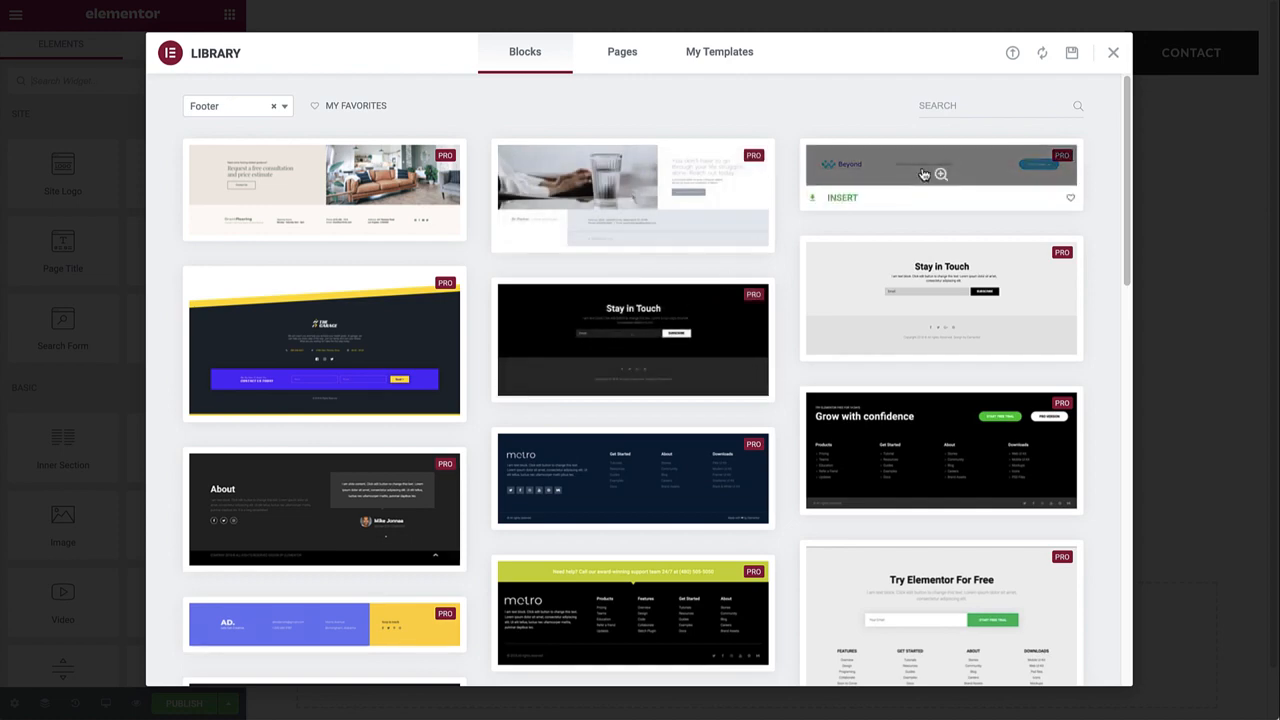
click(1115, 54)
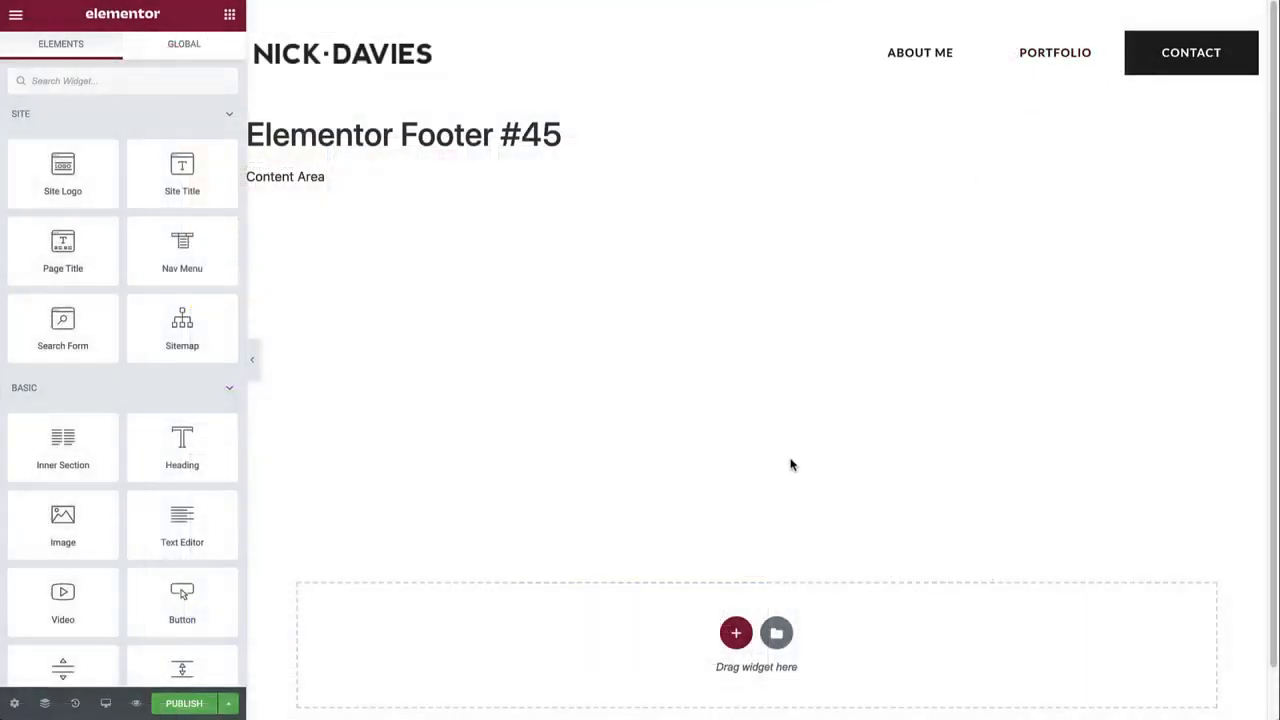
Rename the footer template to 'Footer' in its general settings.
click(14, 703)
triple_click(112, 166)
text(Footer)
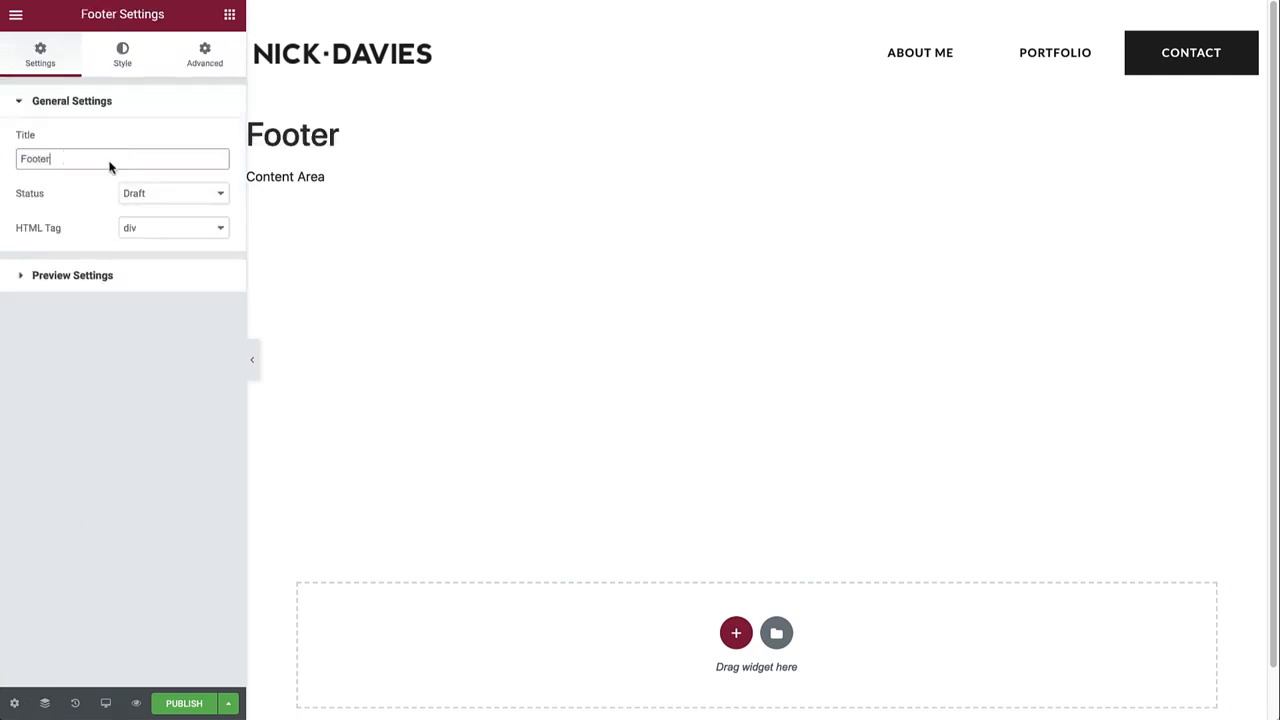
Add a two-column section with content width 1350 and a 10 vh minimum height.
click(733, 630)
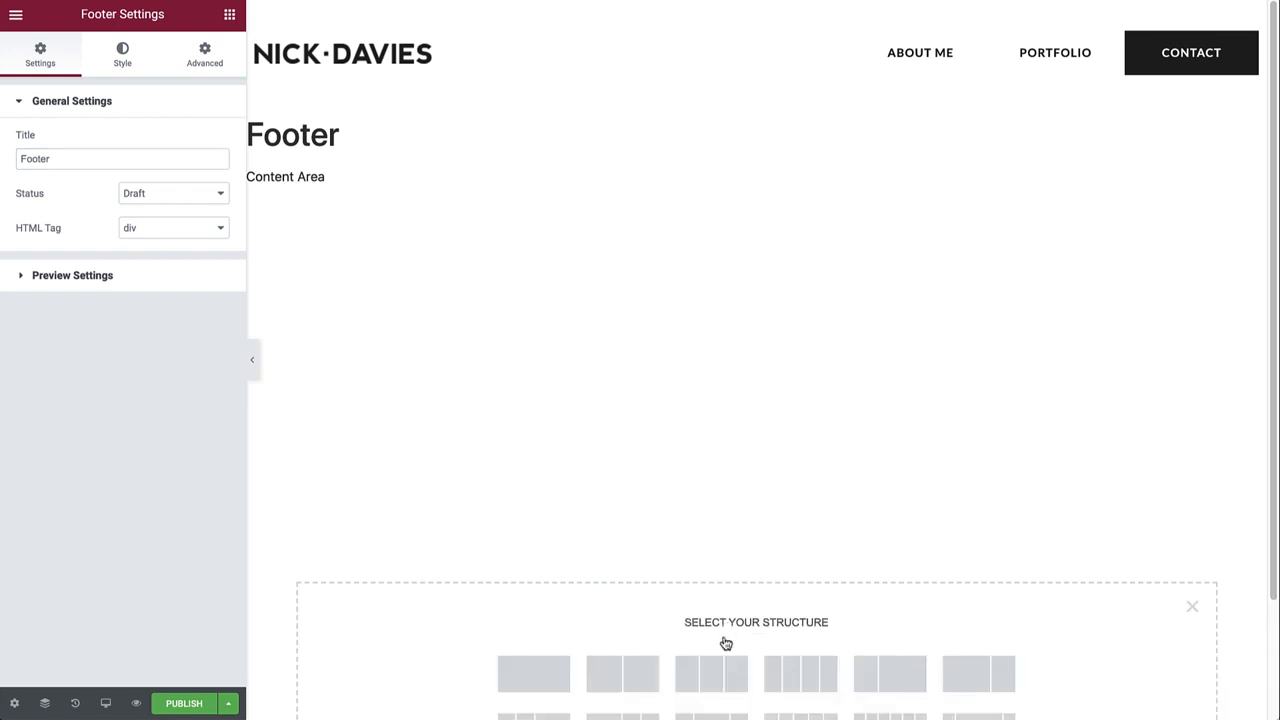
click(646, 675)
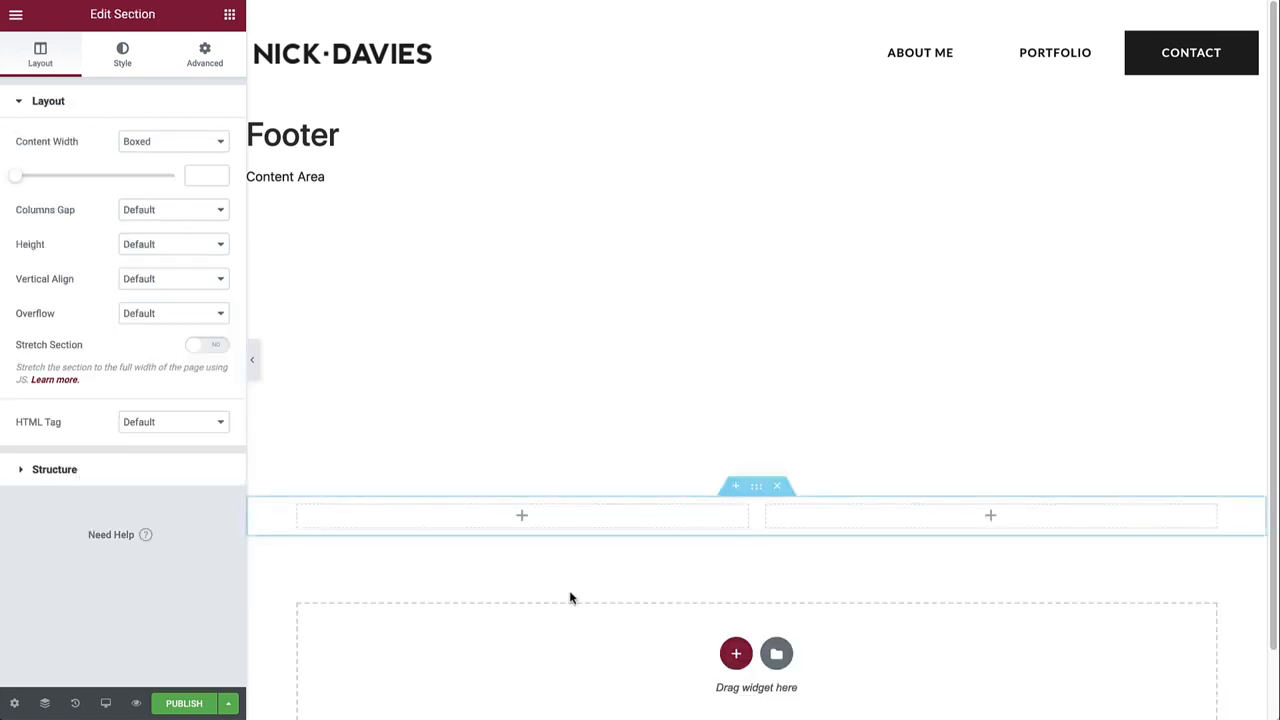
click(207, 176)
text(1350)
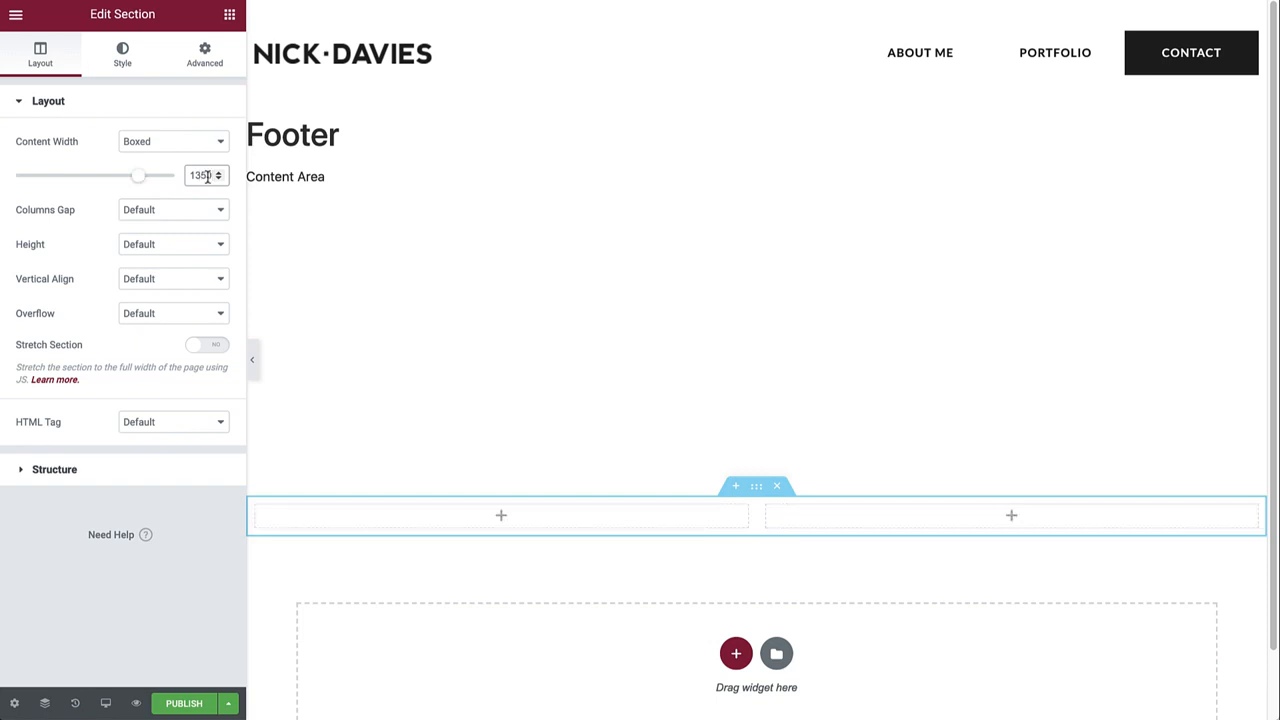
click(180, 246)
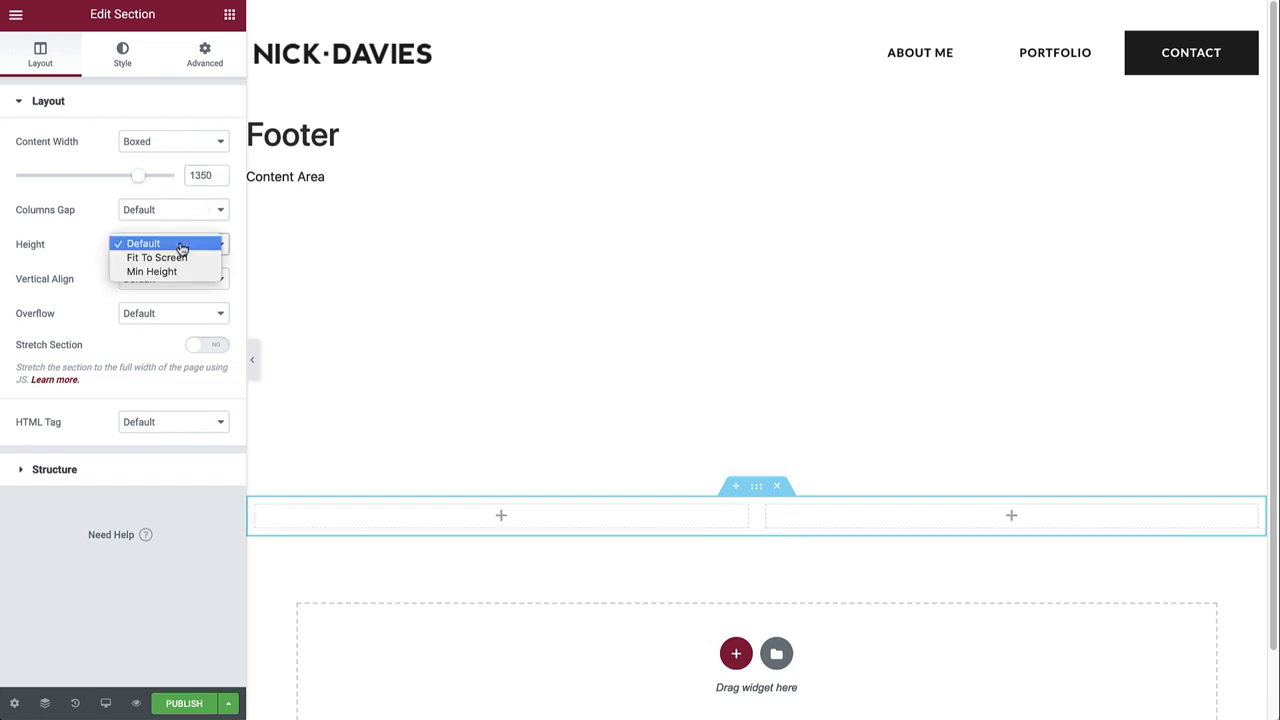
click(172, 271)
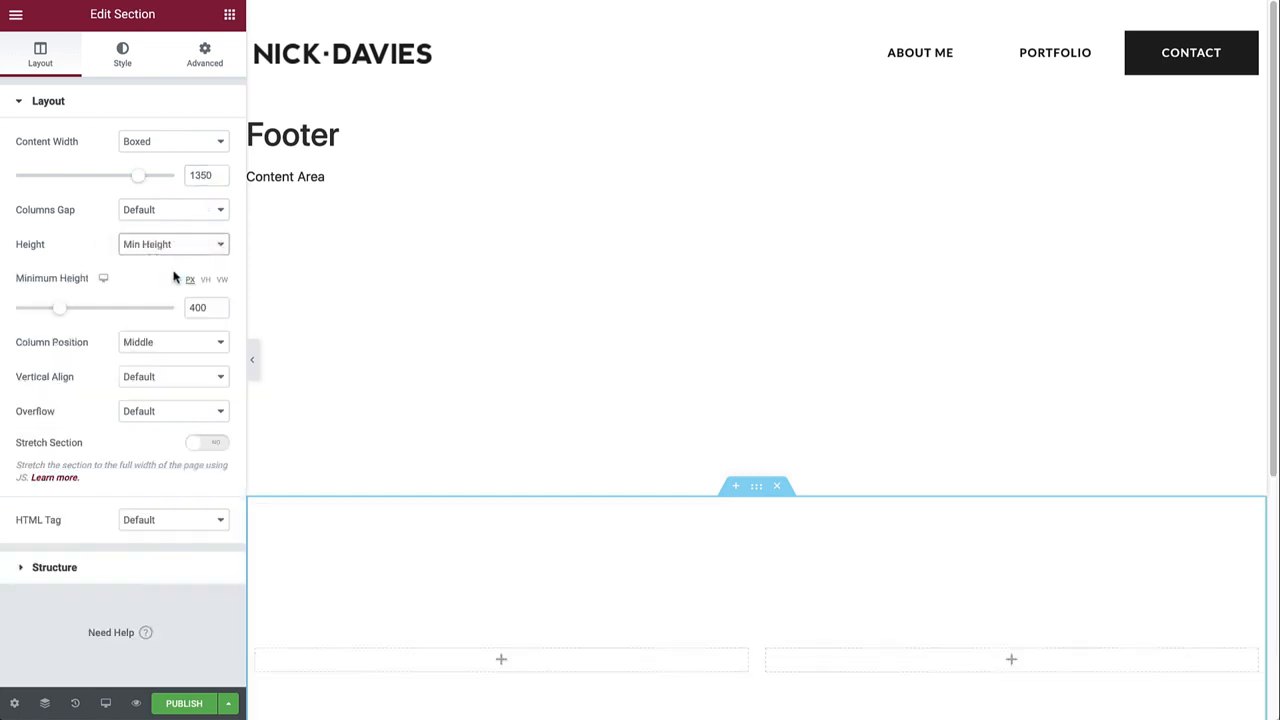
click(205, 280)
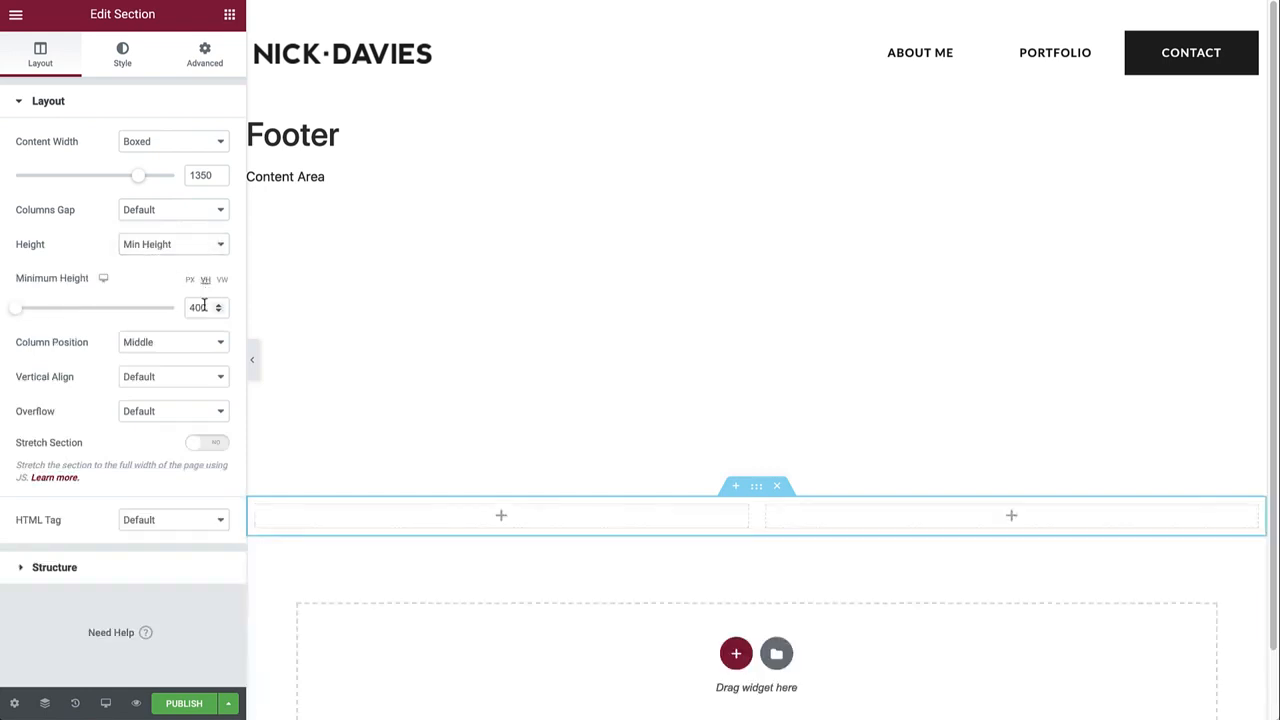
double_click(204, 306)
text(10)
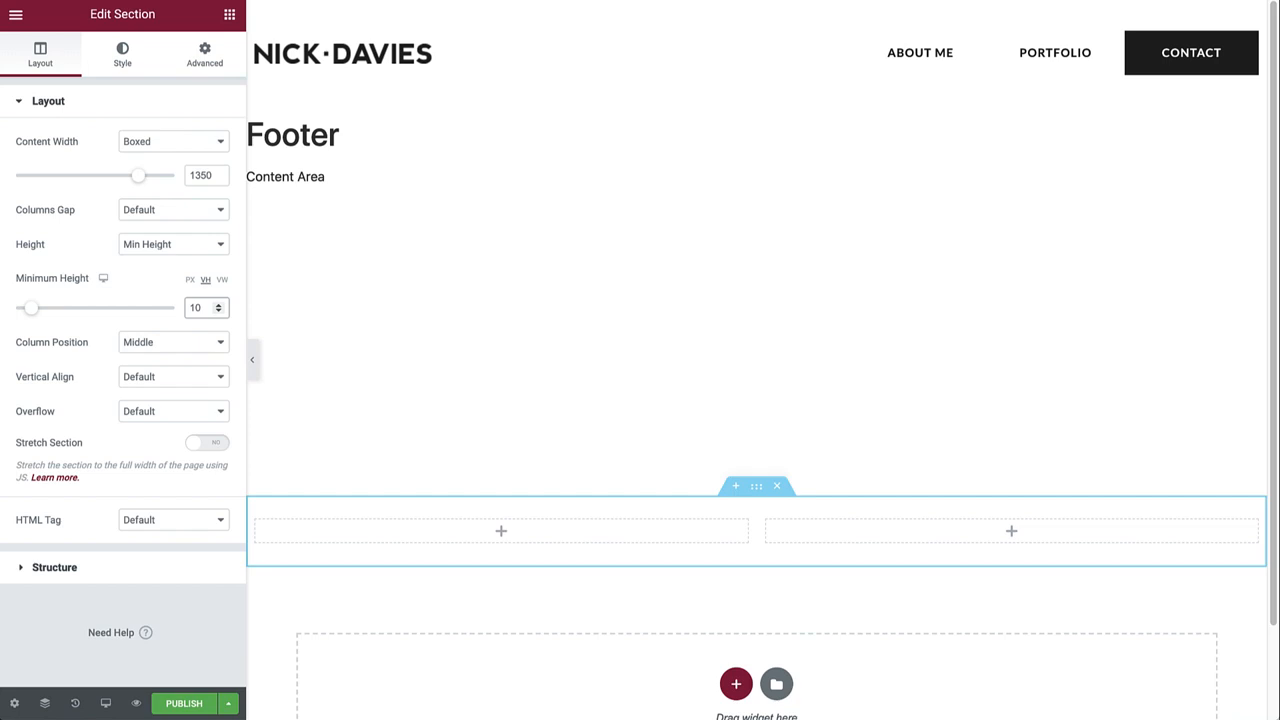
click(229, 15)
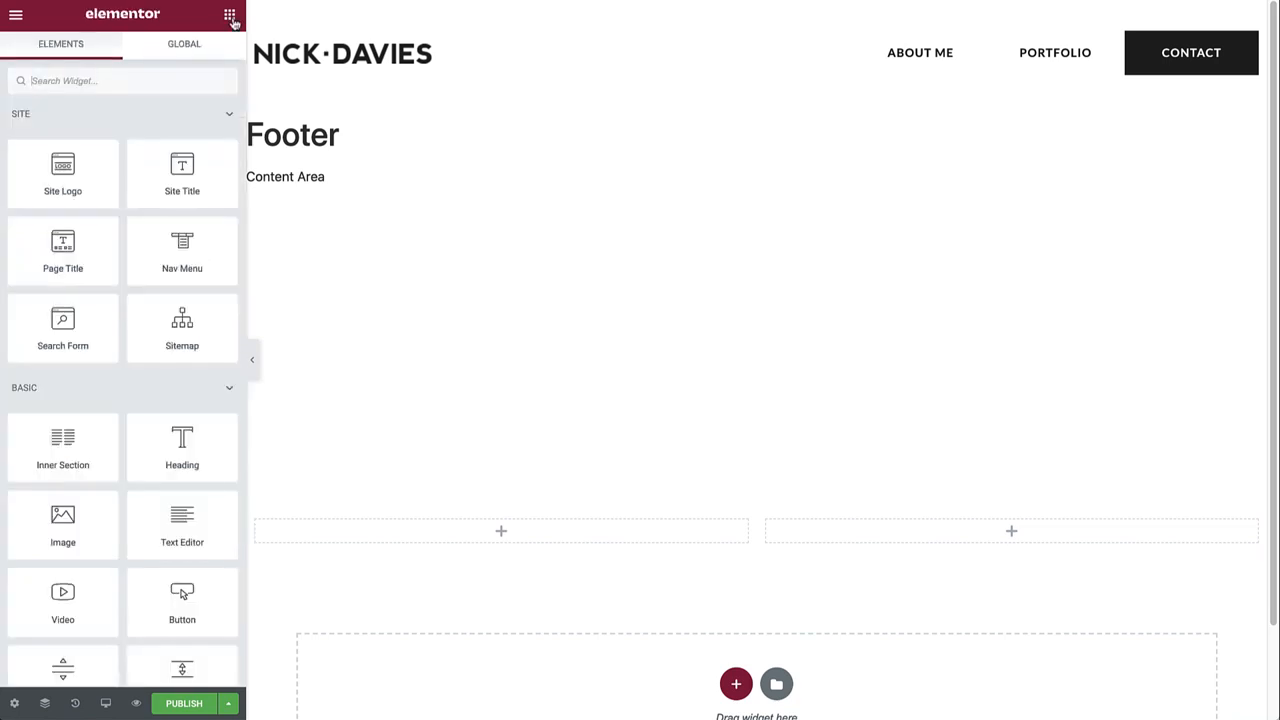
text(icon)
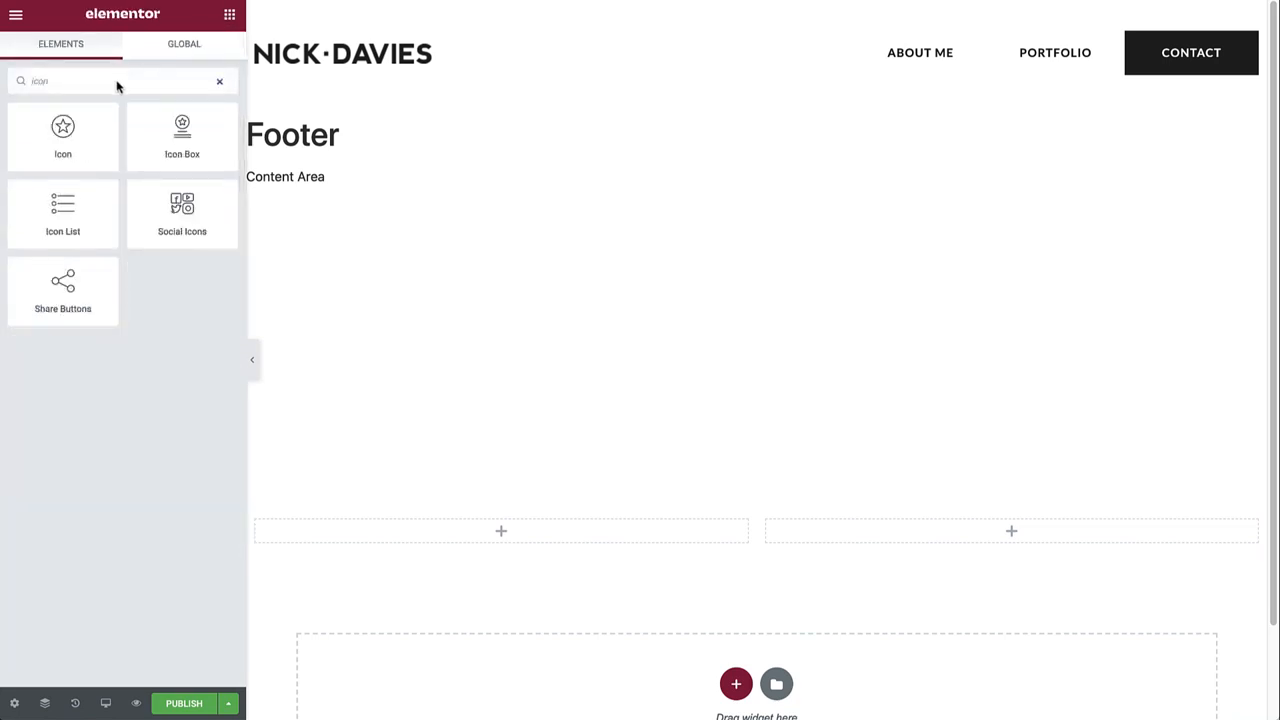
drag(63, 212, 493, 526)
click(211, 284)
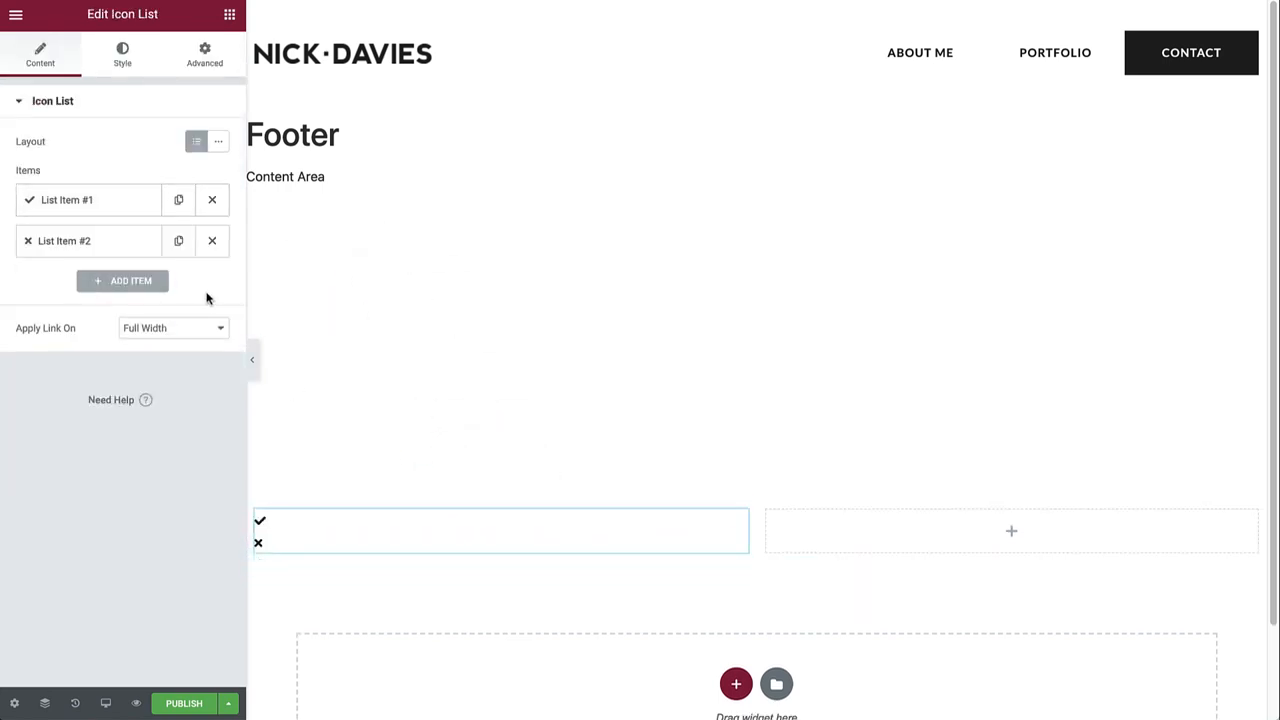
click(212, 241)
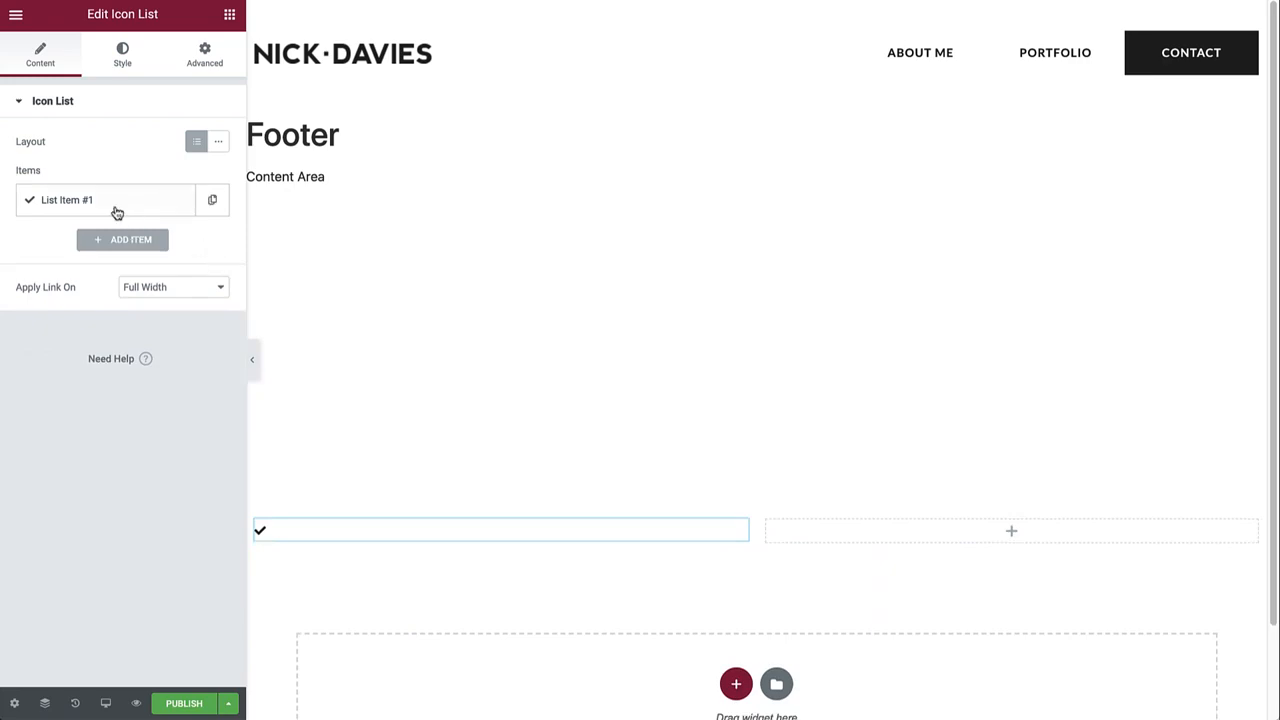
click(117, 204)
click(148, 320)
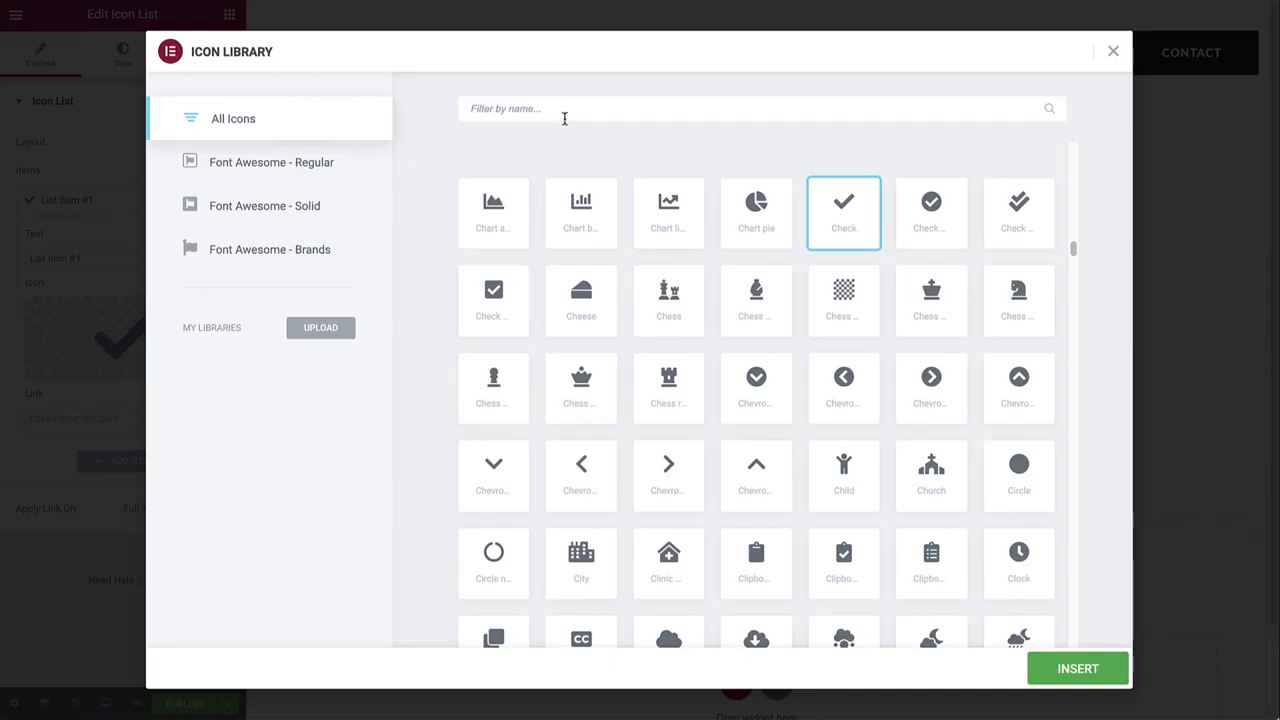
click(563, 117)
text(copy)
click(586, 200)
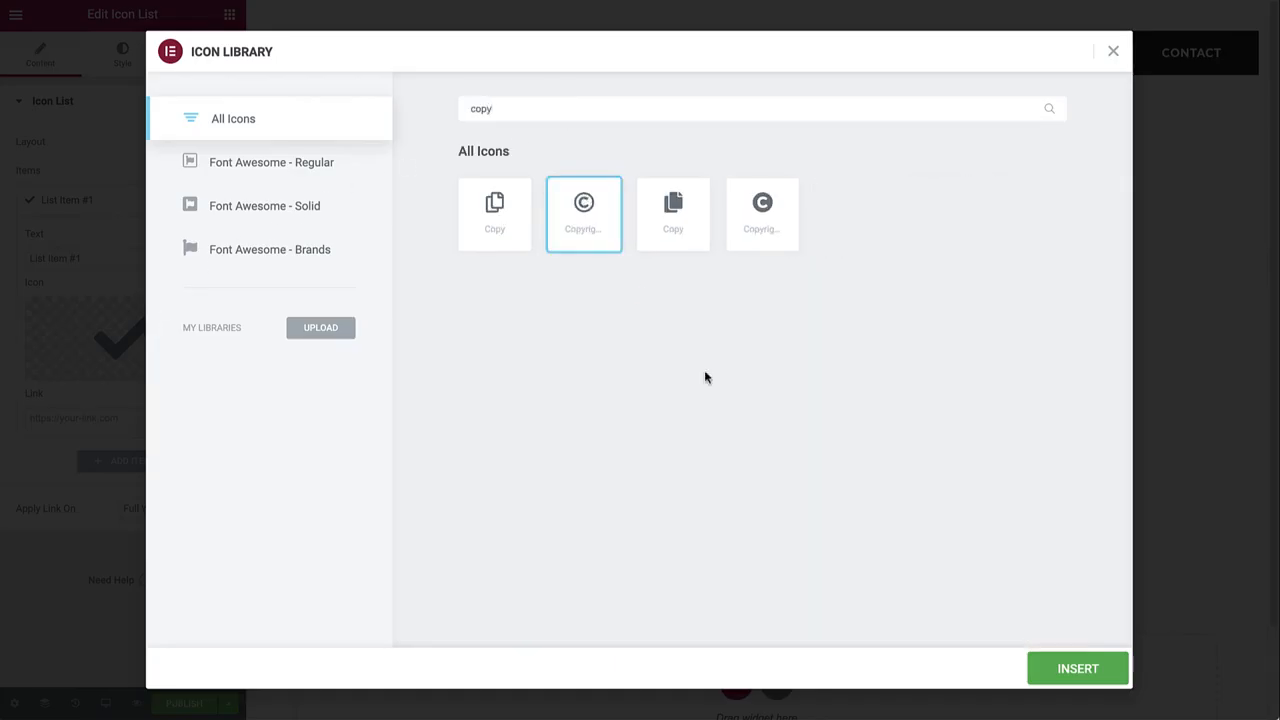
click(1065, 670)
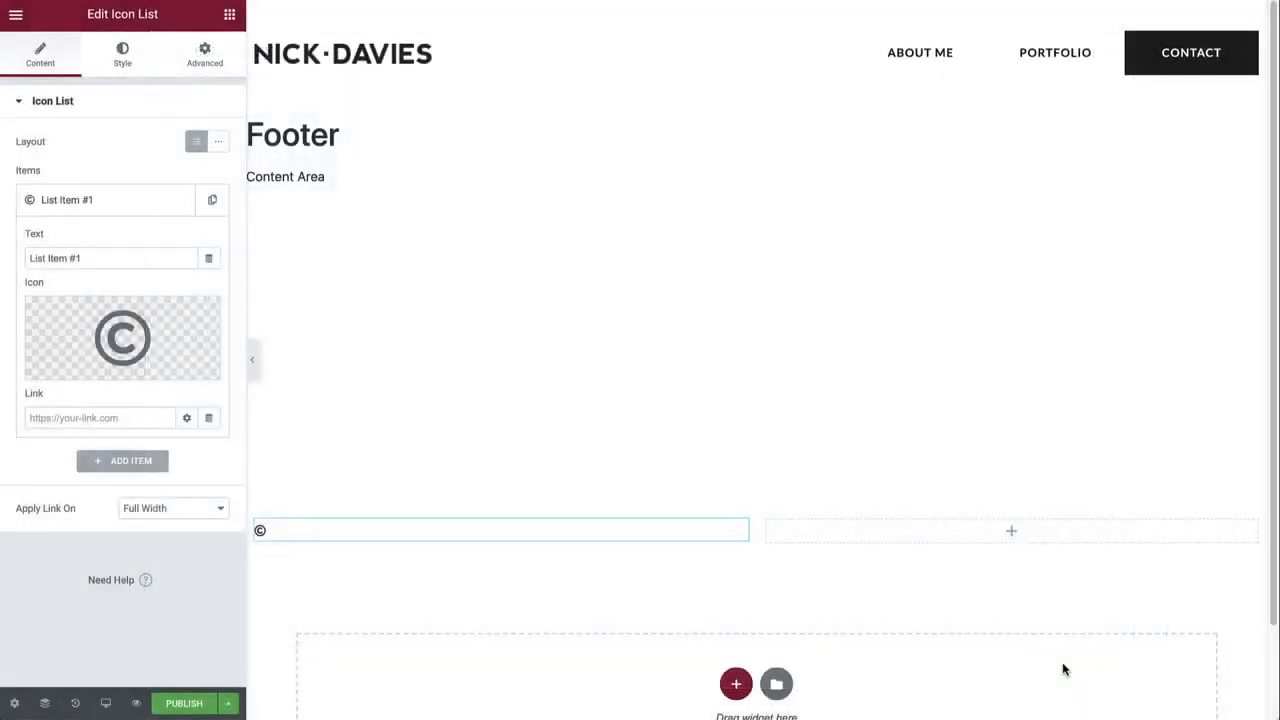
triple_click(103, 259)
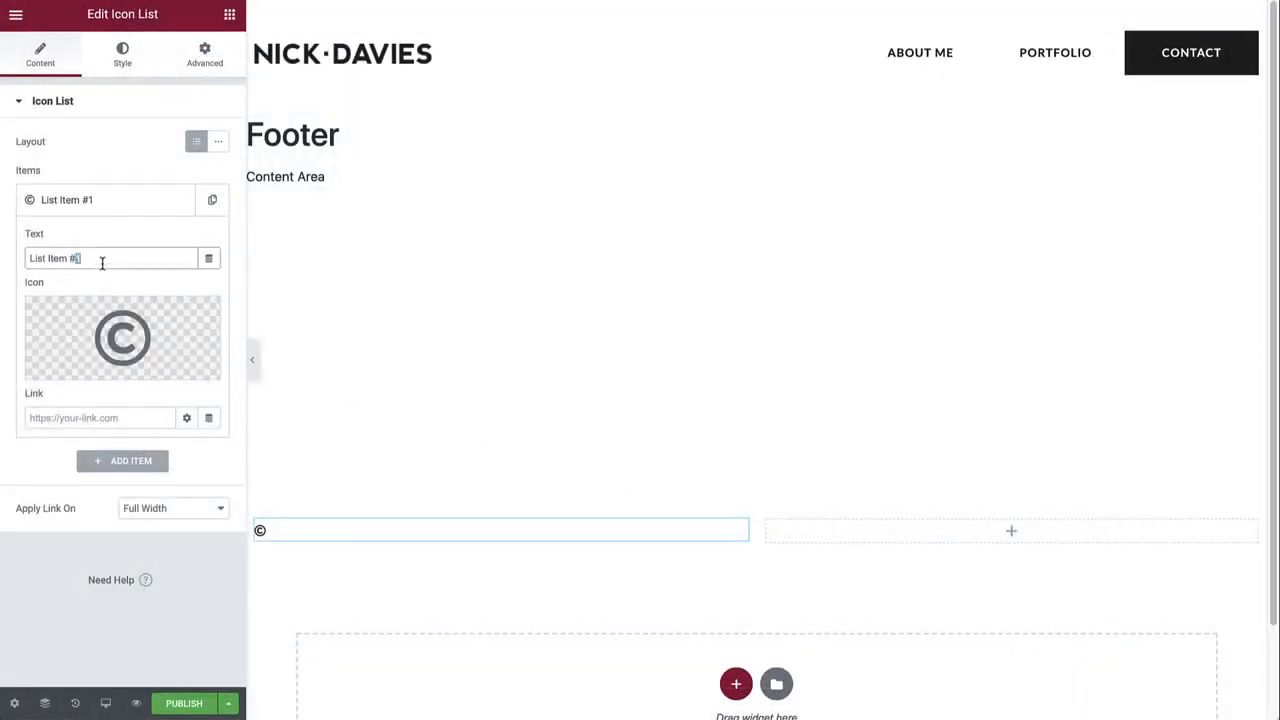
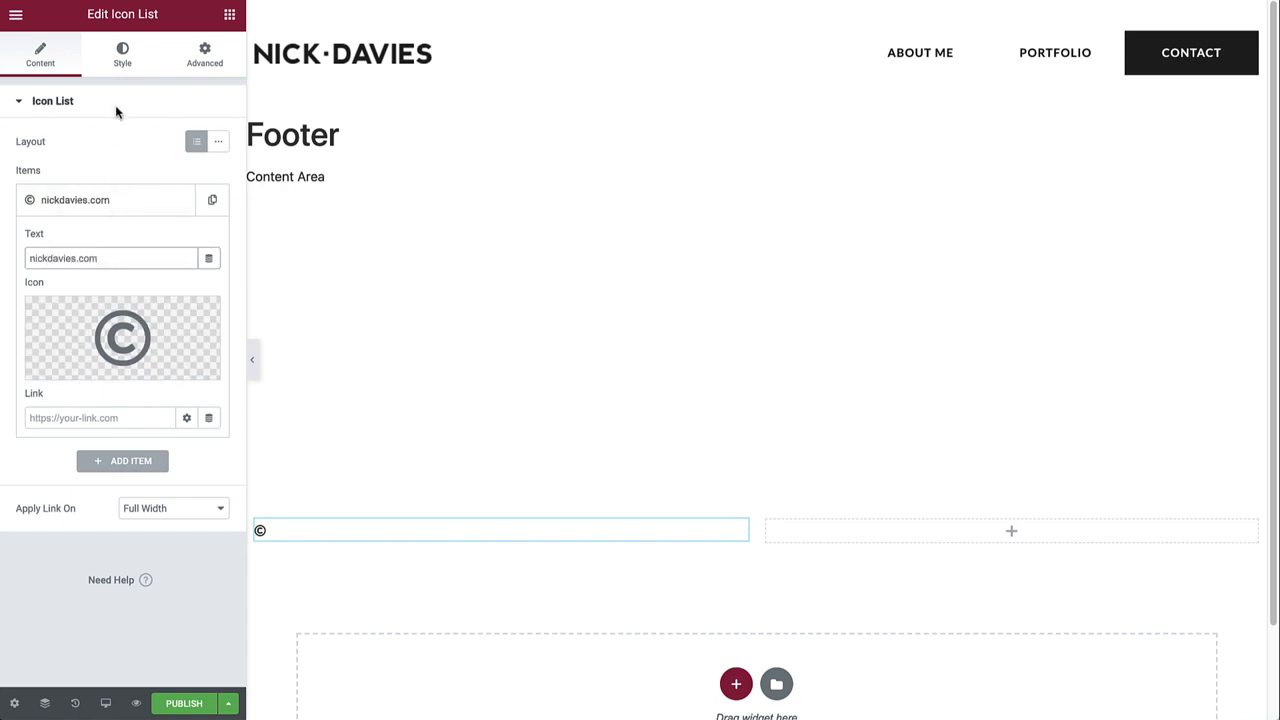
Style the list icon with the Primary global colour and size 15.
click(125, 65)
click(89, 292)
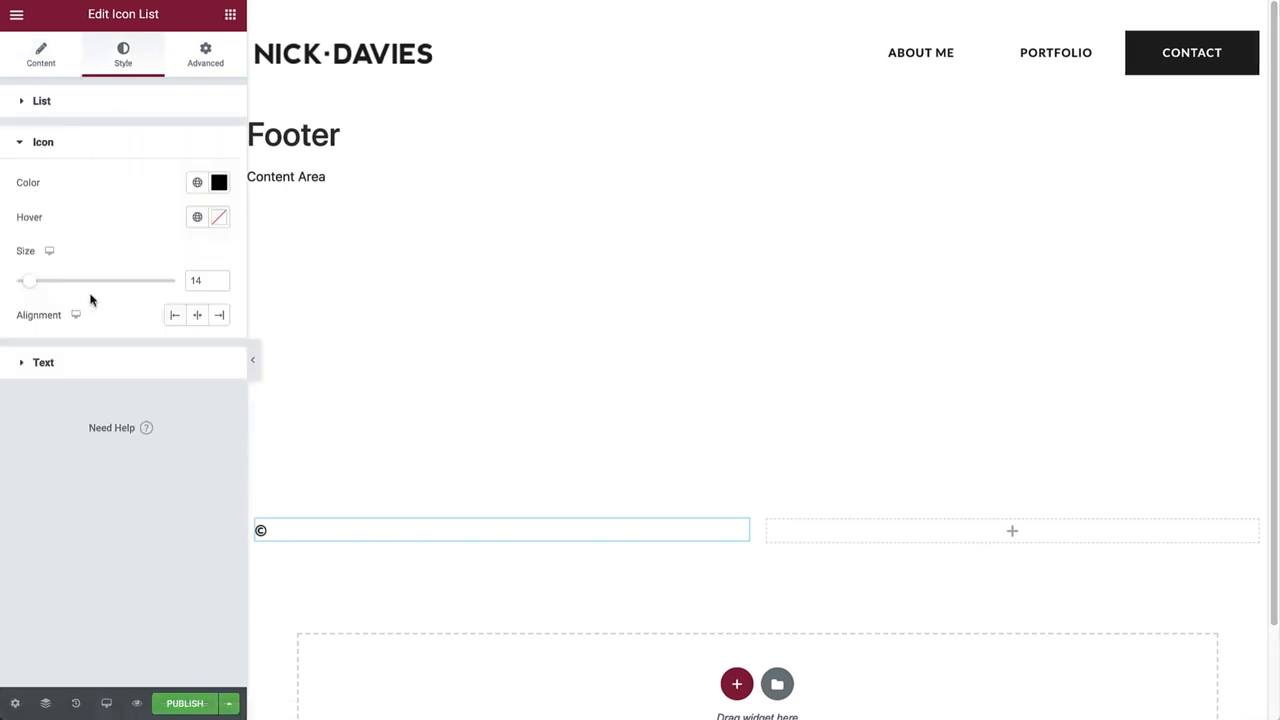
click(197, 182)
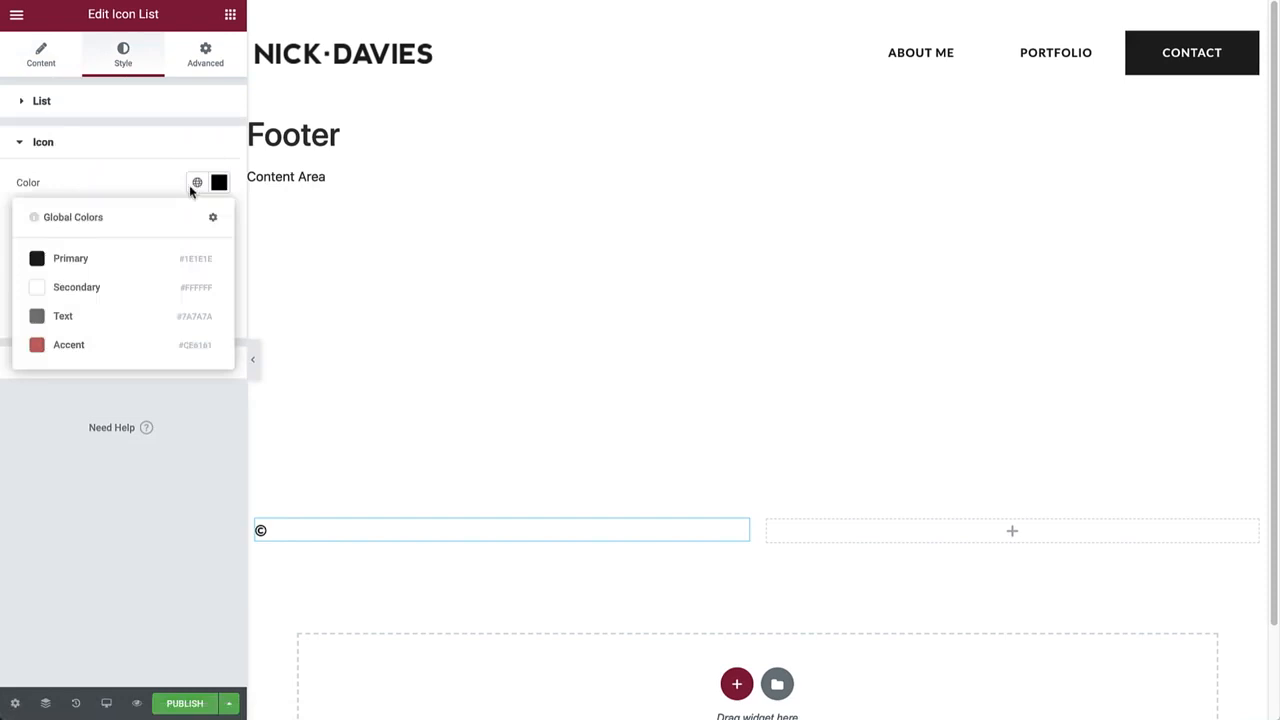
click(104, 260)
click(219, 277)
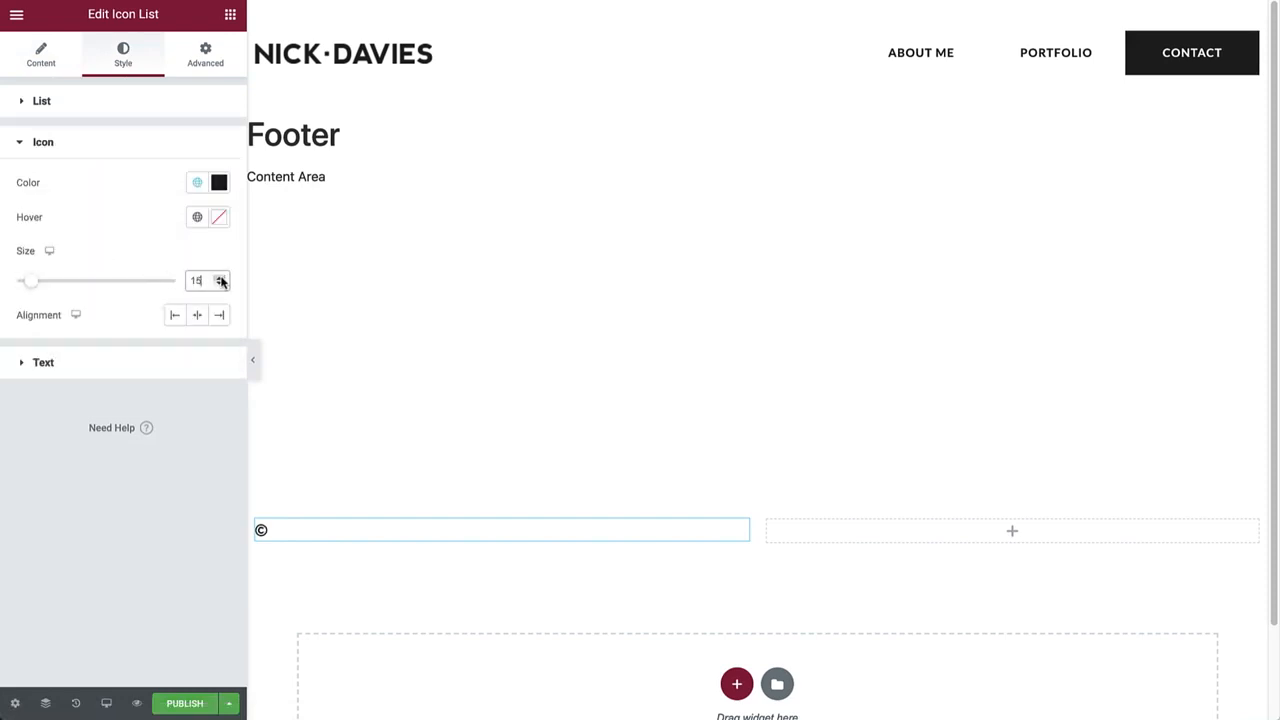
Give the footer text the Primary colour and the Accent Text global font.
click(57, 365)
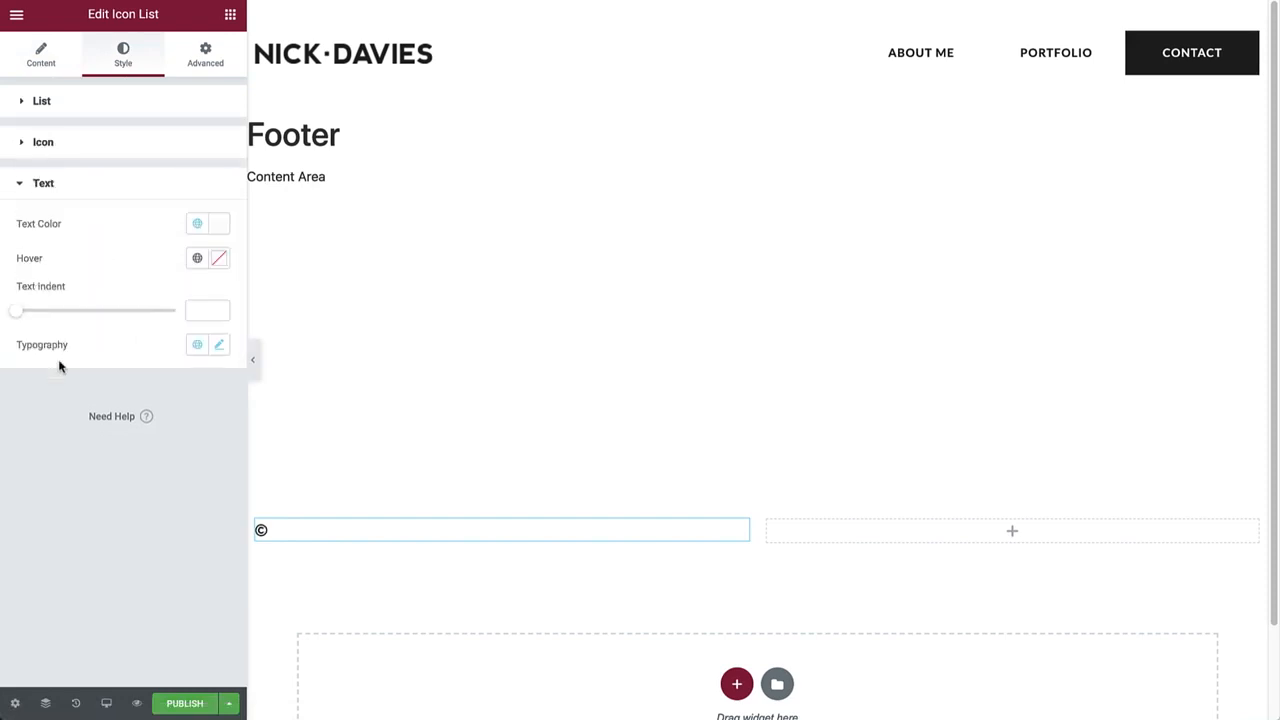
click(198, 223)
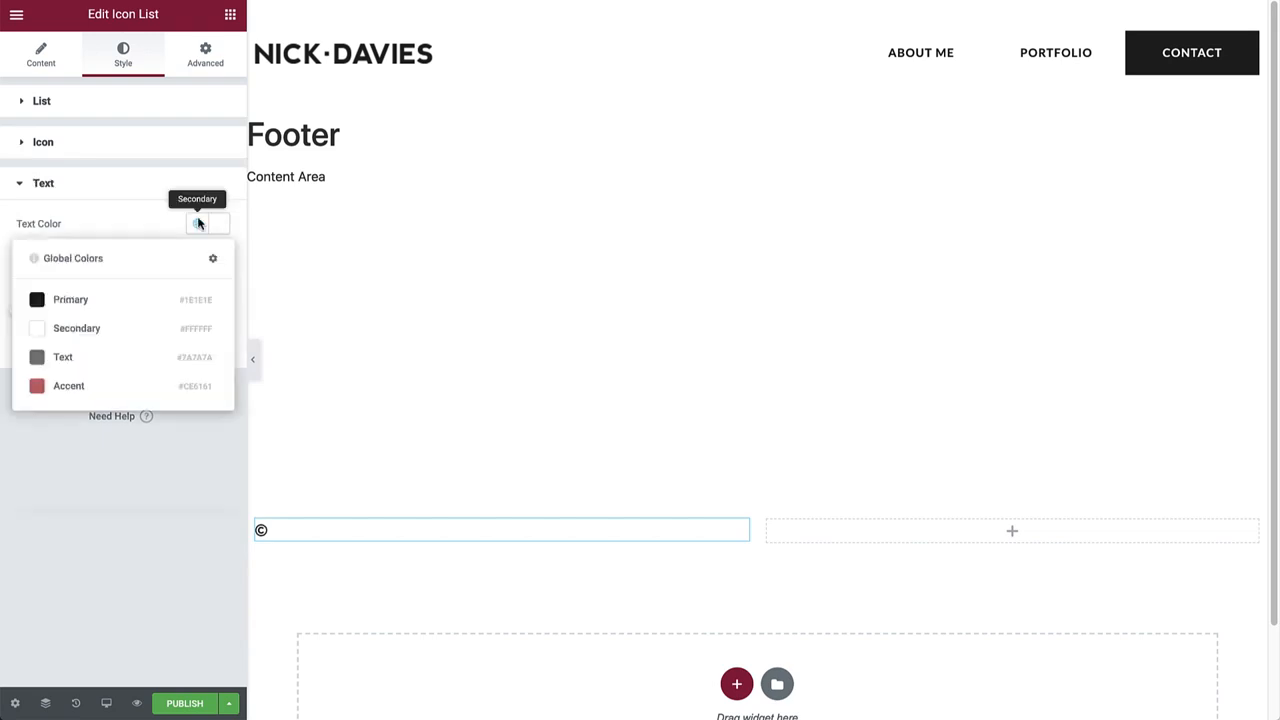
click(89, 309)
click(195, 345)
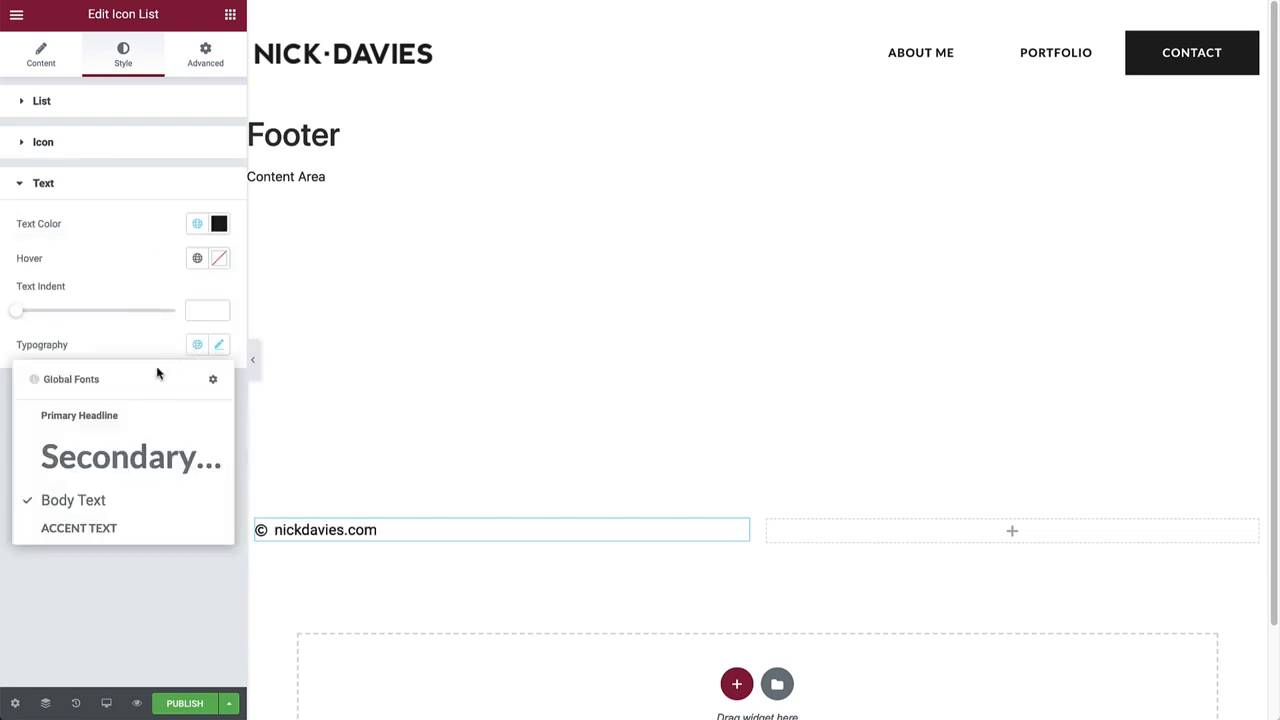
click(75, 533)
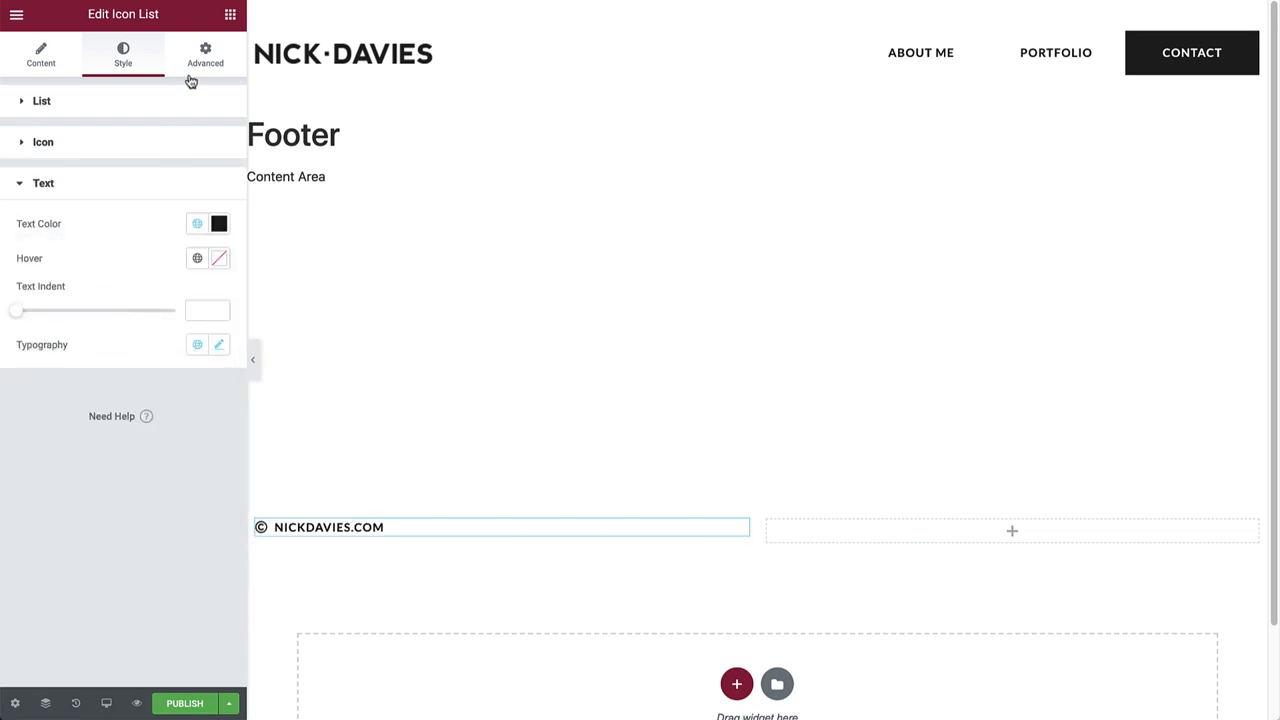
click(230, 14)
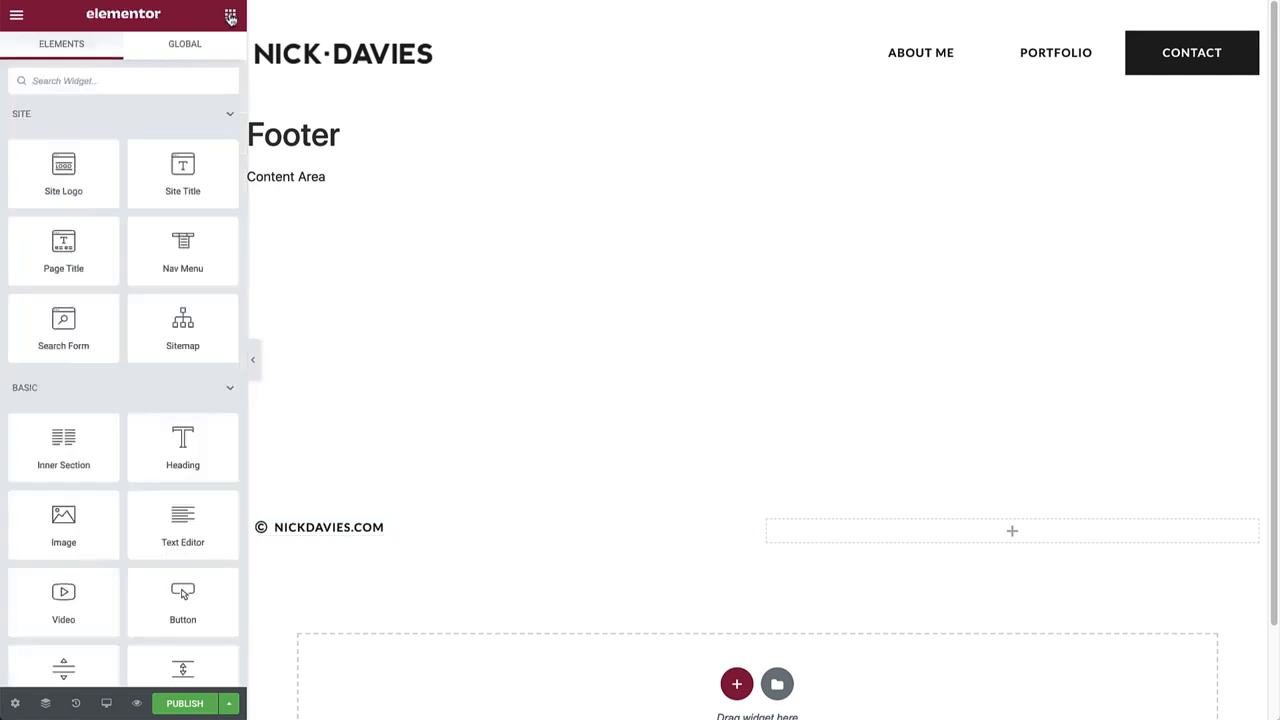
Add a Social Icons widget to the right column with Facebook opening in a new window.
click(87, 79)
text(soci)
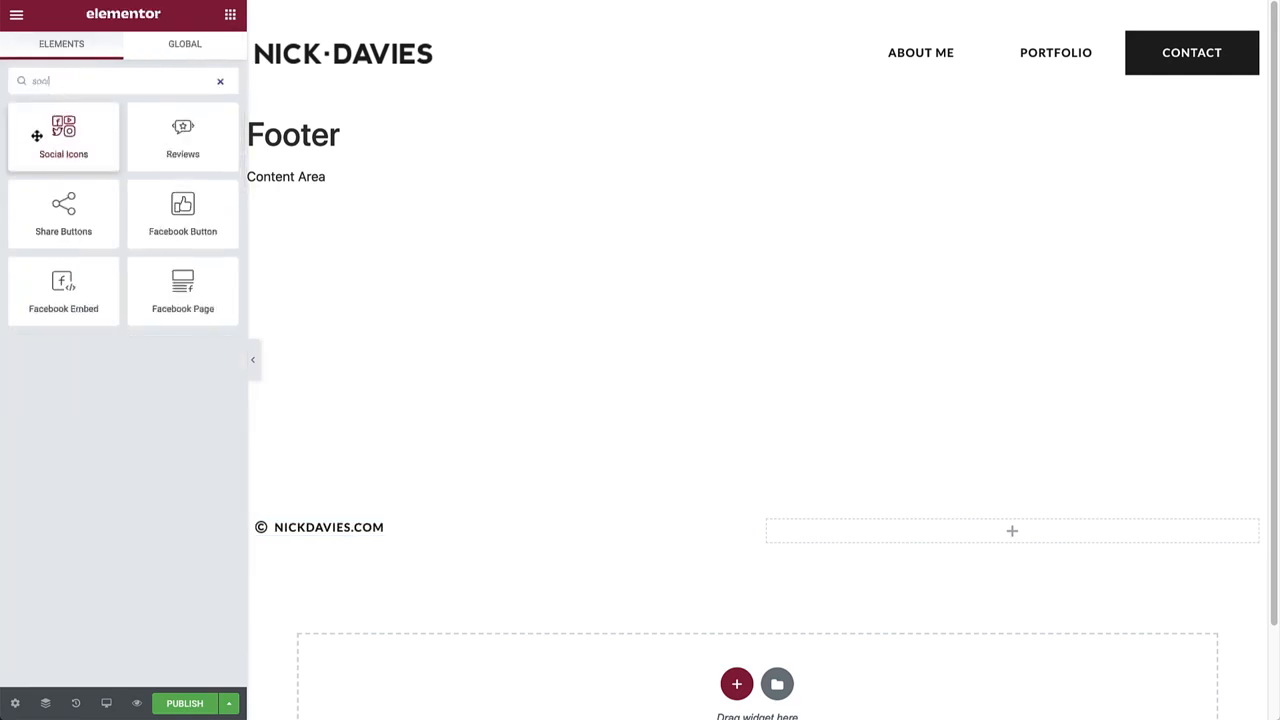
drag(40, 132, 877, 520)
click(140, 176)
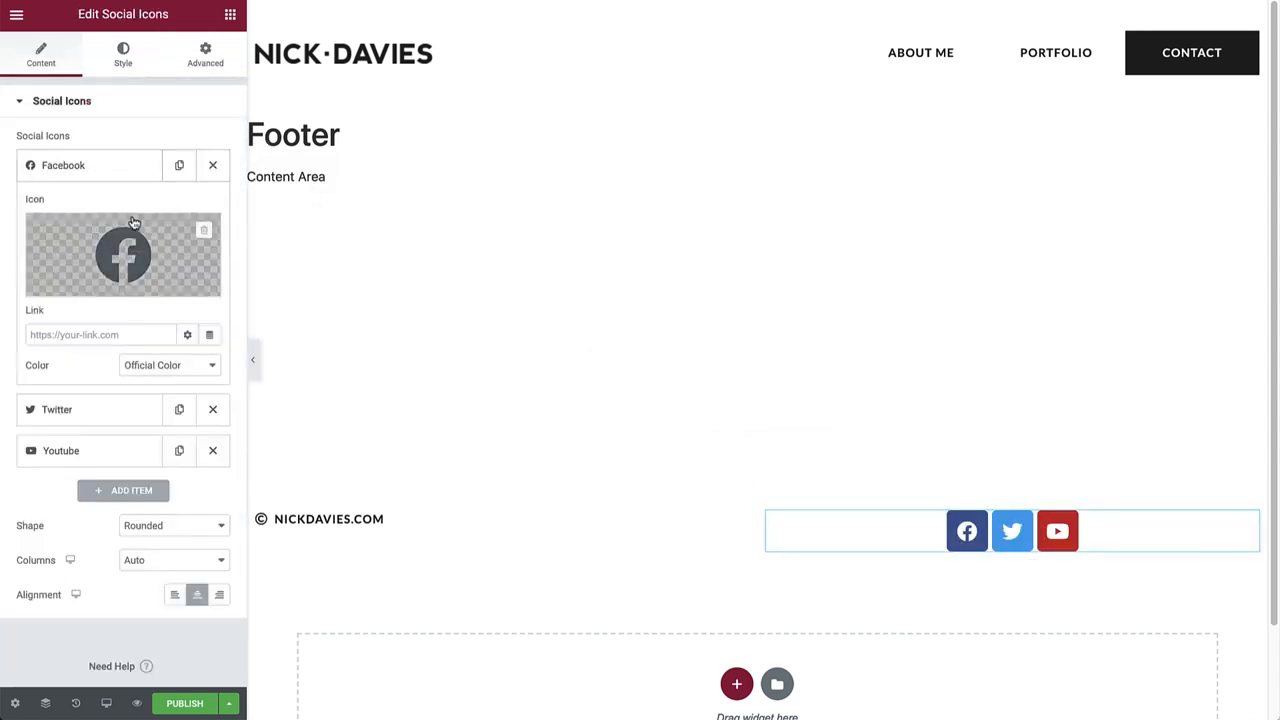
click(115, 336)
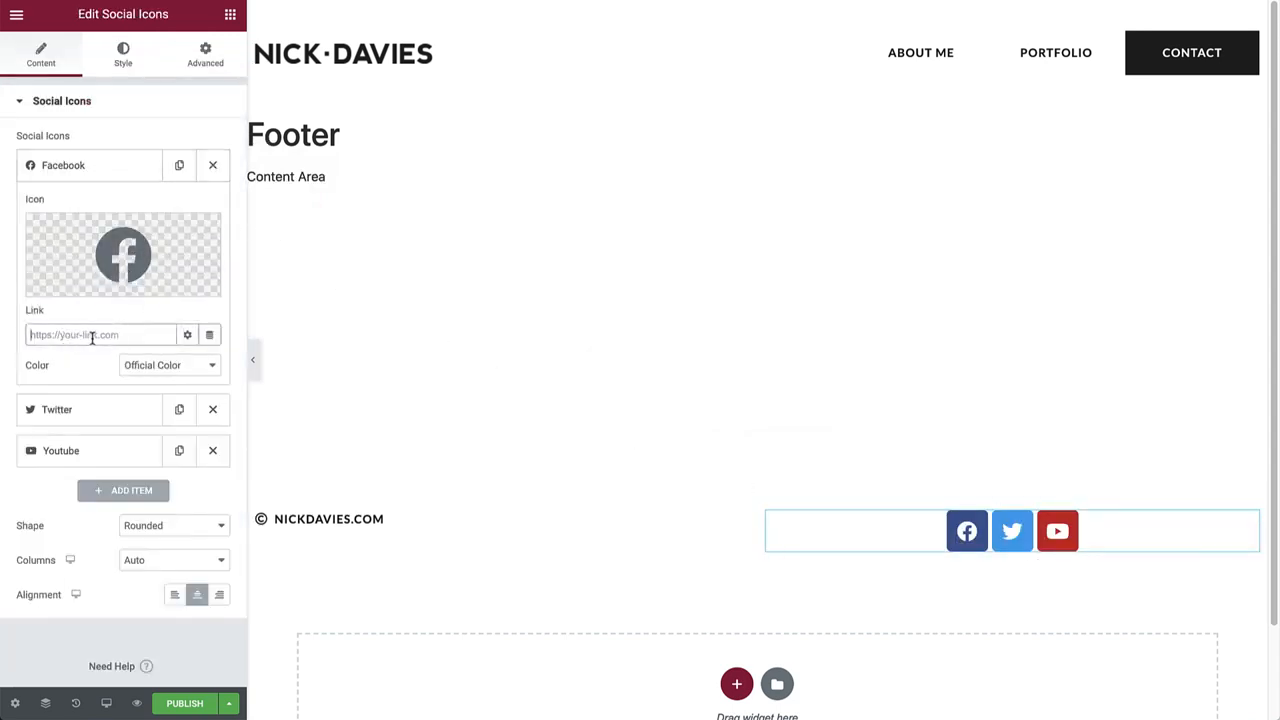
click(182, 343)
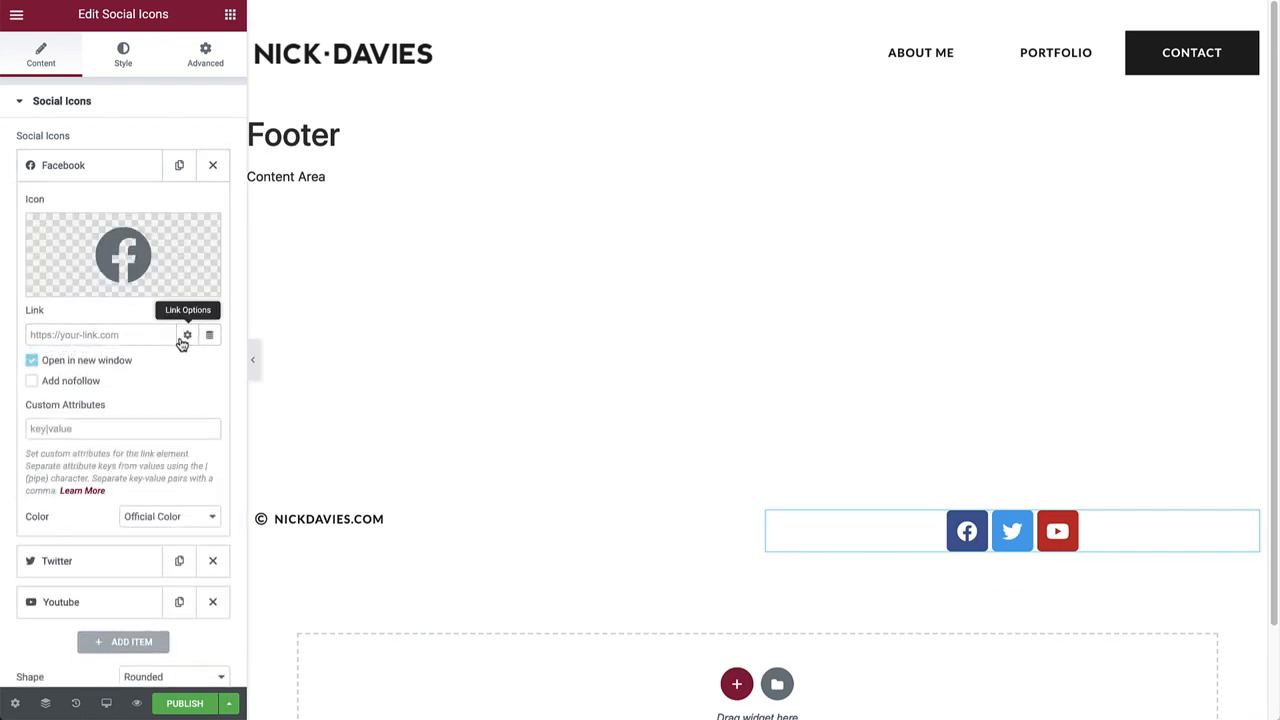
click(33, 362)
click(33, 362)
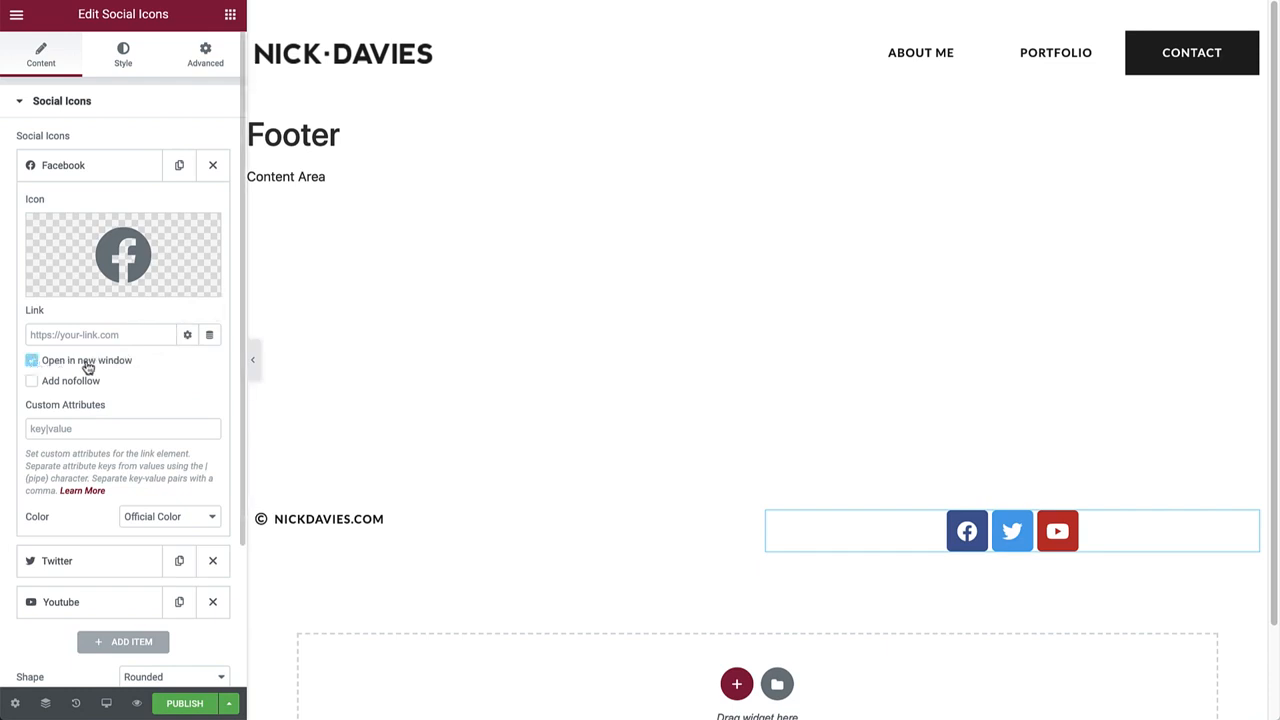
click(81, 170)
Make the social icons circle-shaped and right-aligned.
click(192, 323)
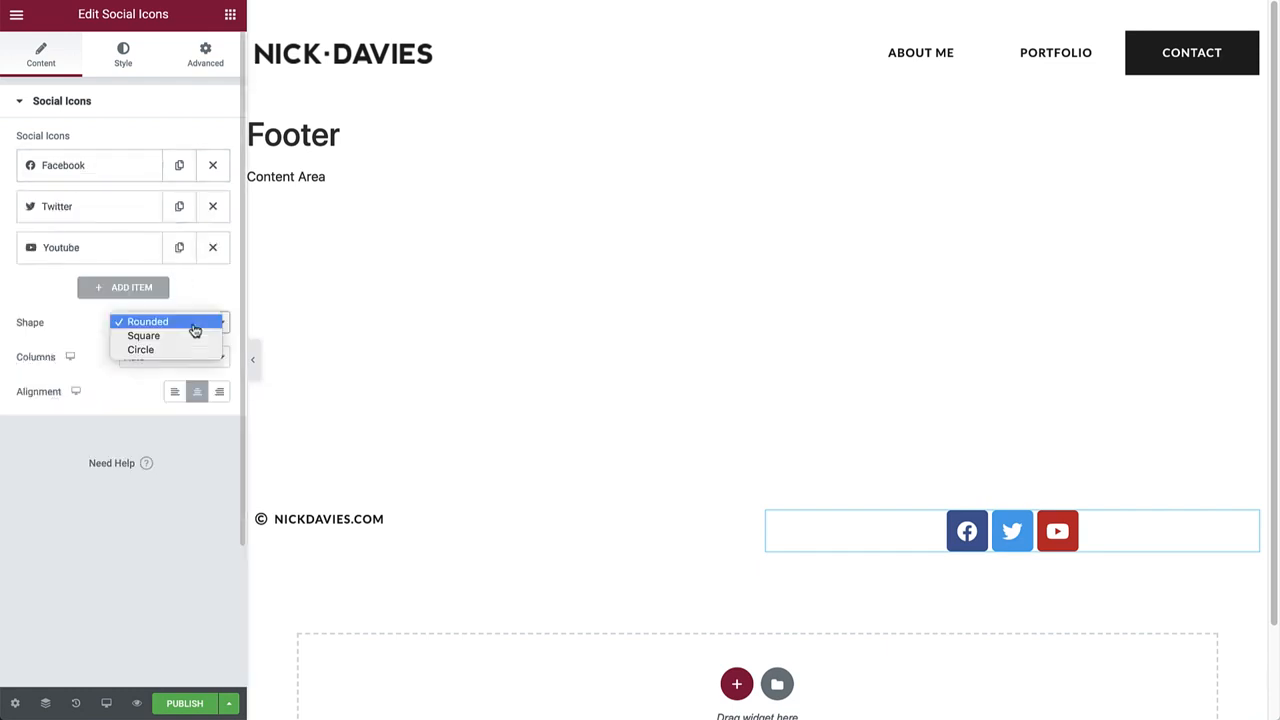
click(183, 337)
click(177, 330)
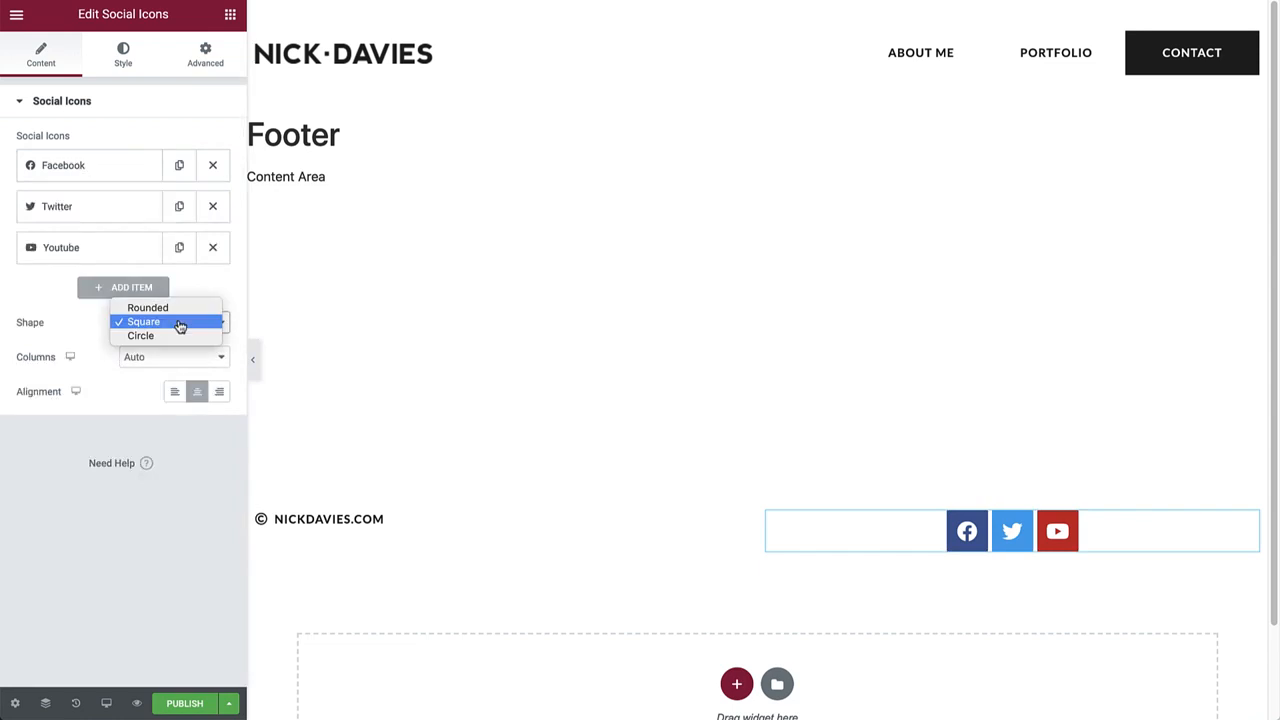
click(173, 338)
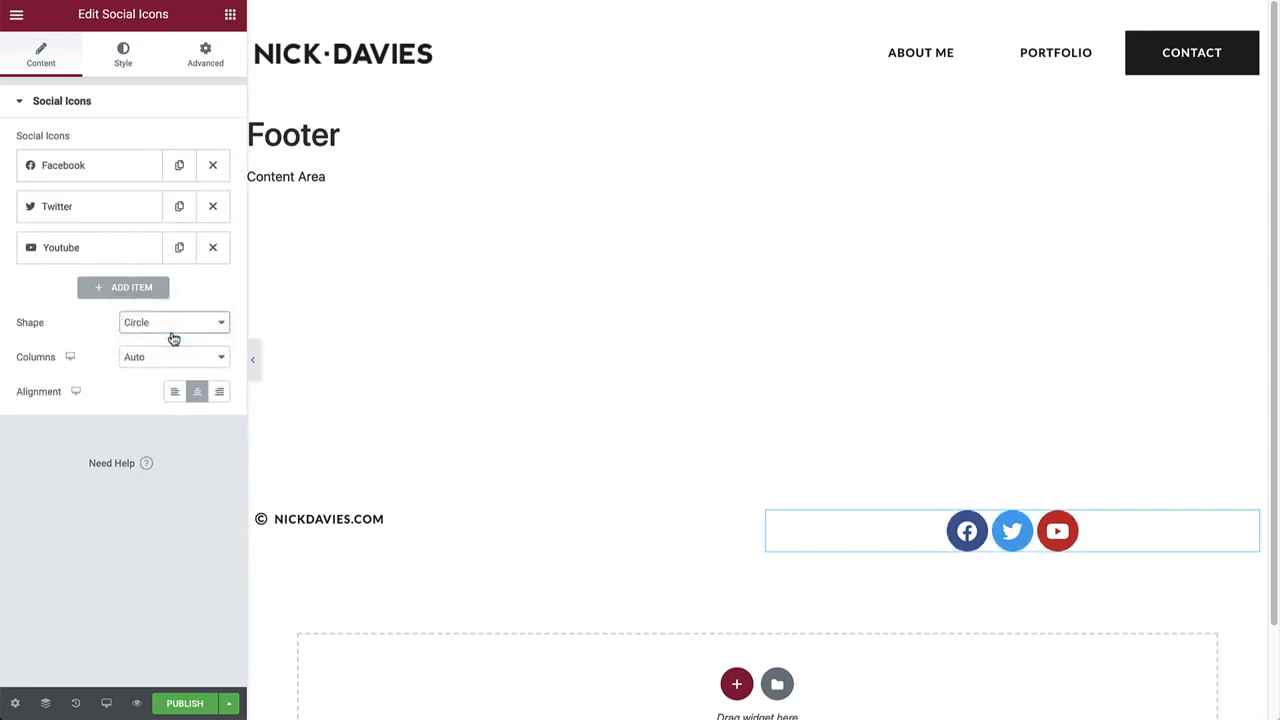
click(219, 392)
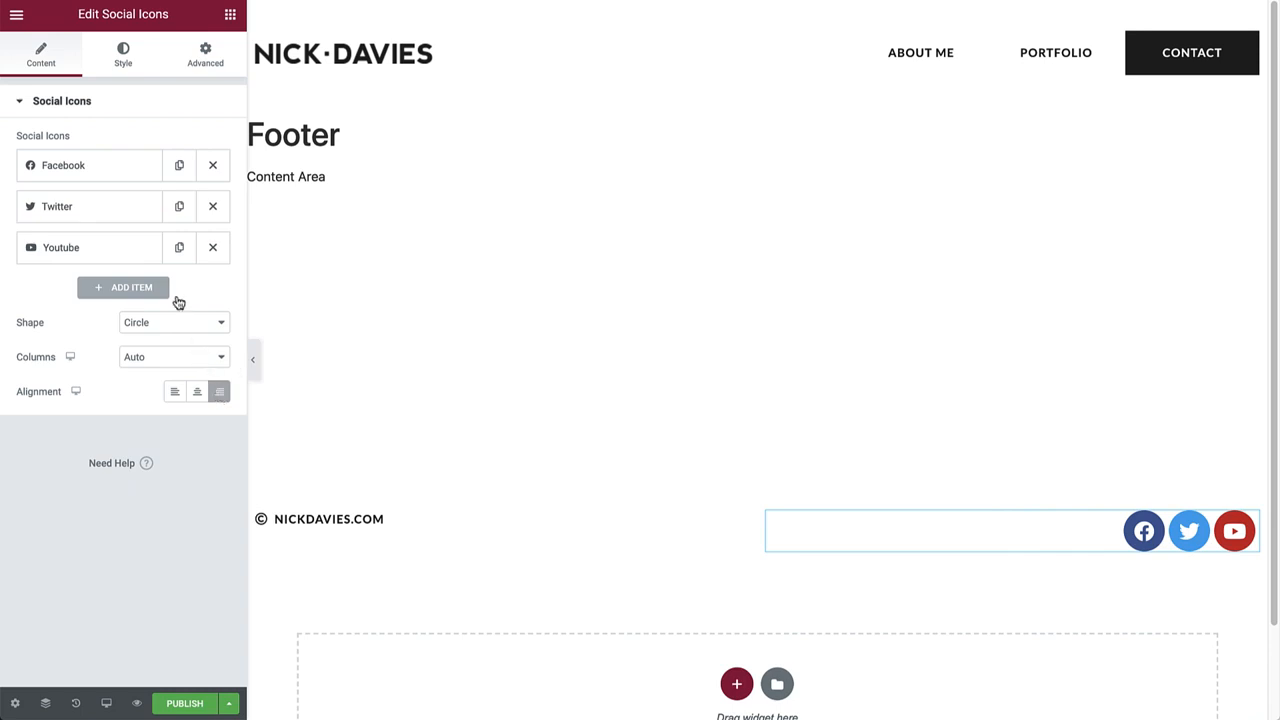
click(123, 58)
Set custom icon colours: transparent primary and global Primary black secondary.
click(188, 148)
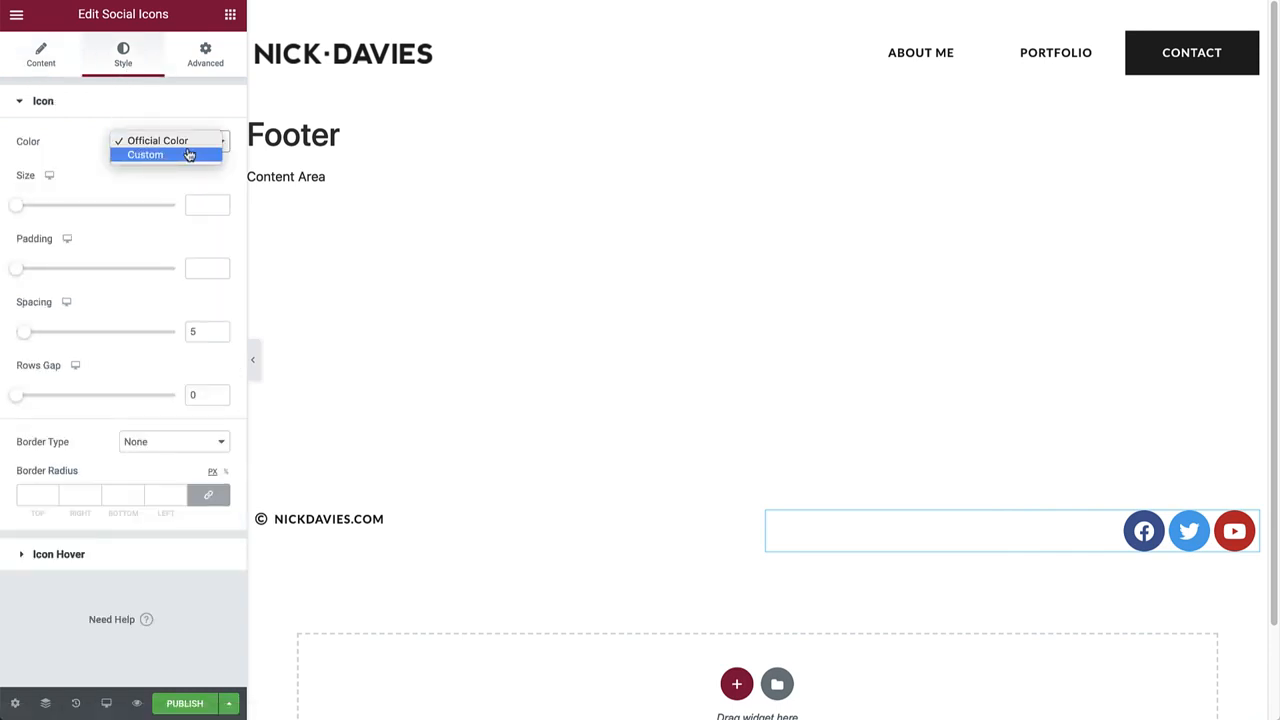
click(149, 155)
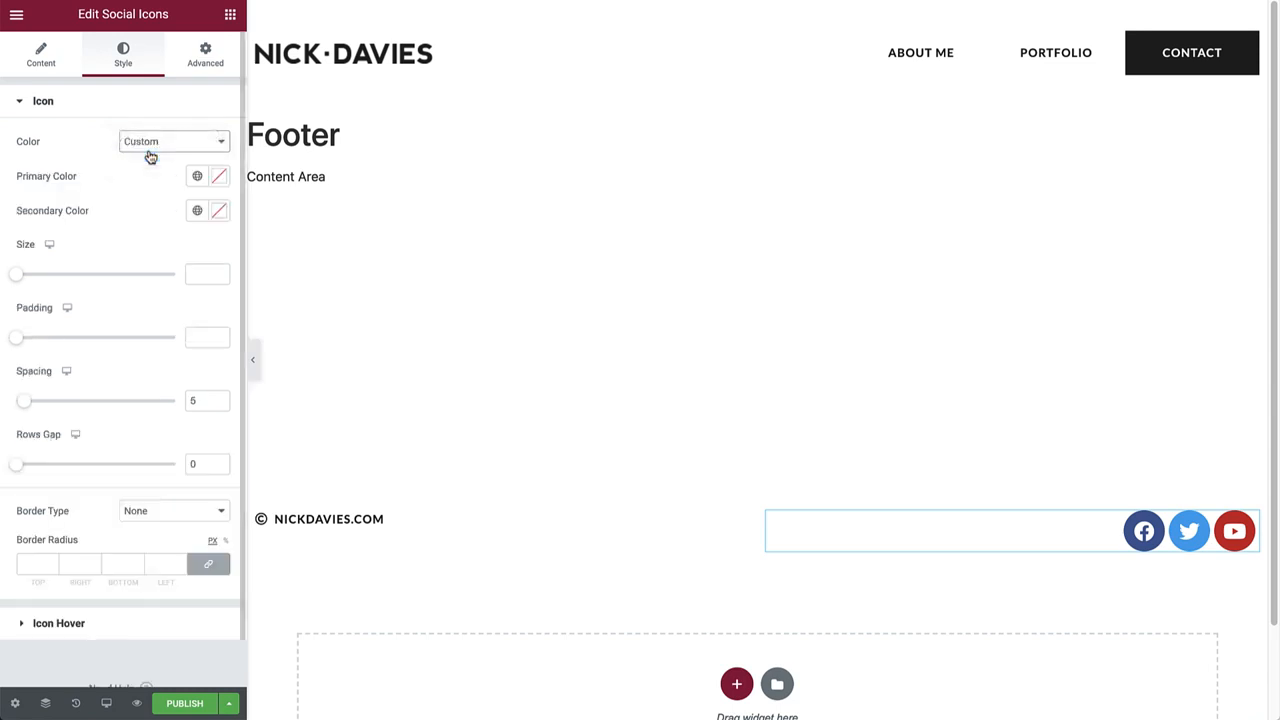
click(216, 178)
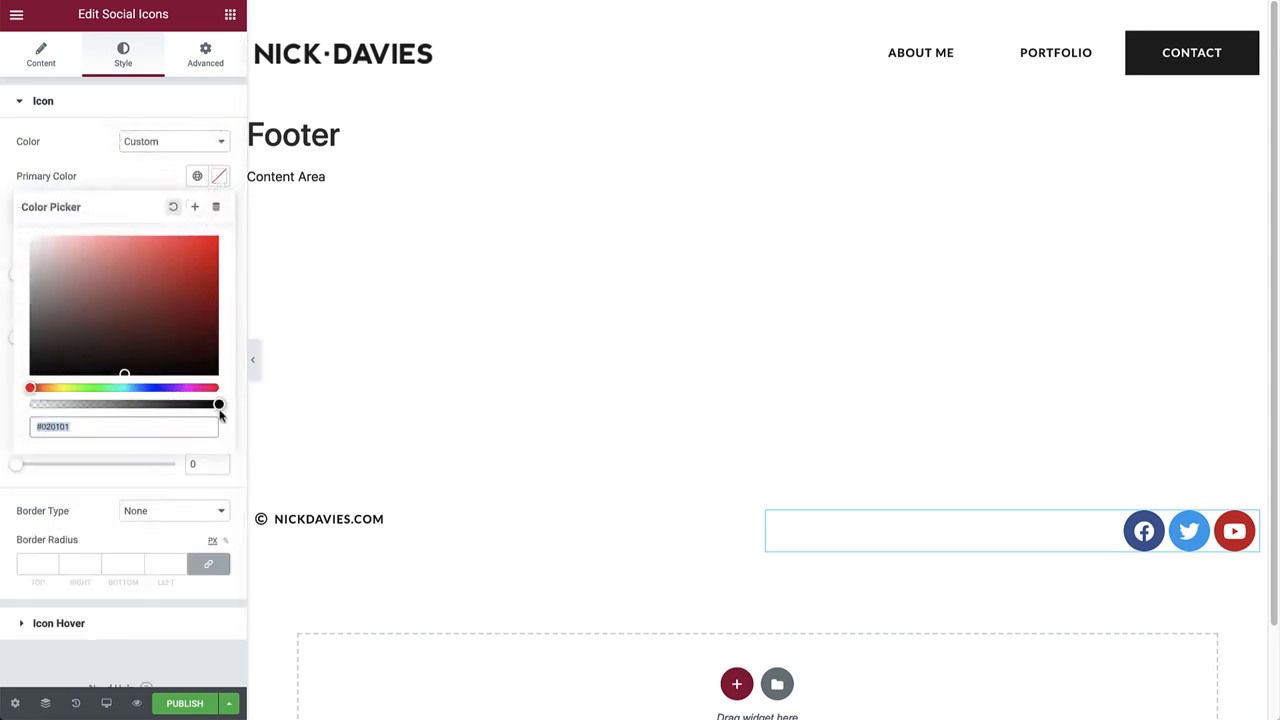
drag(220, 411, 29, 414)
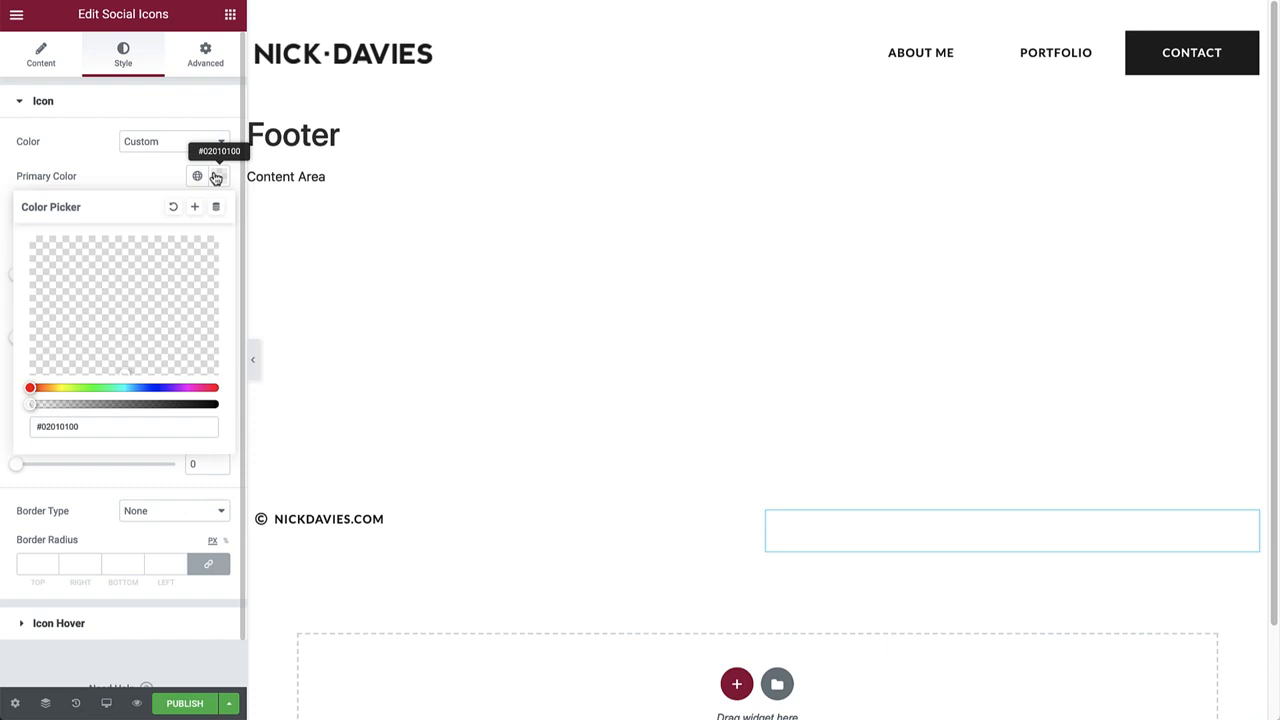
click(216, 177)
click(197, 210)
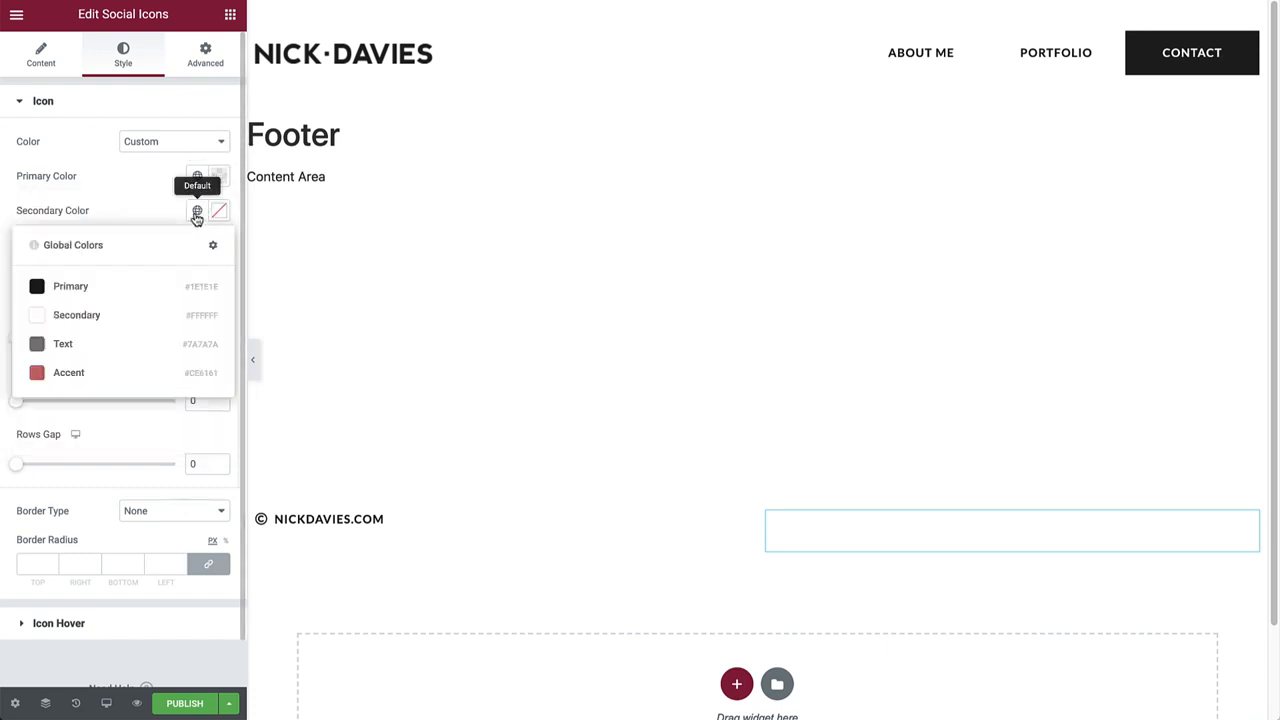
click(118, 290)
Set the social icon size to 18 and spacing to 0.
click(193, 273)
text(18)
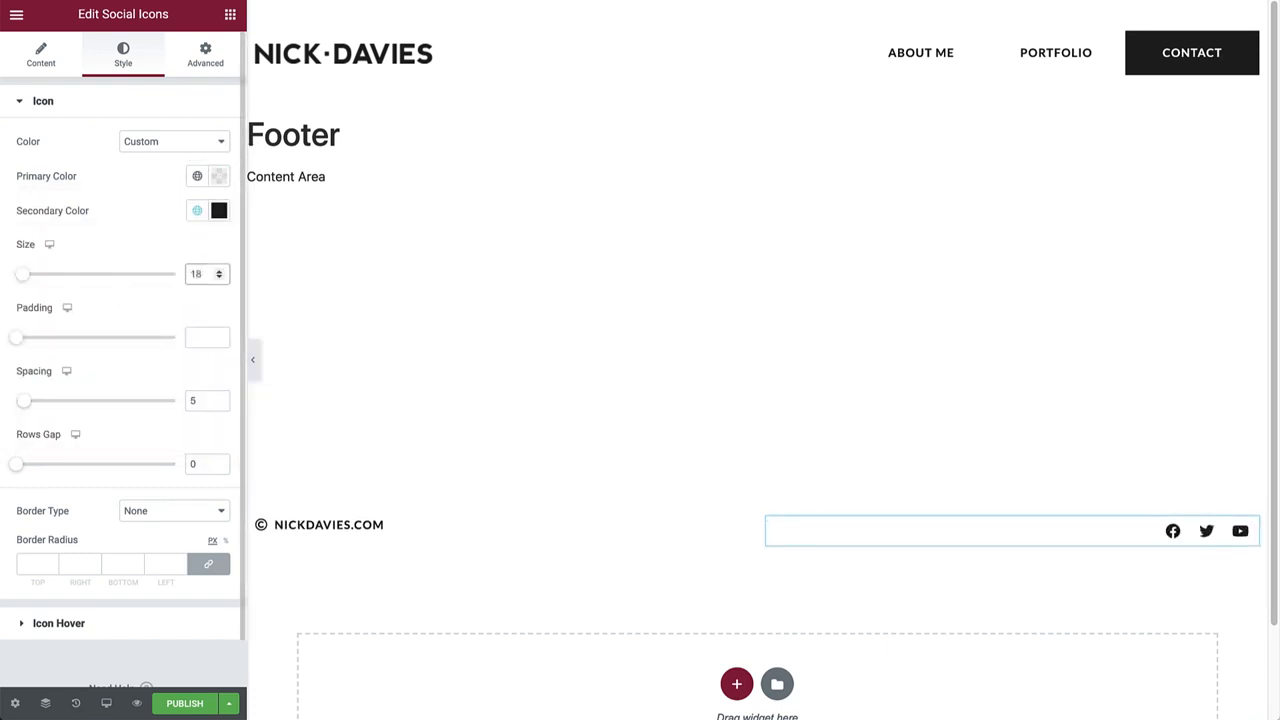
click(217, 401)
click(220, 404)
click(220, 404)
click(220, 404)
click(220, 404)
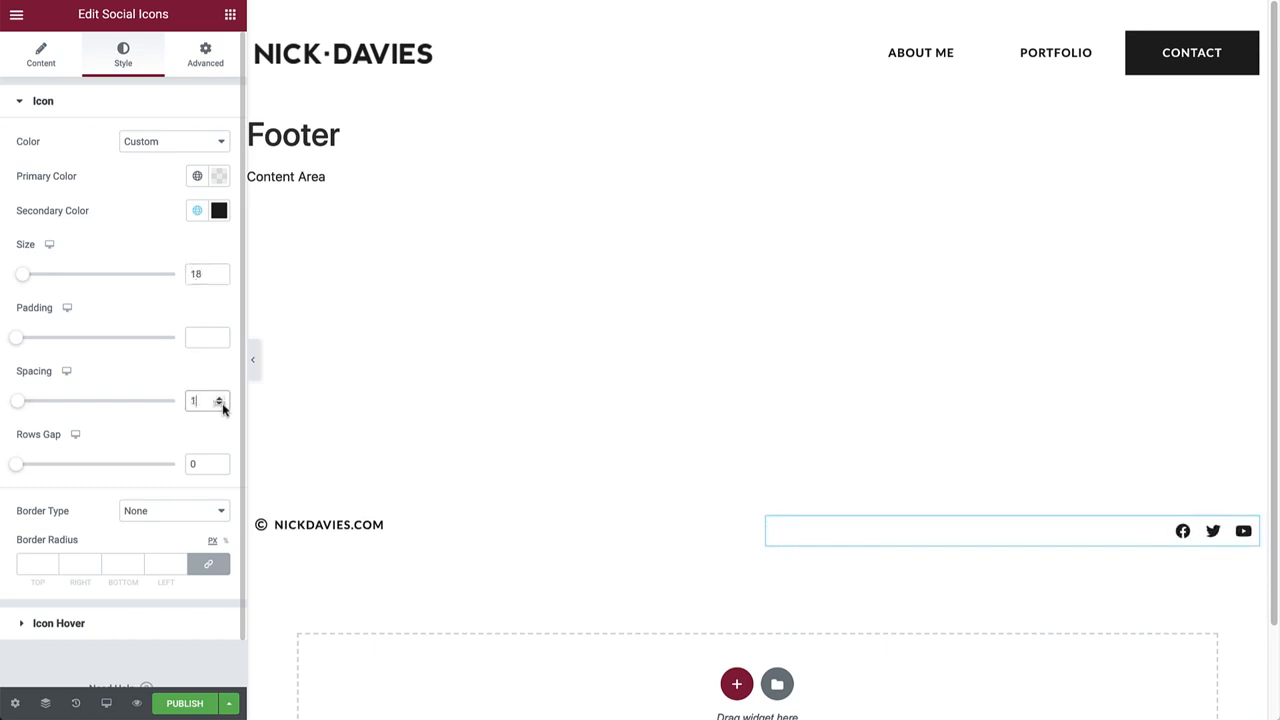
click(220, 404)
Give the icon hover state a transparent primary and global Accent red secondary colour.
click(68, 620)
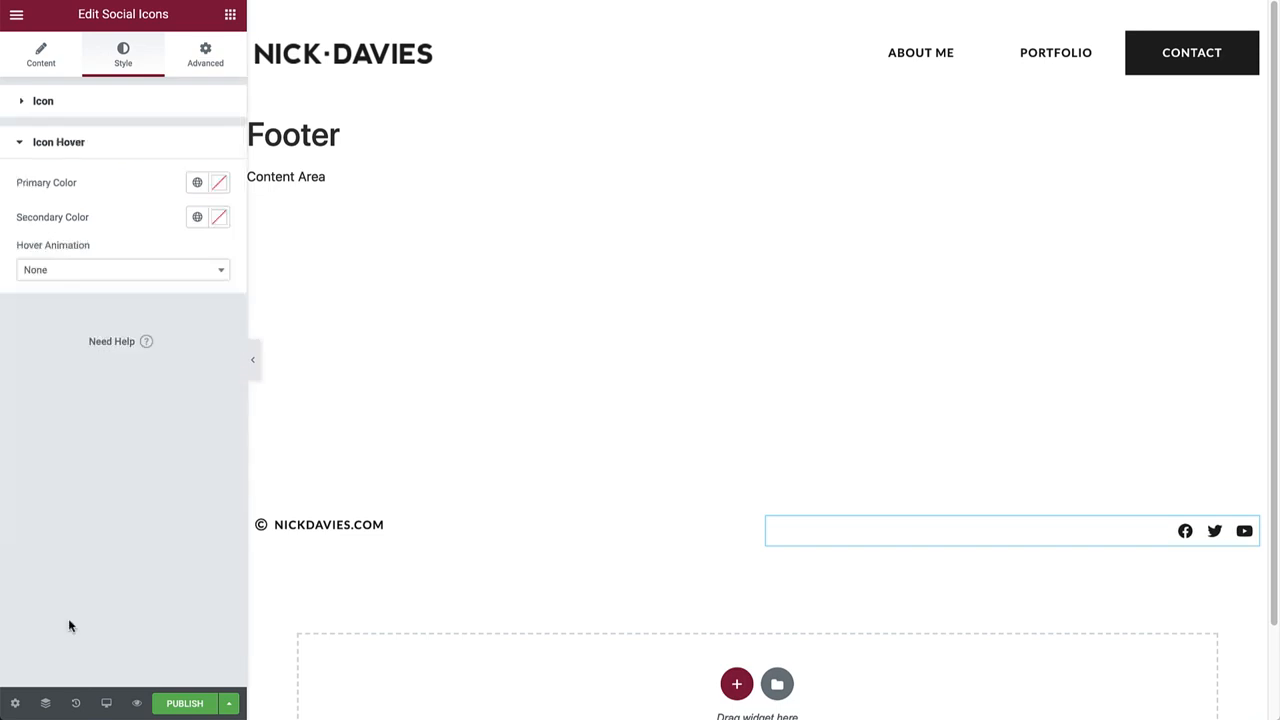
click(219, 184)
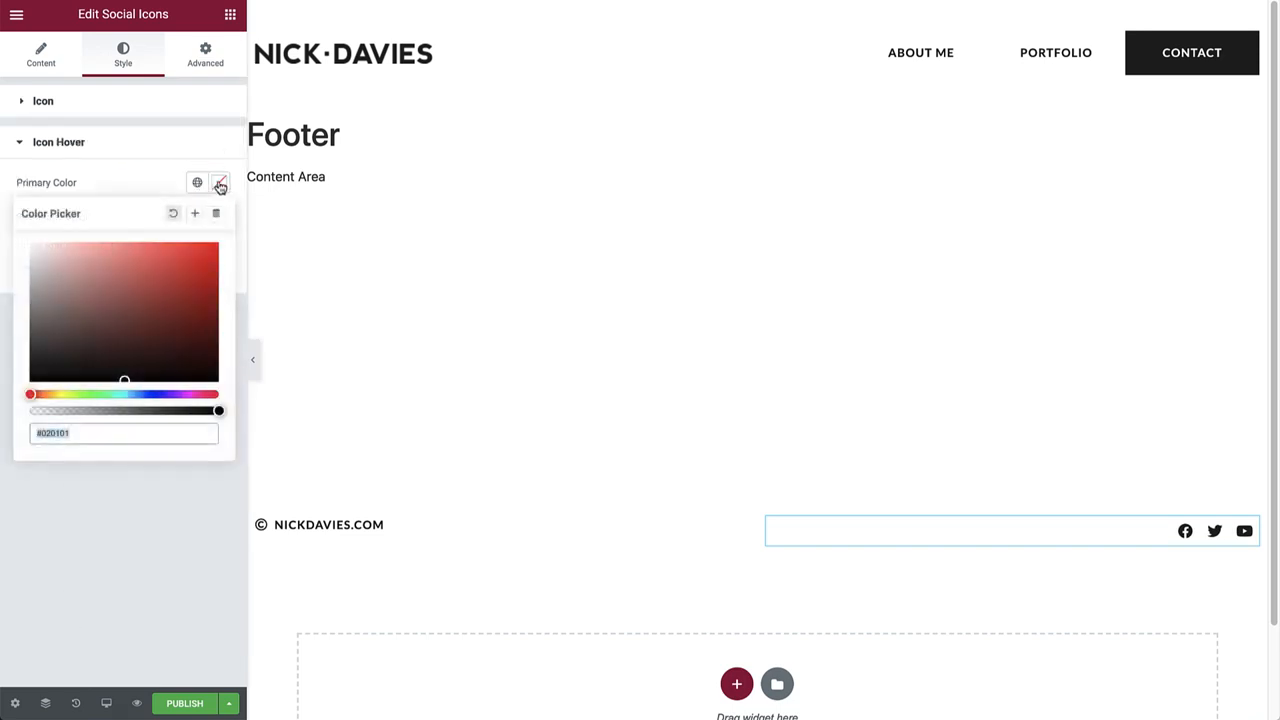
drag(219, 410, 14, 422)
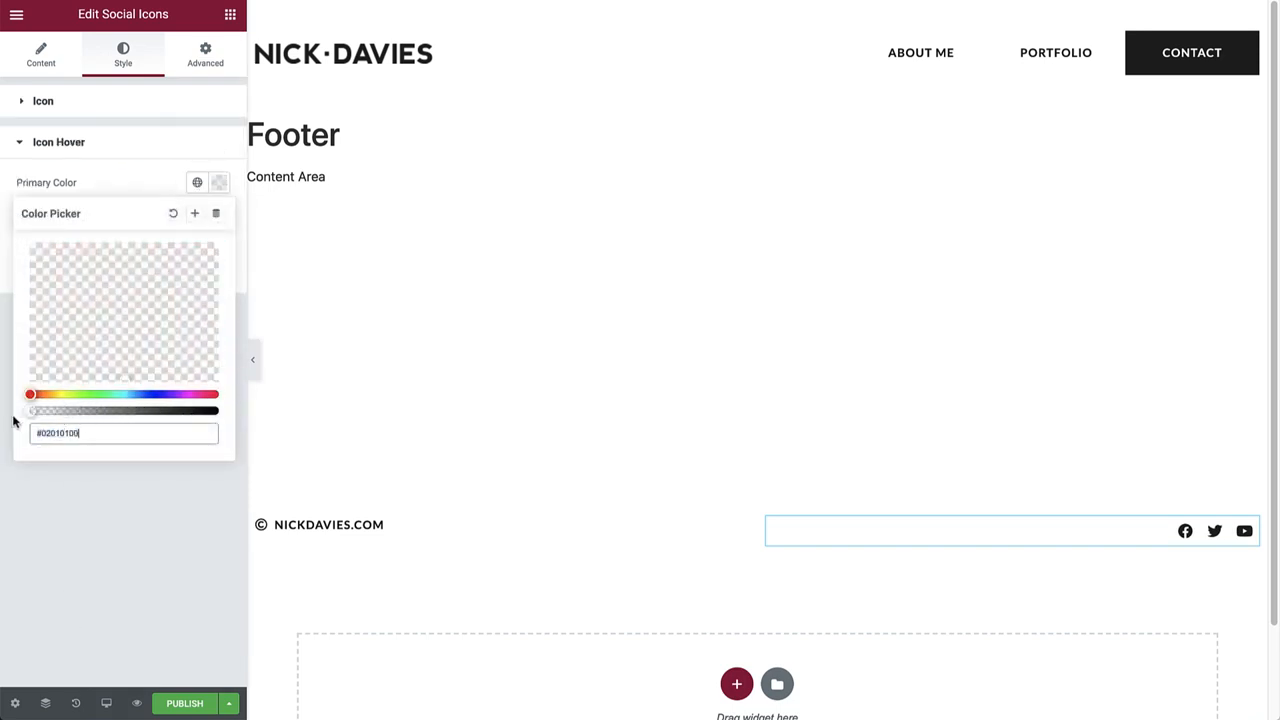
click(217, 187)
click(197, 217)
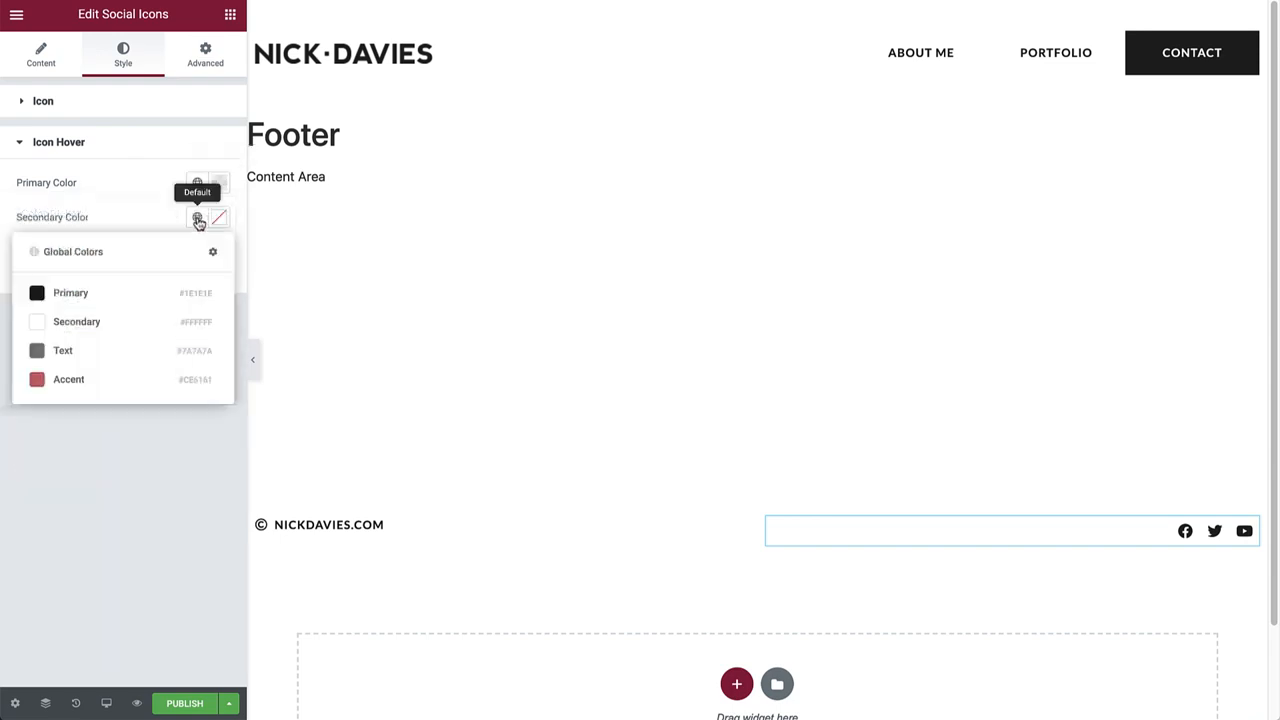
click(70, 380)
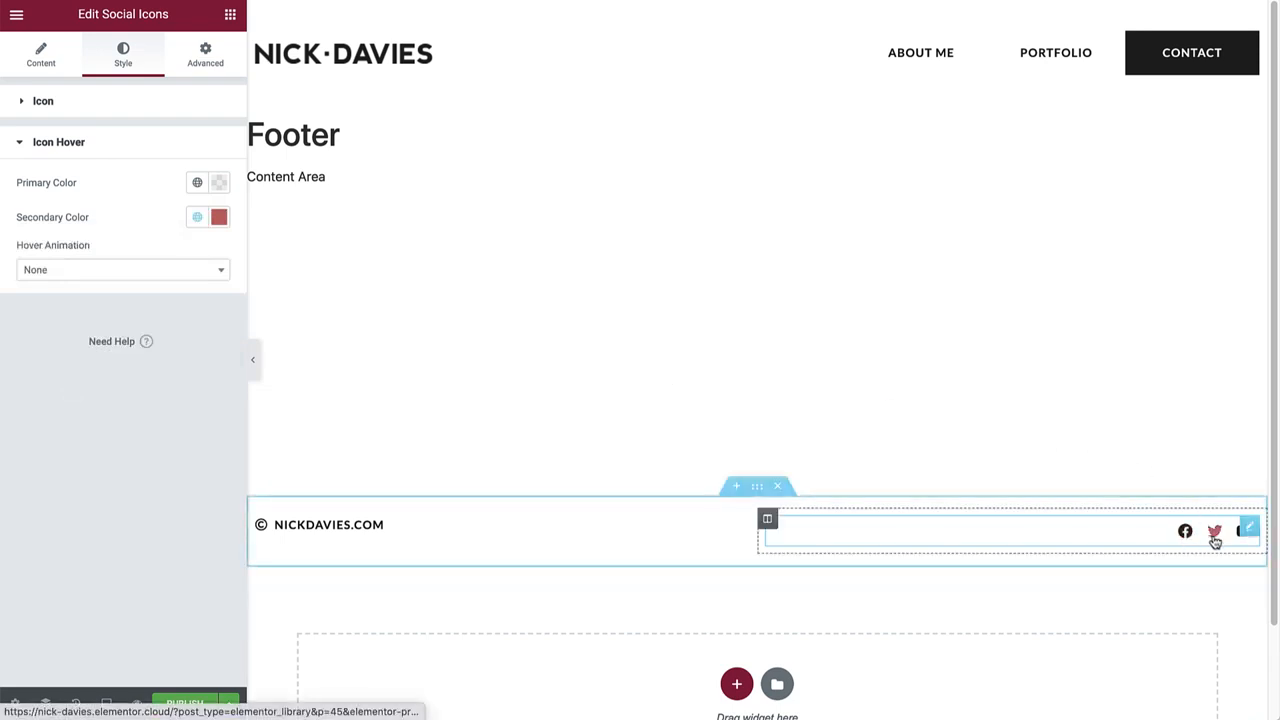
Publish the footer with an Include Entire Site condition, then exit to the WordPress dashboard.
click(187, 704)
click(640, 416)
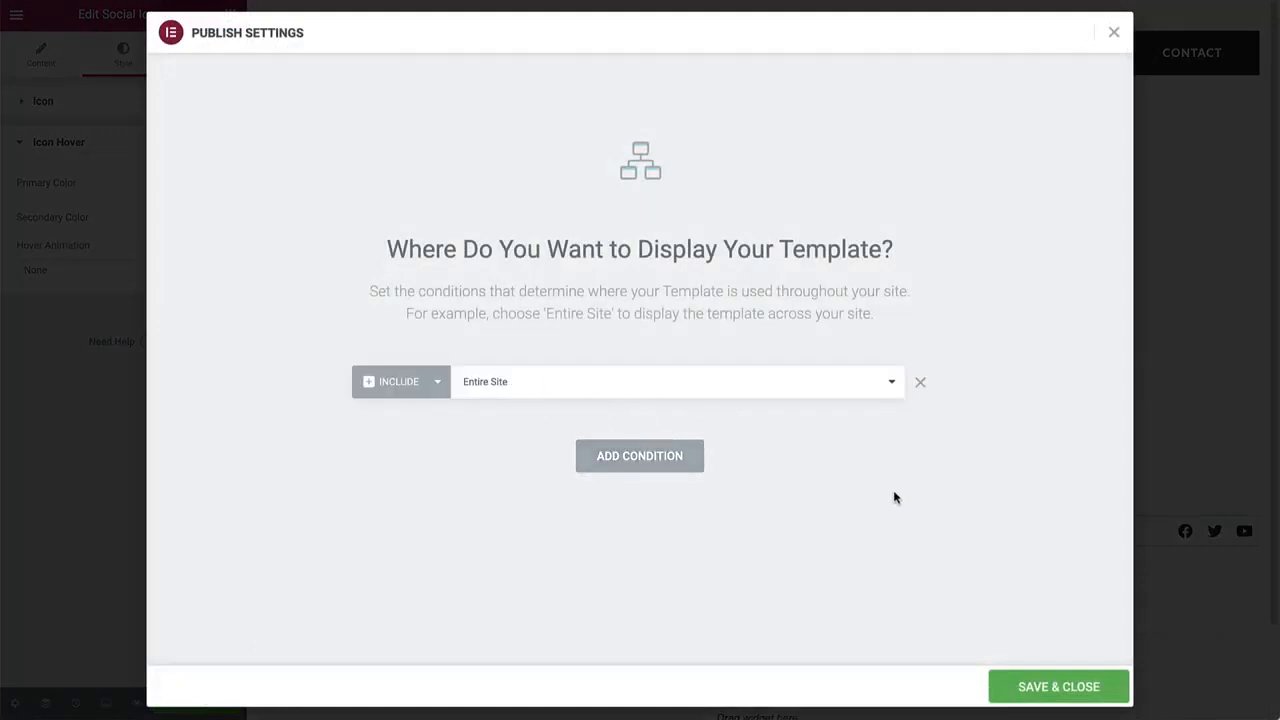
click(1034, 685)
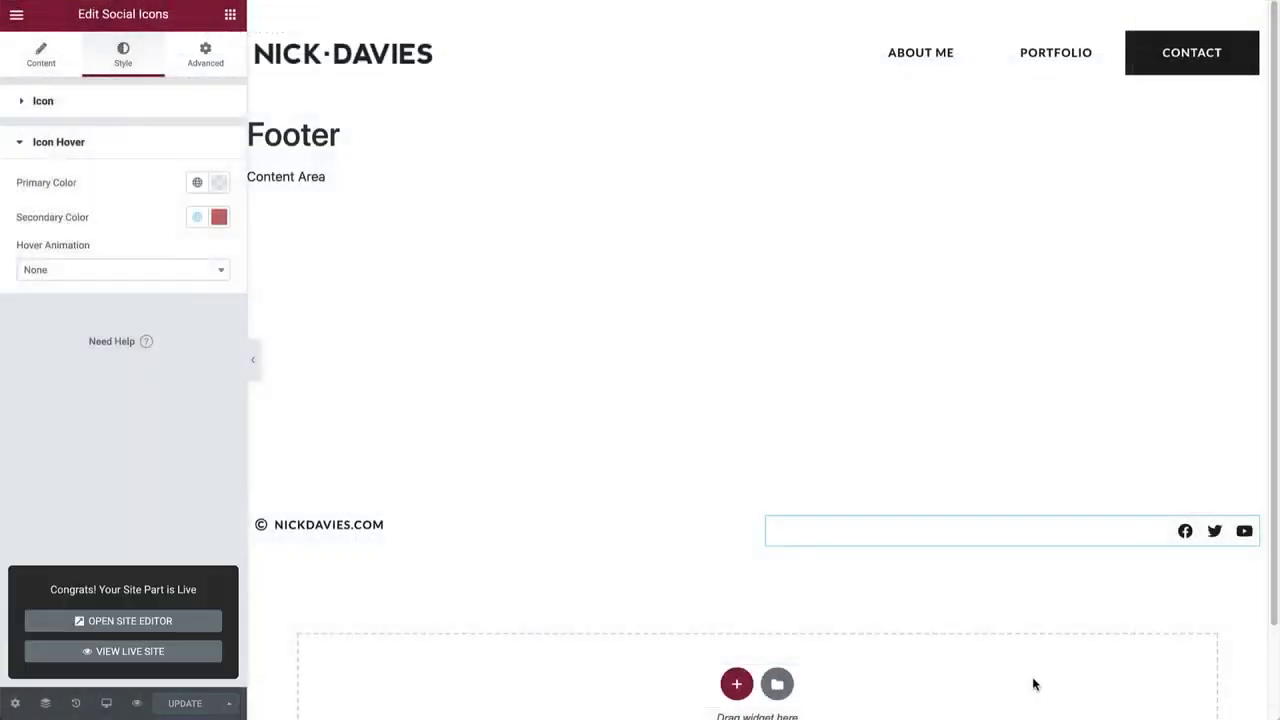
click(16, 14)
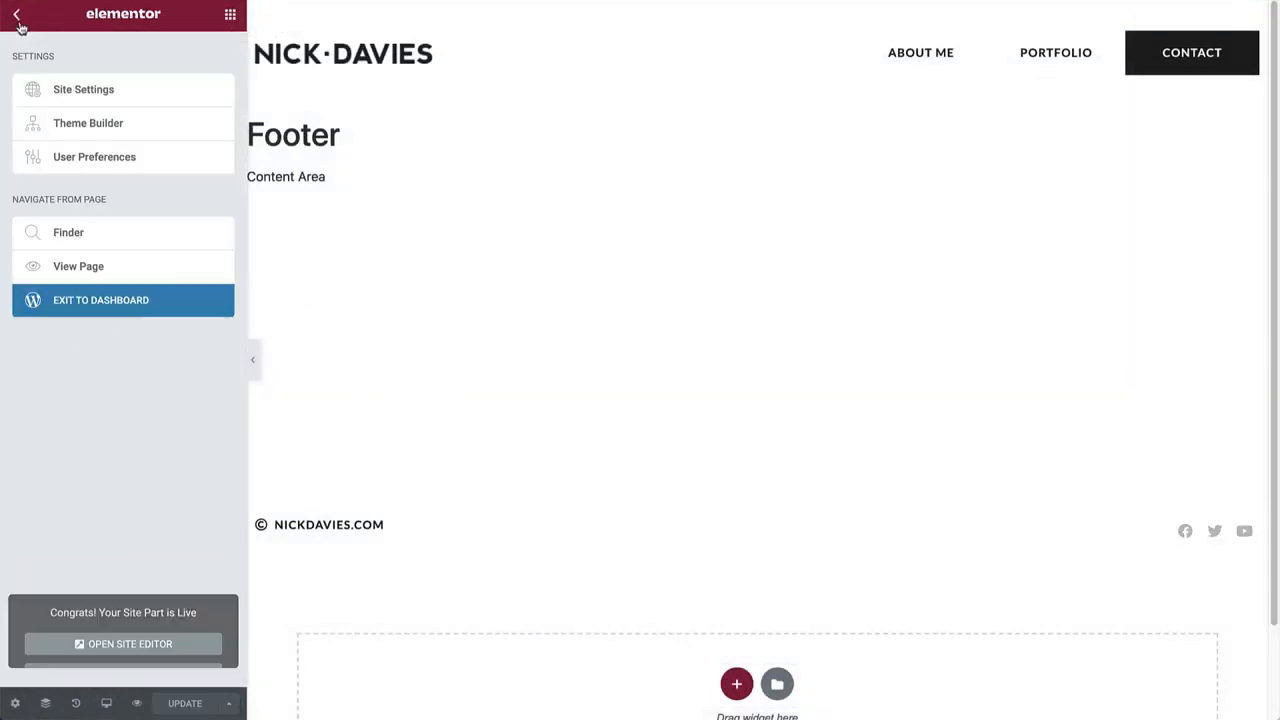
click(100, 303)
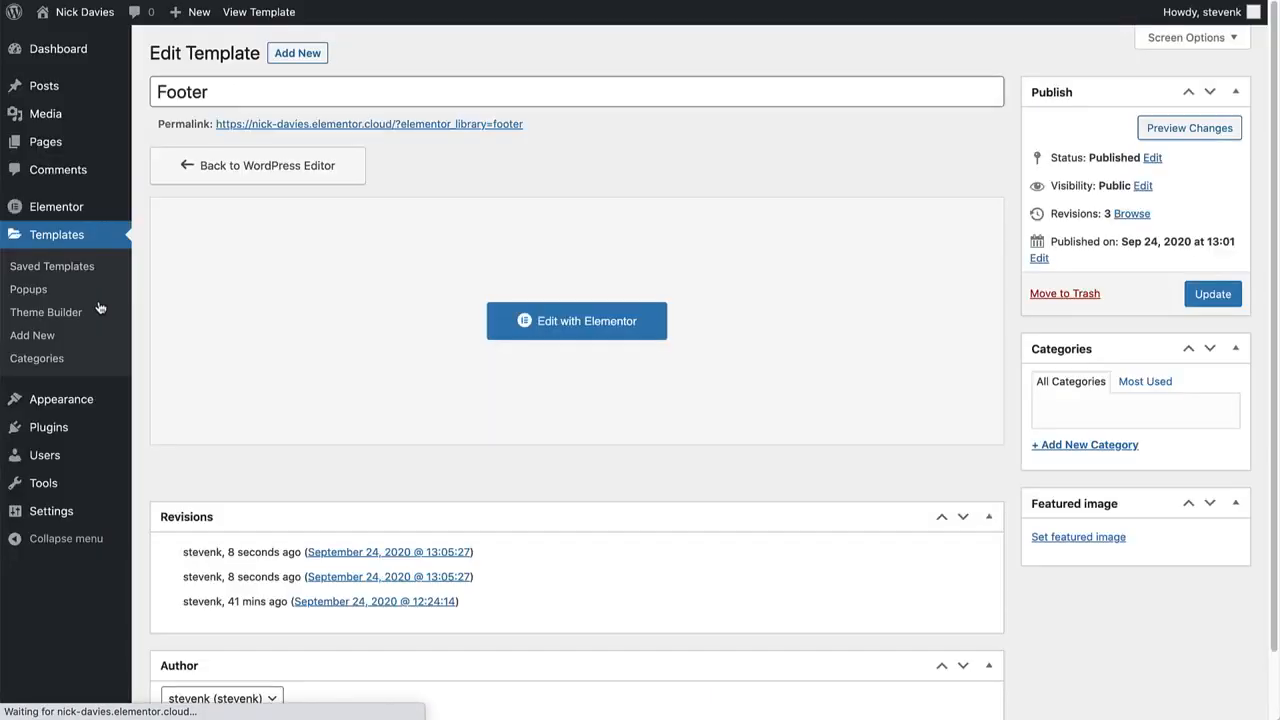